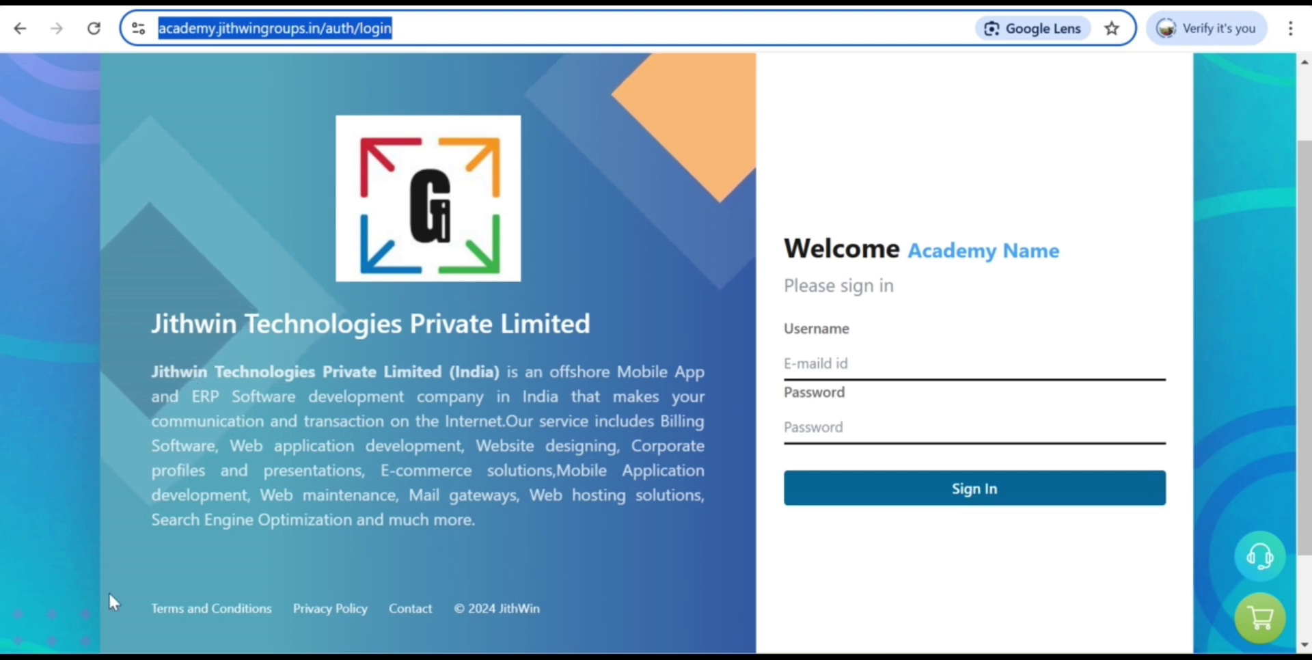
Step: Sign in to the Jithwin Academy admin panel with the administrator username and password
click(897, 370)
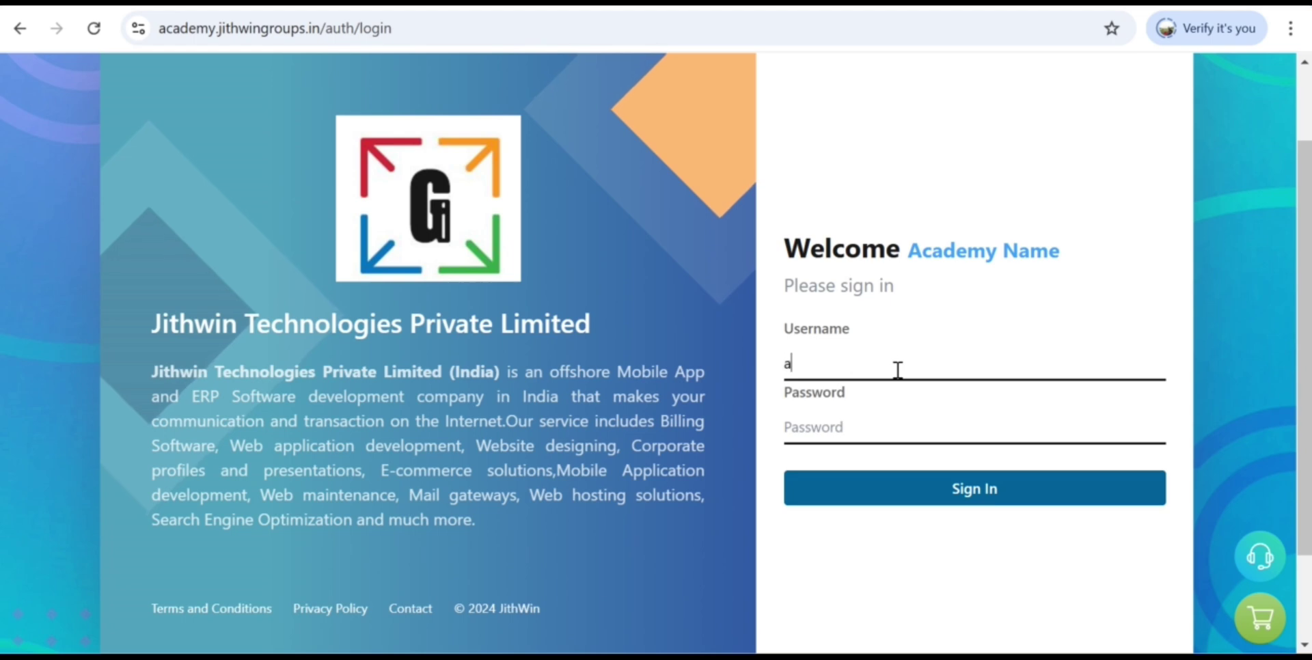
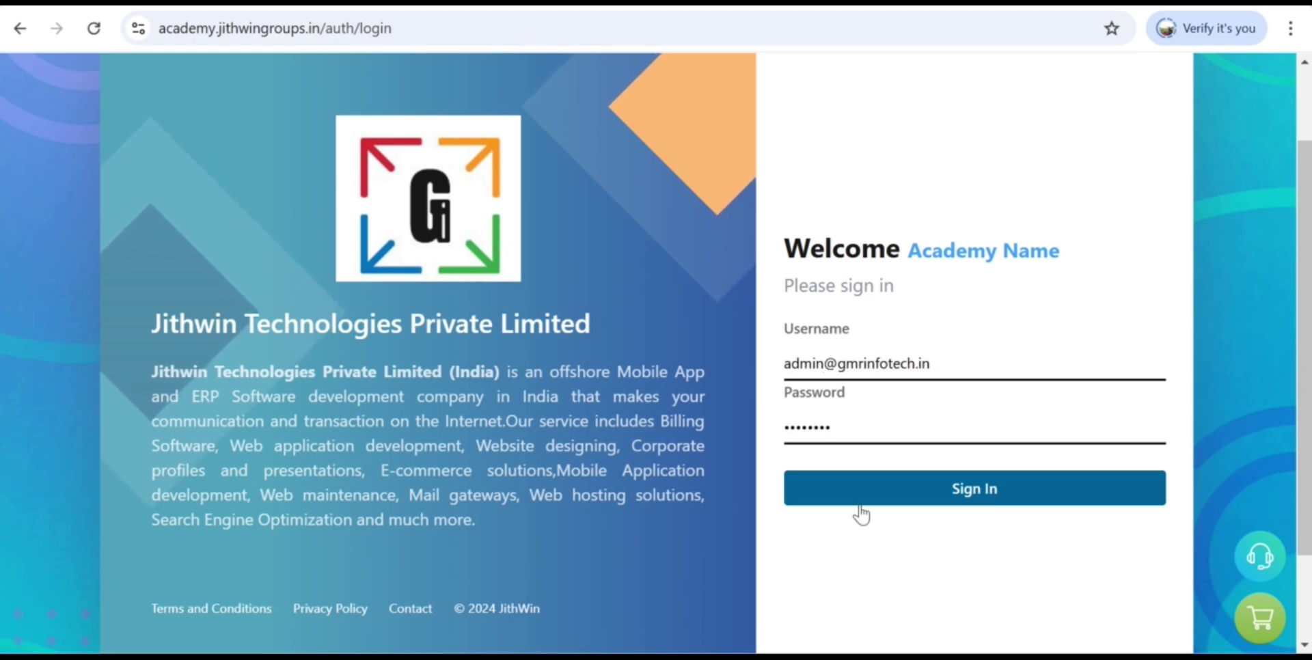
click(864, 500)
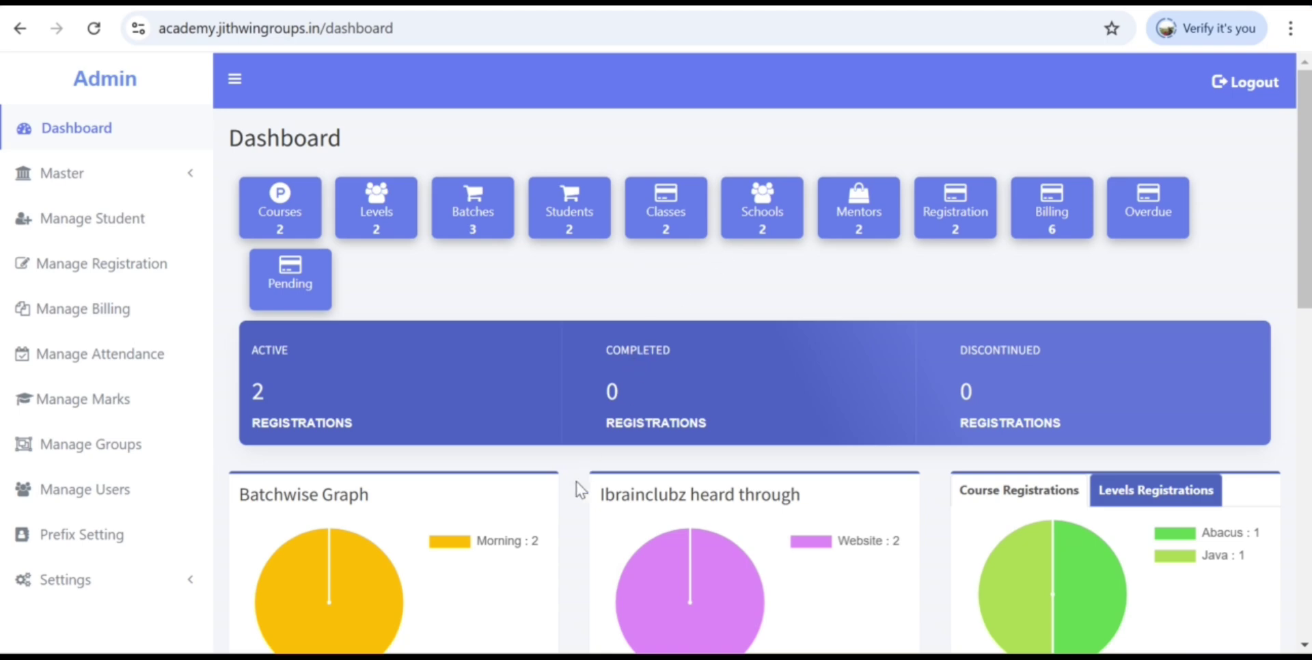
scroll(541, 571, down, 1)
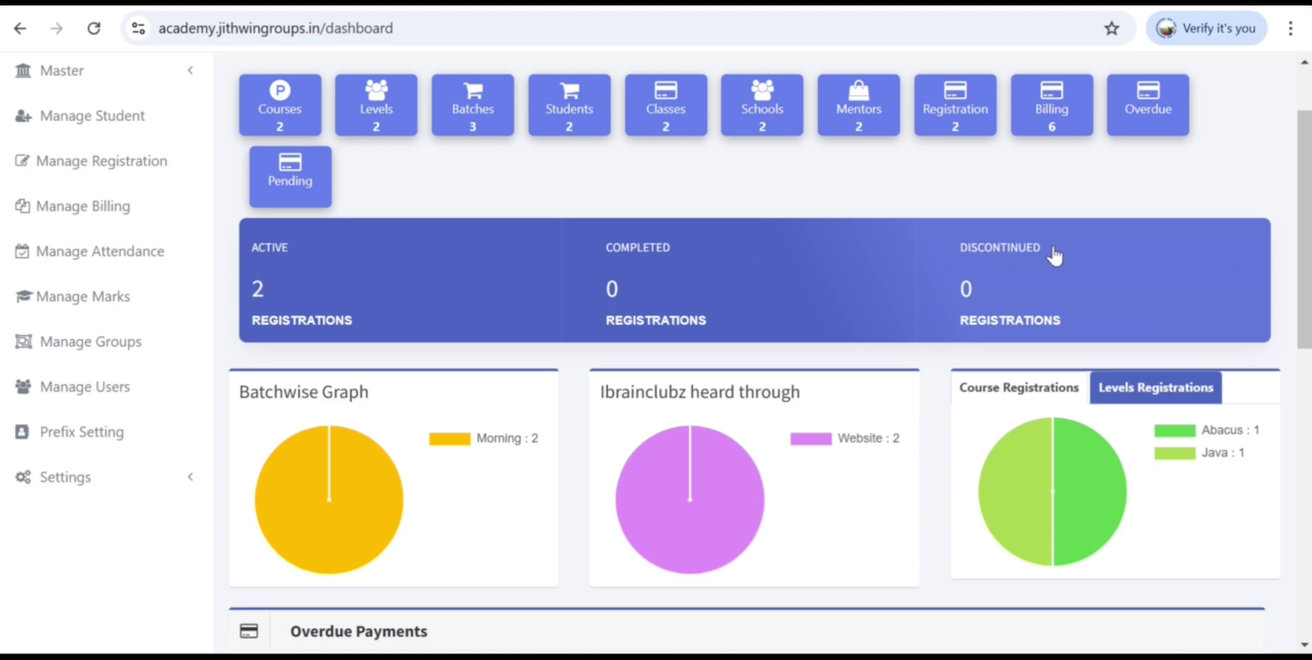
drag(1054, 253, 981, 260)
click(981, 259)
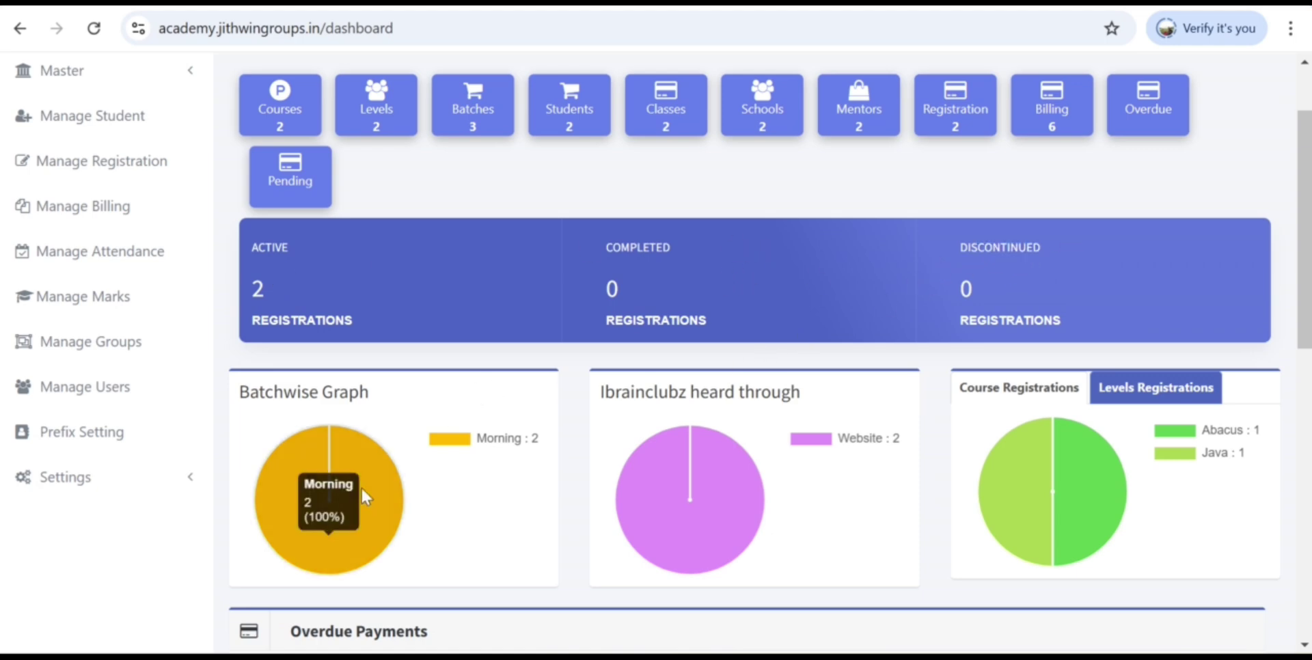
scroll(473, 555, down, 2)
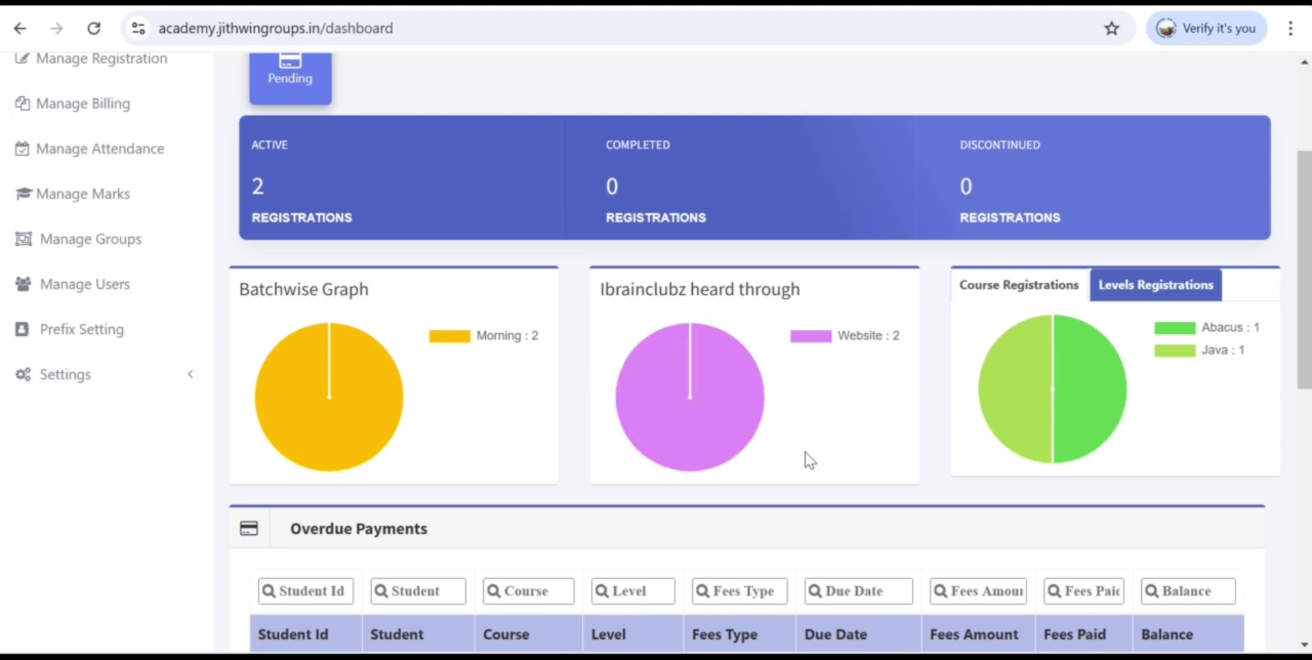
scroll(805, 452, down, 2)
mouse_move(755, 267)
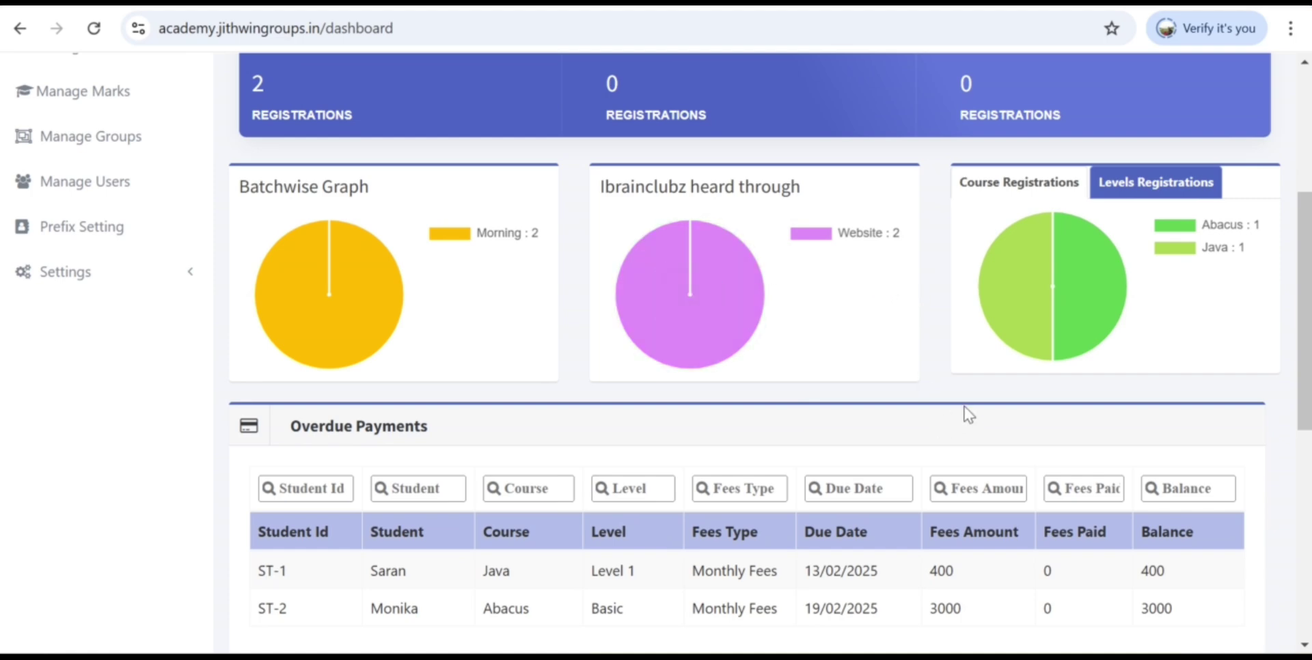
mouse_move(1000, 325)
mouse_move(1061, 265)
mouse_move(996, 280)
scroll(710, 477, down, 2)
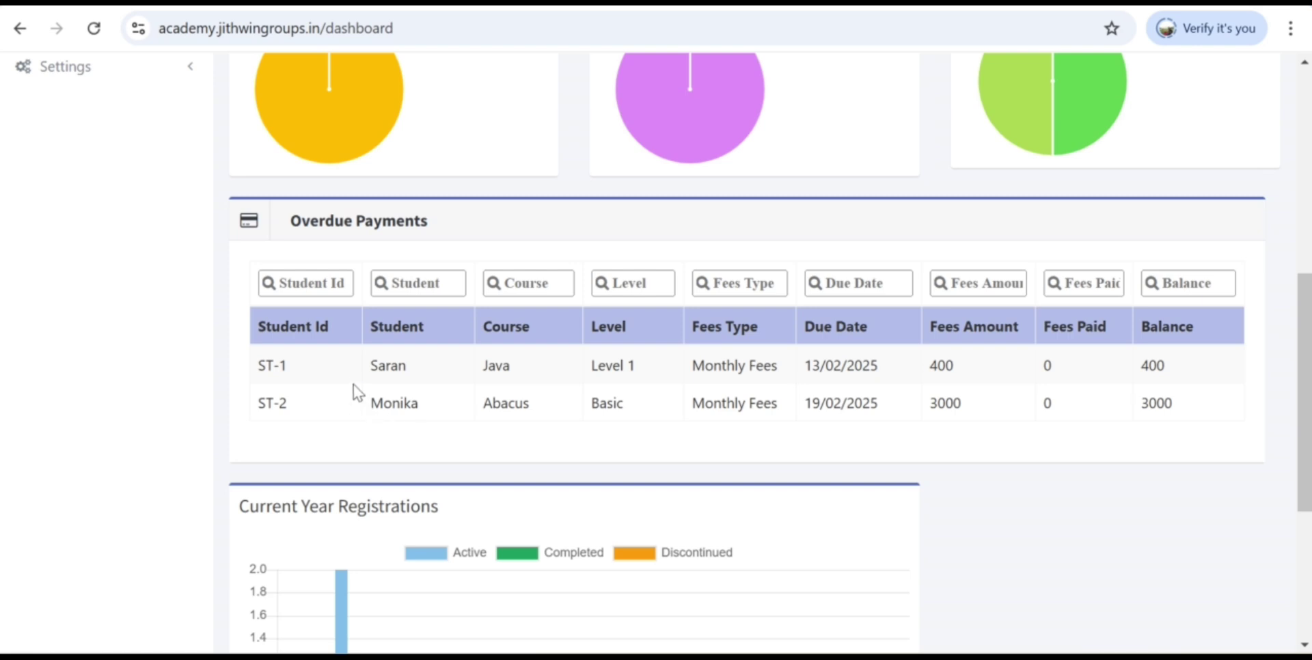
drag(364, 369, 412, 375)
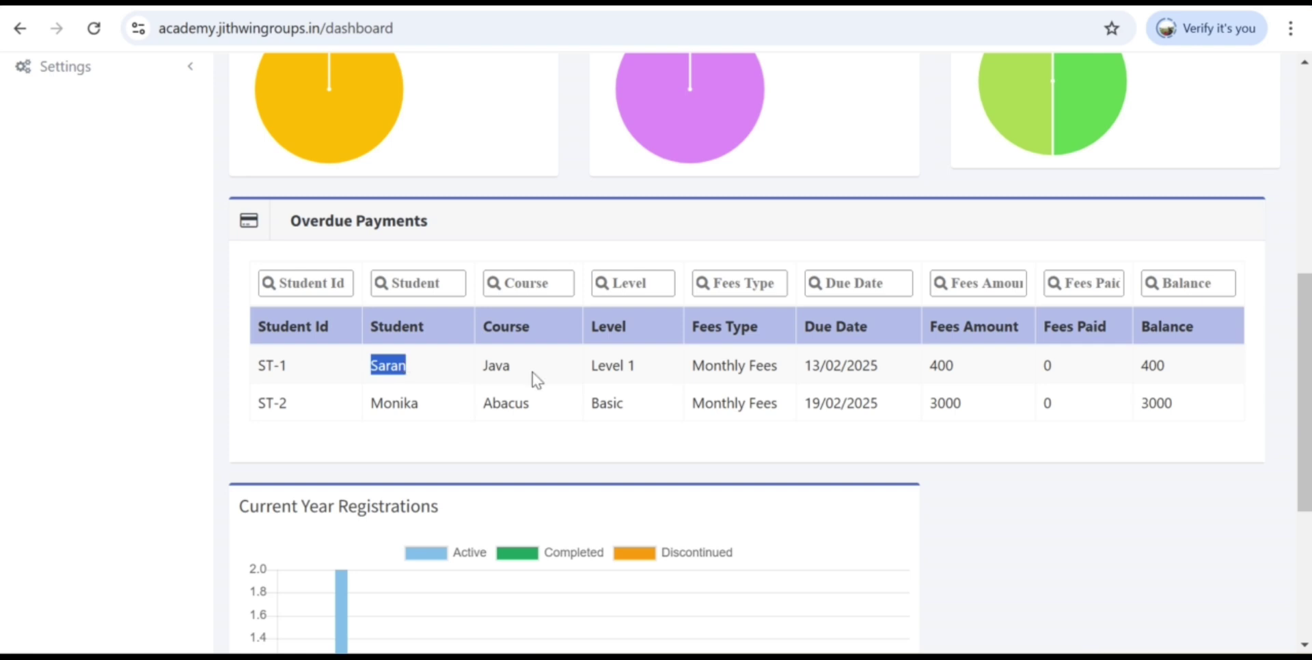
drag(526, 377, 483, 372)
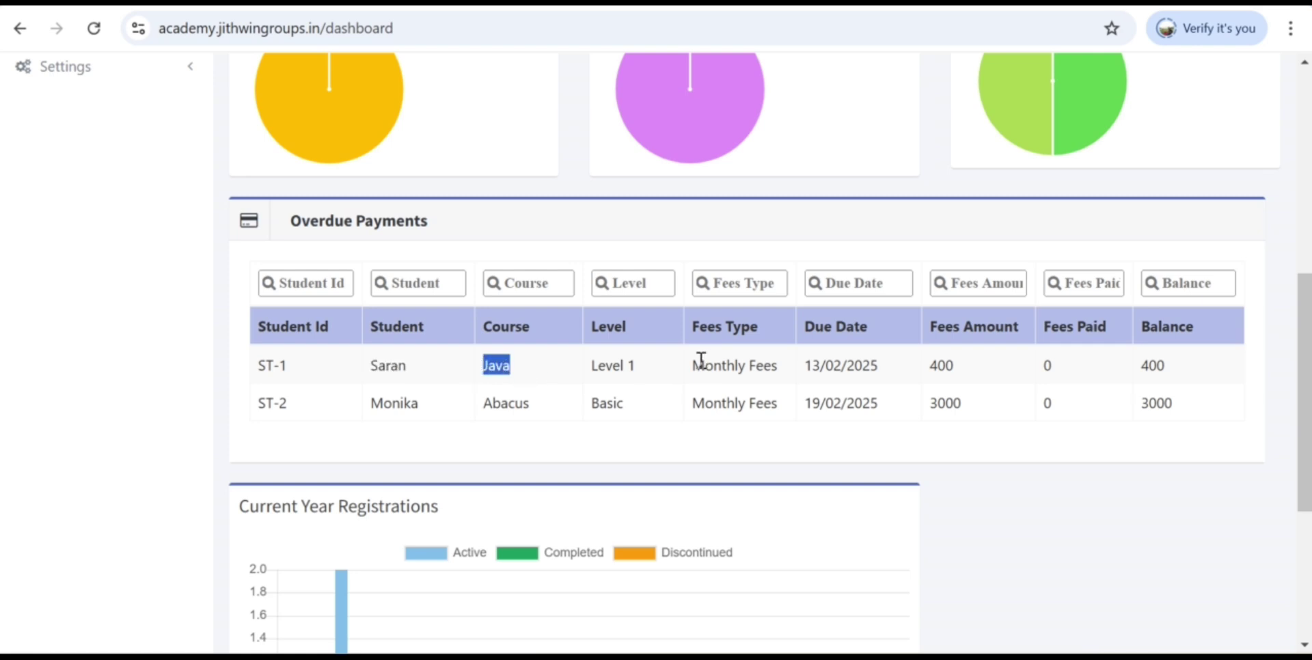
drag(692, 373, 778, 381)
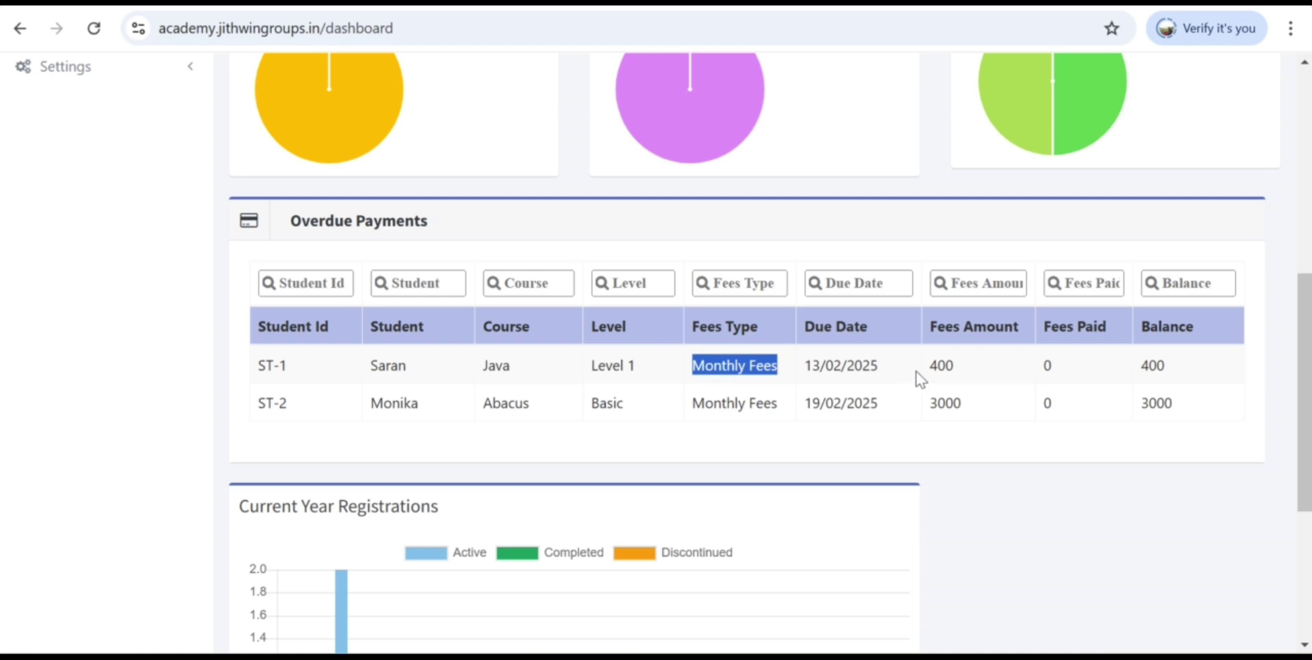
drag(925, 372, 1182, 371)
click(1041, 371)
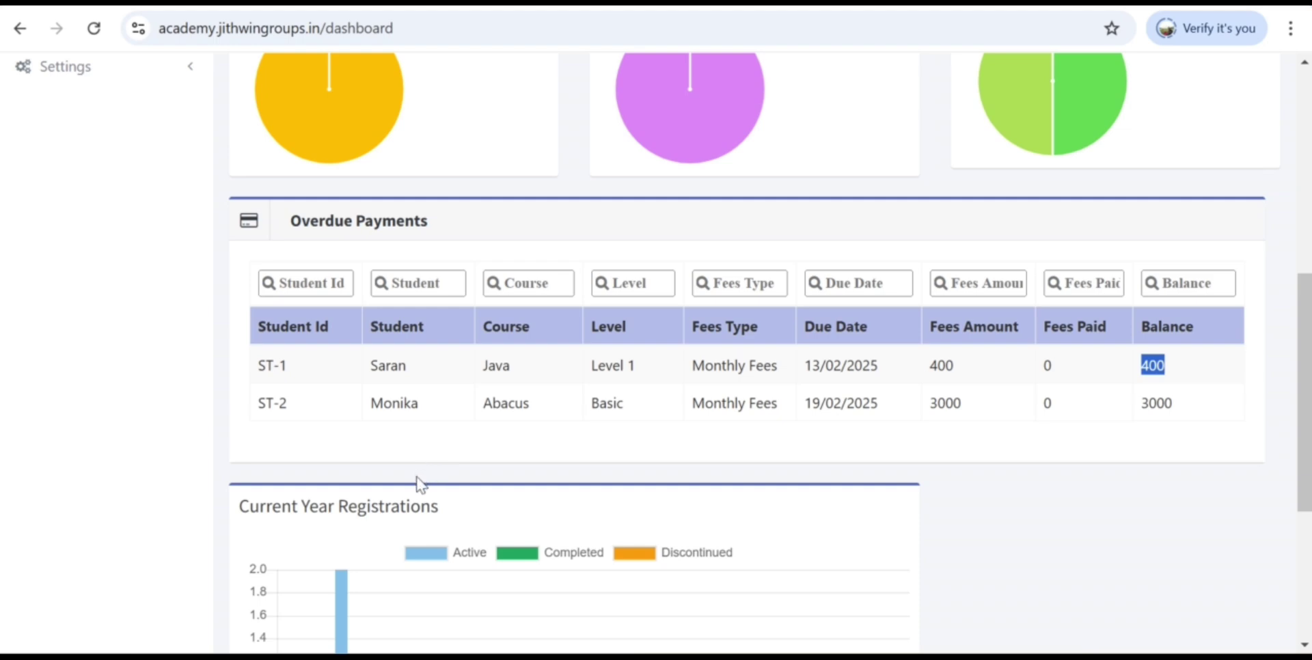
scroll(420, 484, down, 3)
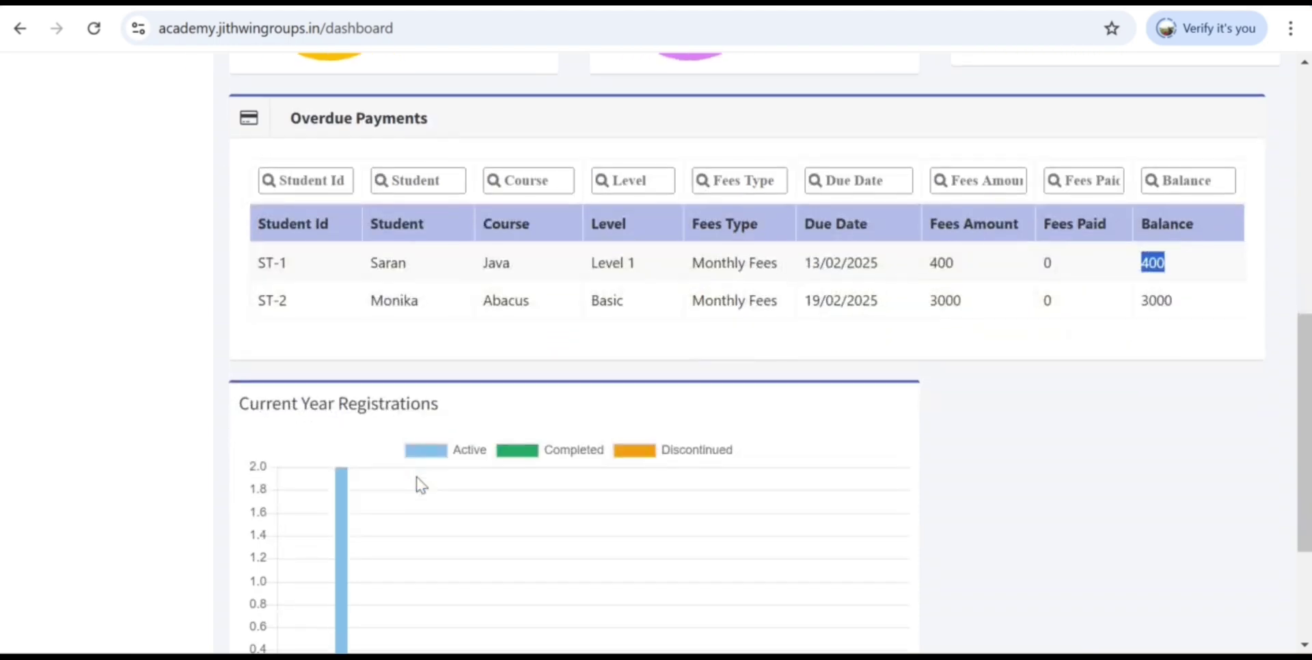
scroll(420, 484, down, 2)
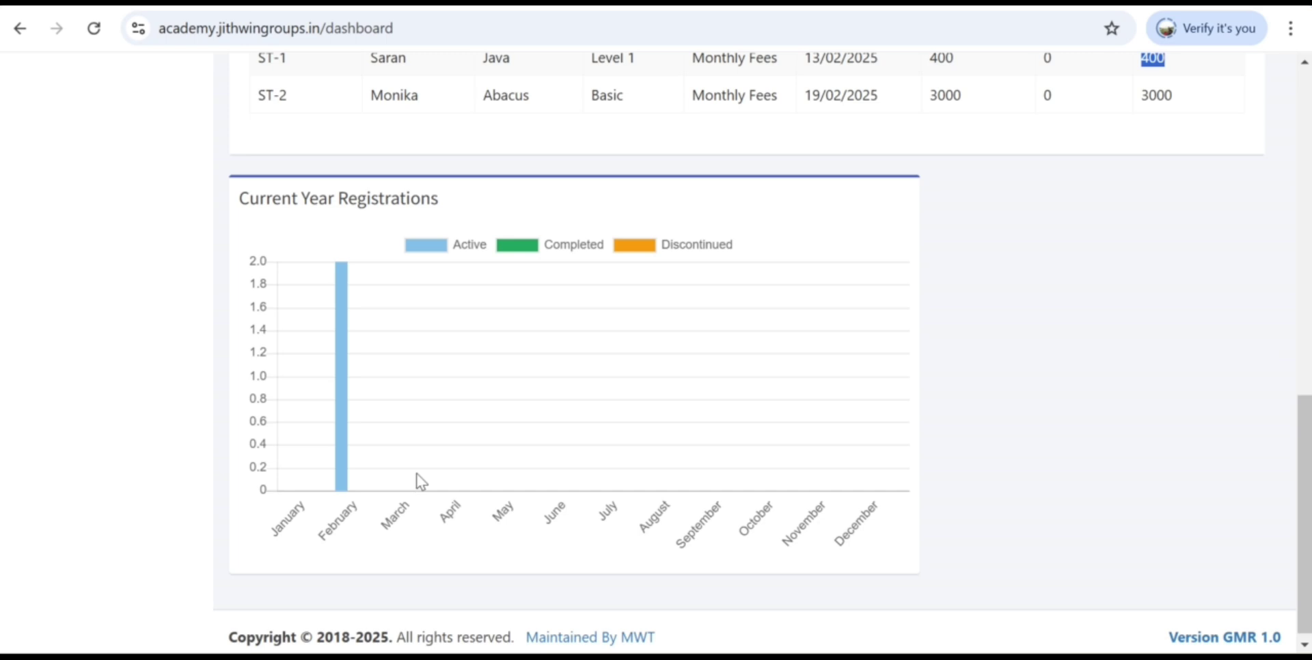
mouse_move(349, 388)
scroll(407, 473, up, 12)
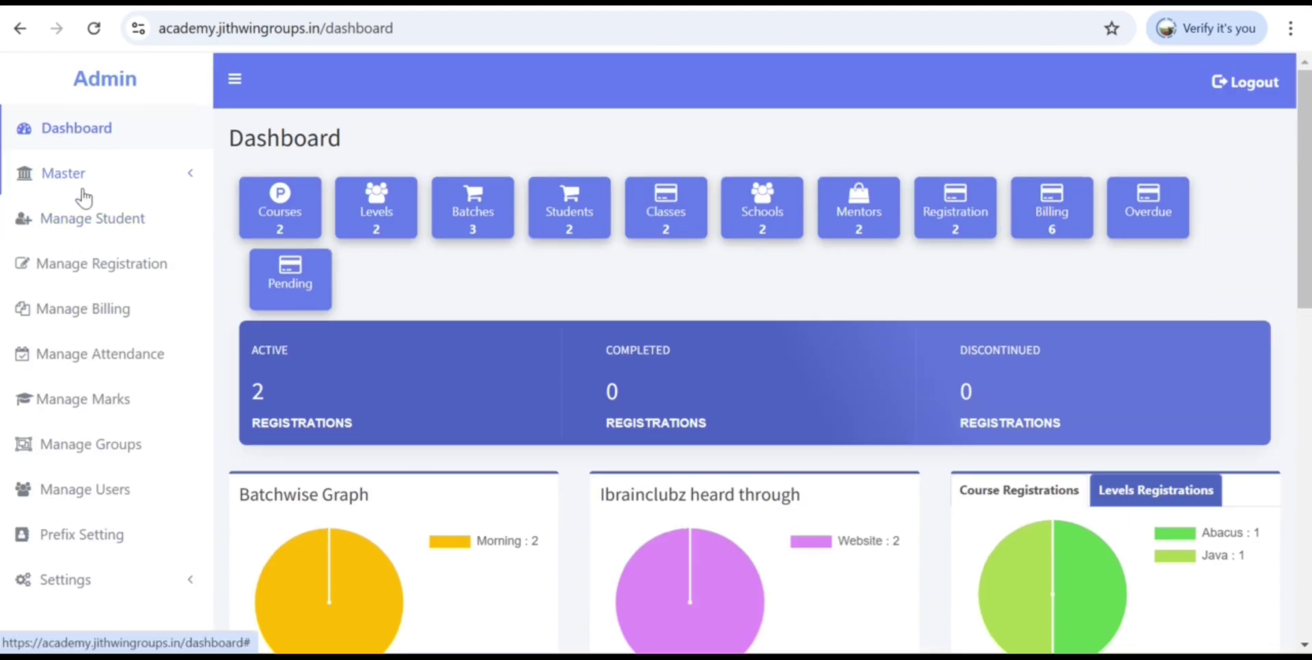
Step: Open Courses under Master and preview the Add Course name, fees and Active status fields, unsaved
click(89, 179)
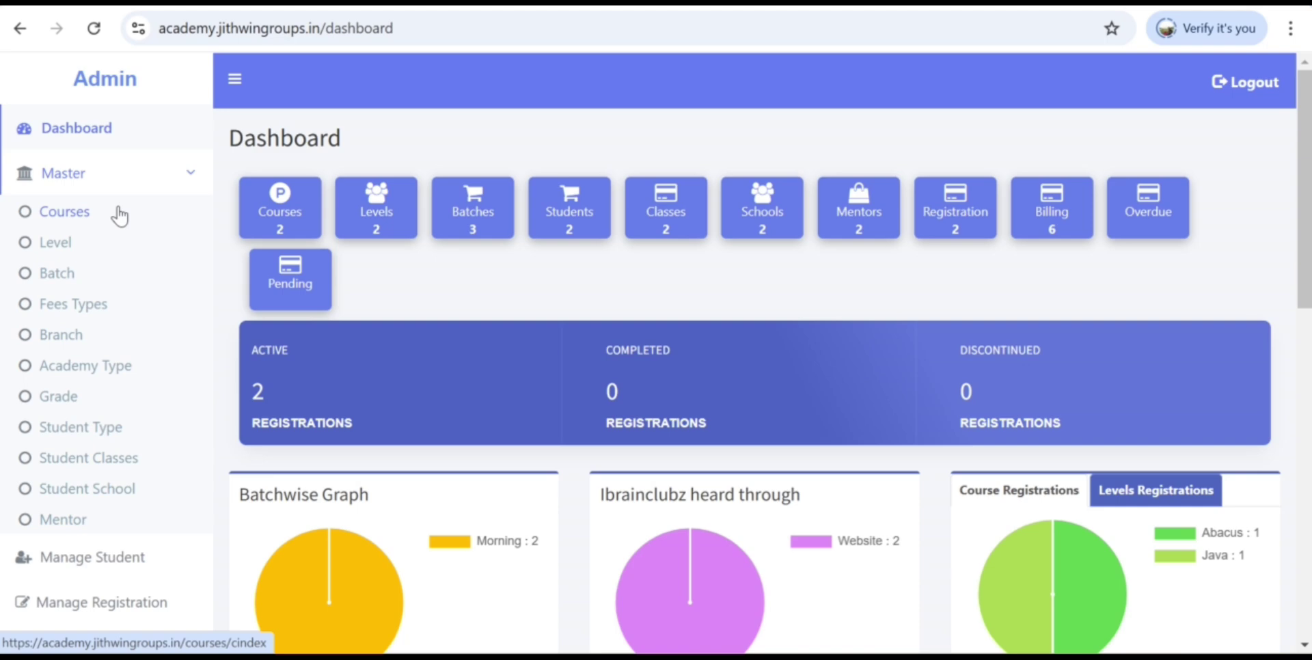
click(83, 222)
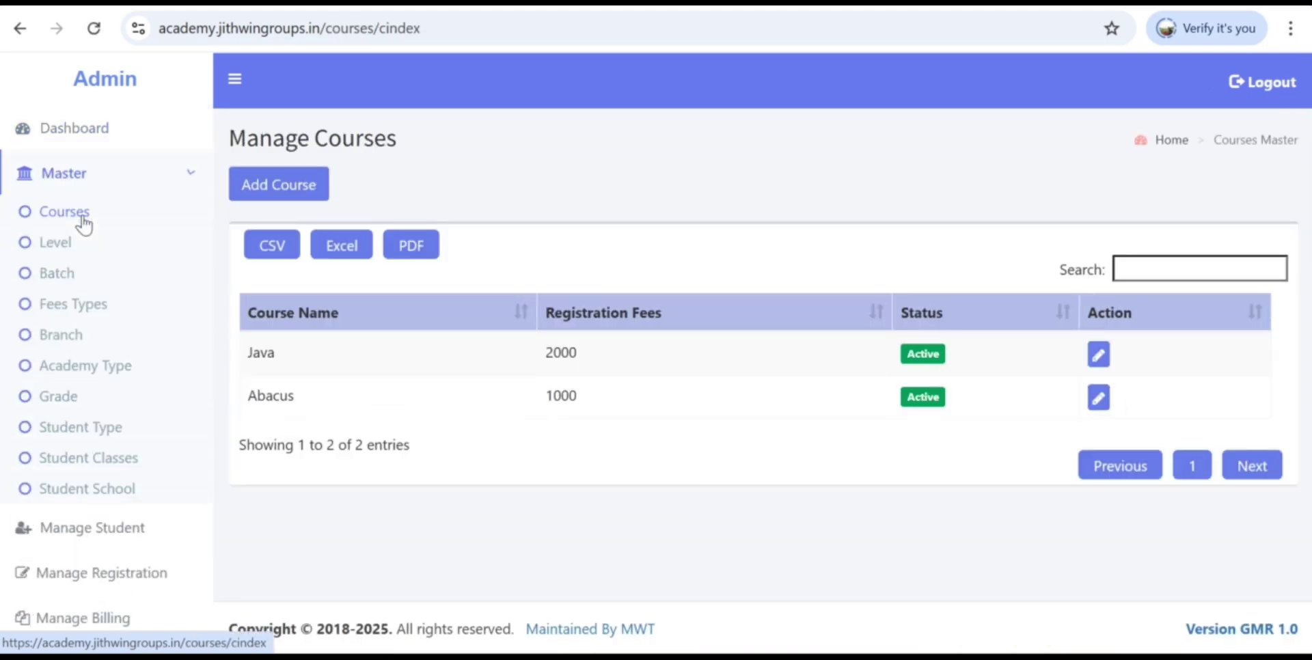
click(269, 187)
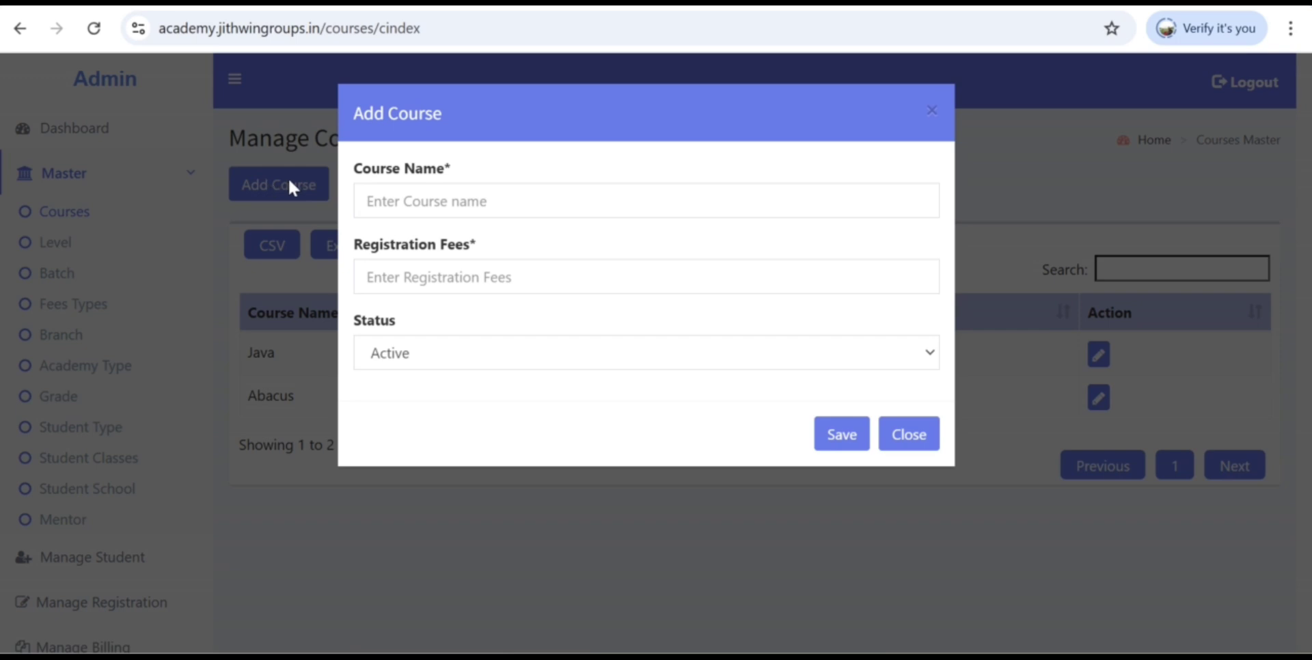
click(372, 208)
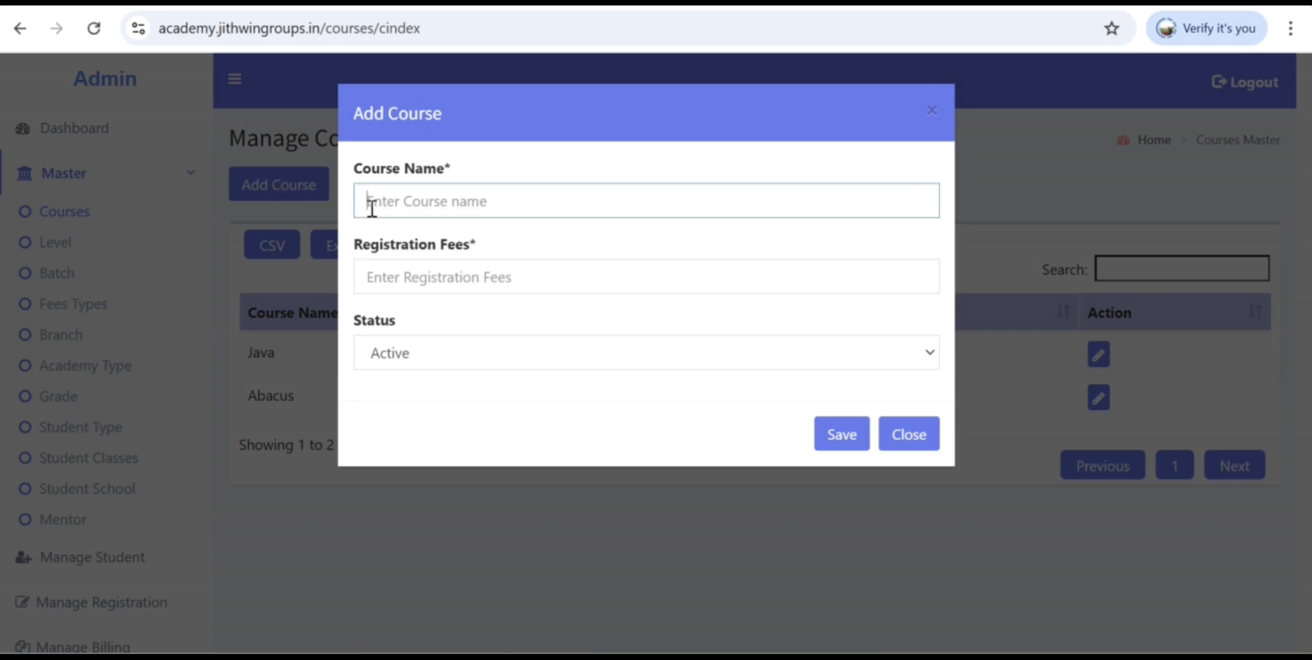
click(413, 282)
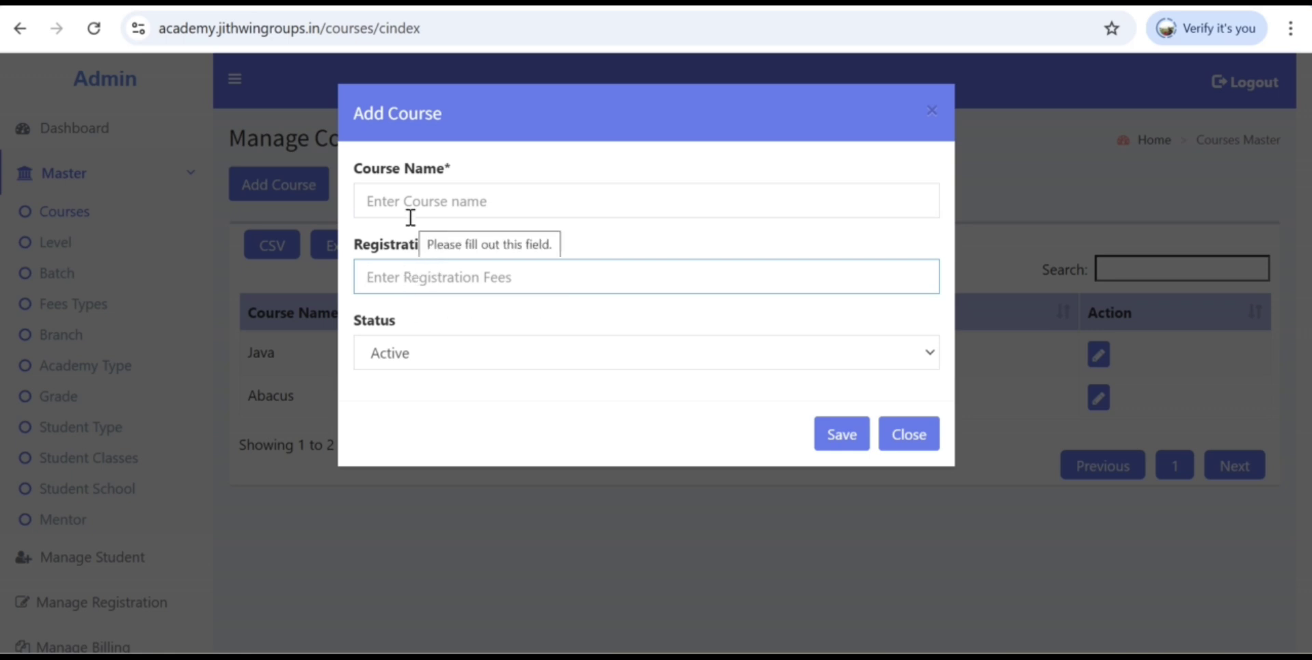
click(417, 359)
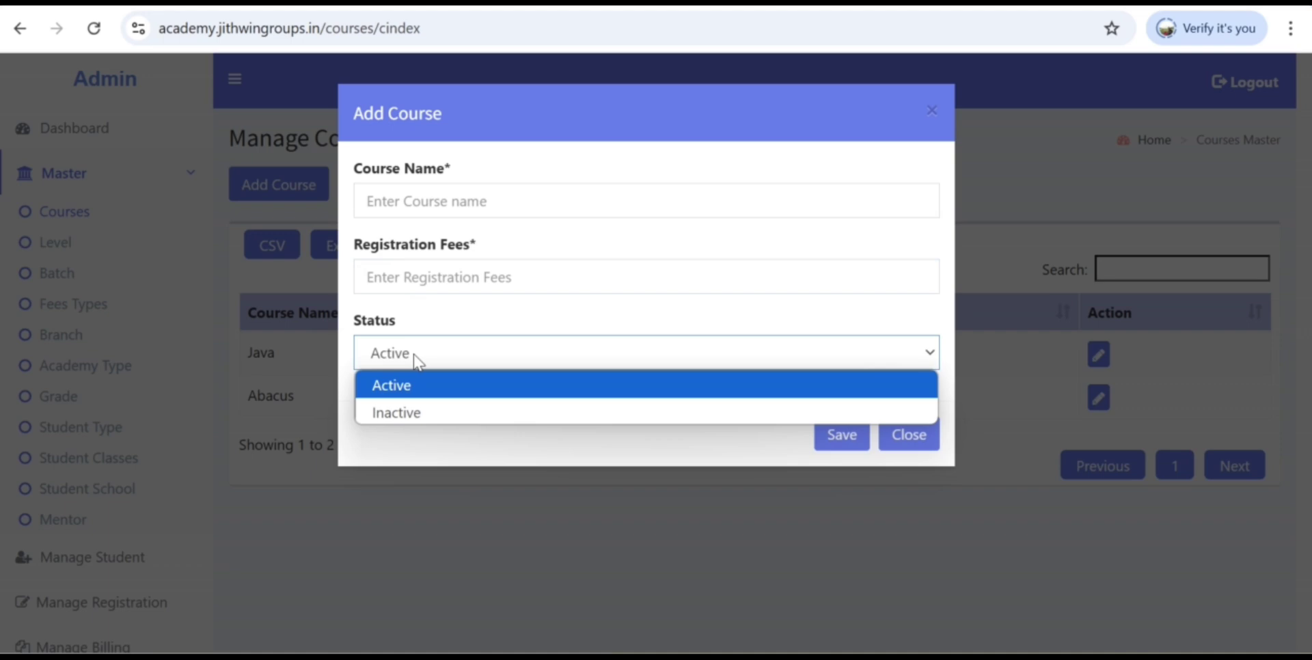
click(417, 360)
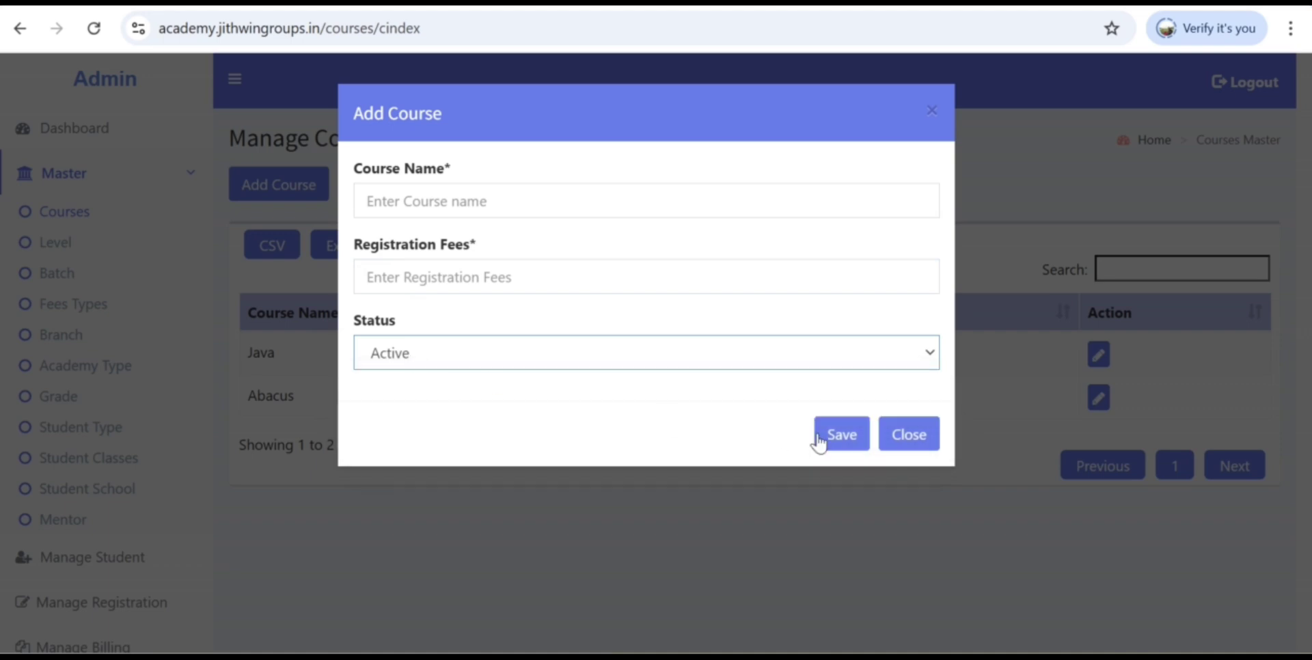
click(899, 448)
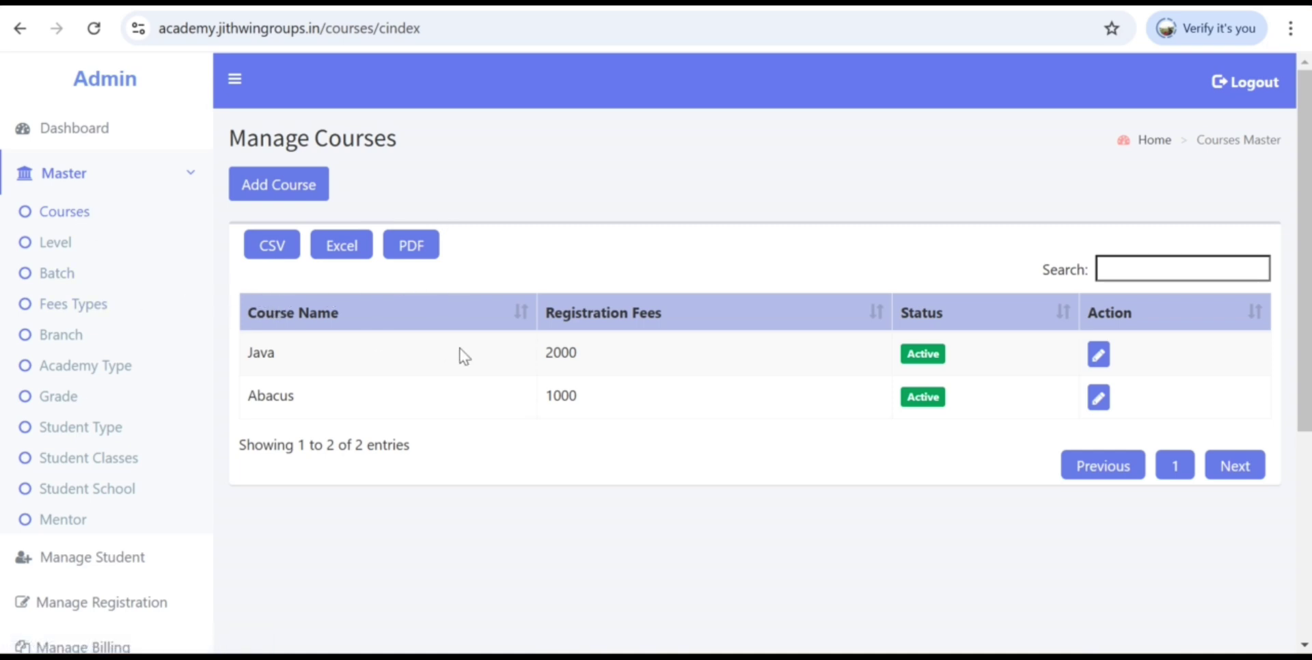
Step: Change the Java course's registration fee from 2000 to 2500, then open the Levels list
click(1099, 355)
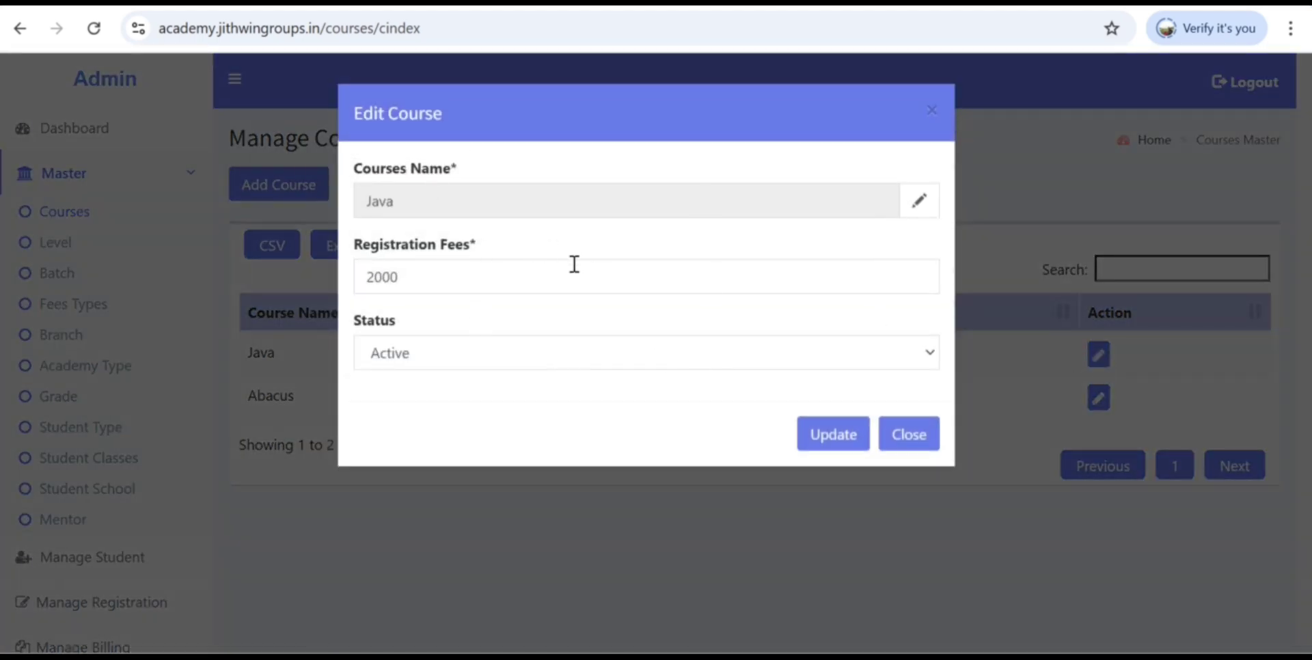
click(529, 282)
click(378, 279)
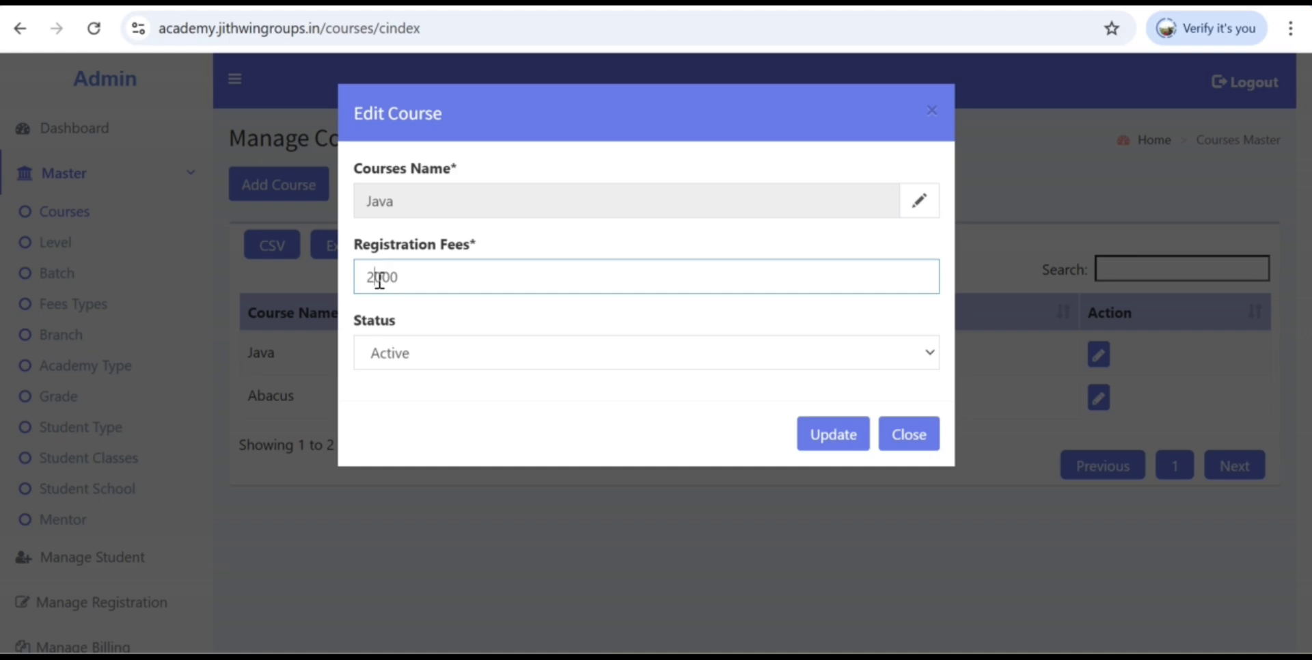
drag(379, 280, 384, 281)
text(5)
click(834, 437)
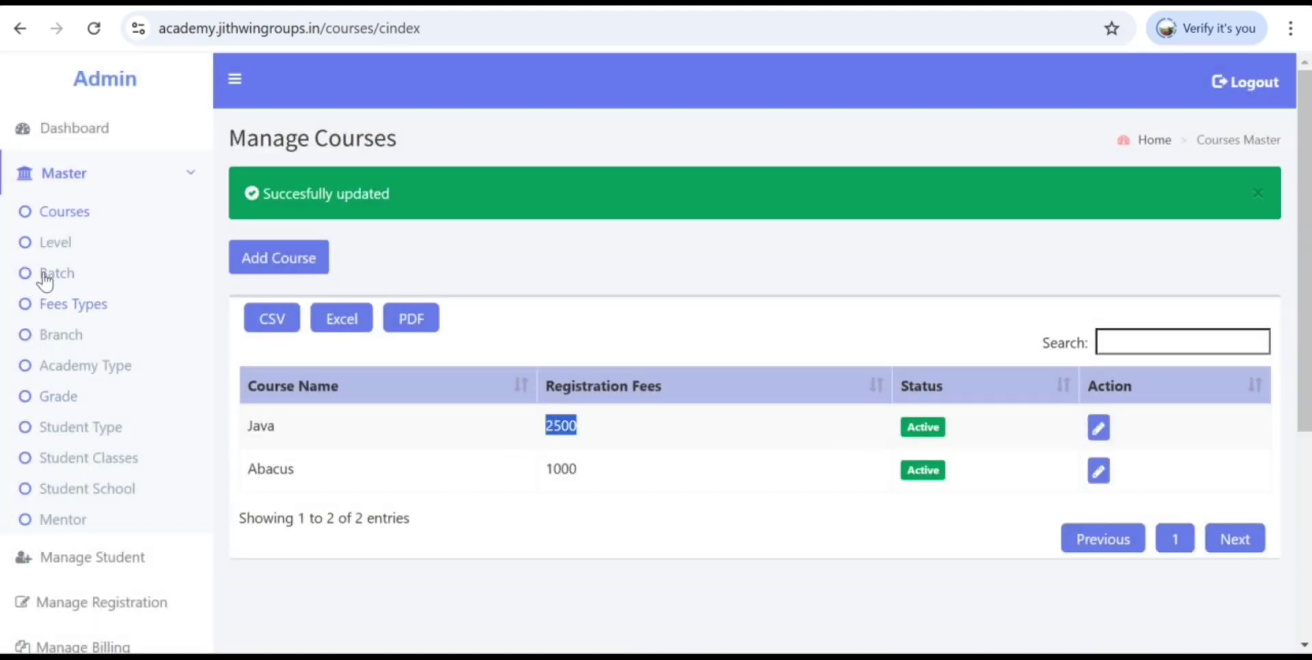
click(51, 258)
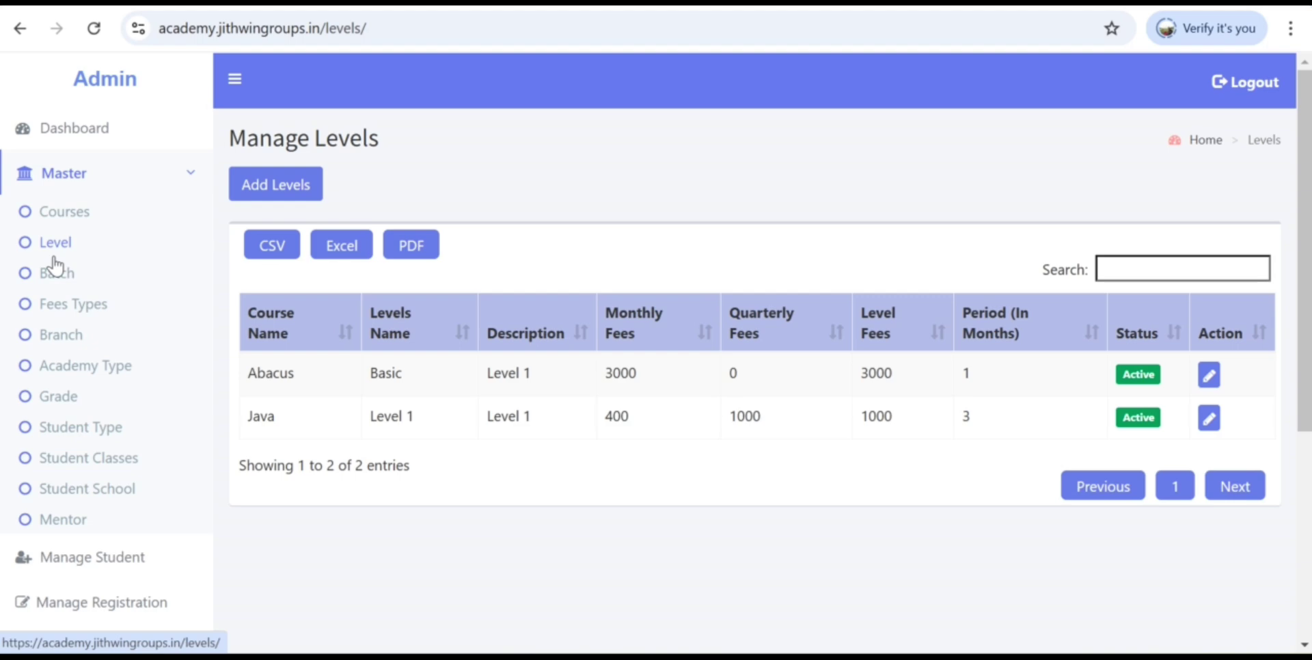
Step: Open the Add Levels form and go through its course, name, grade, period and fee fields
click(270, 188)
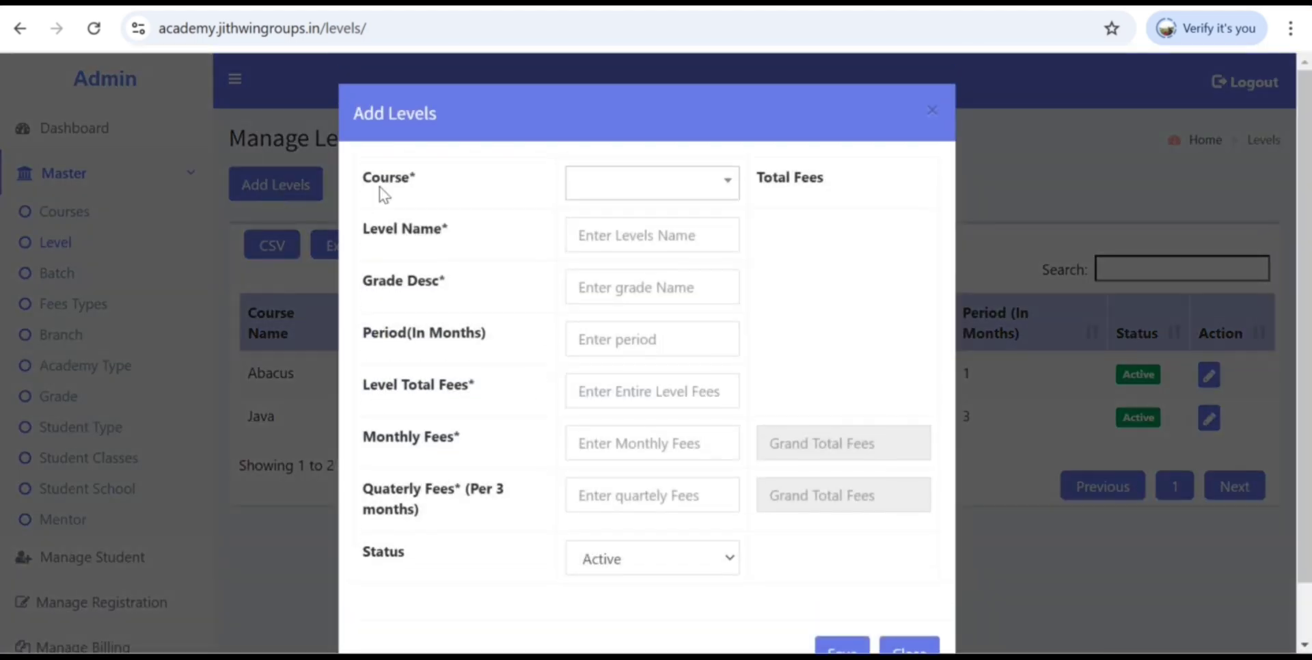
click(605, 198)
click(605, 197)
click(589, 226)
click(587, 278)
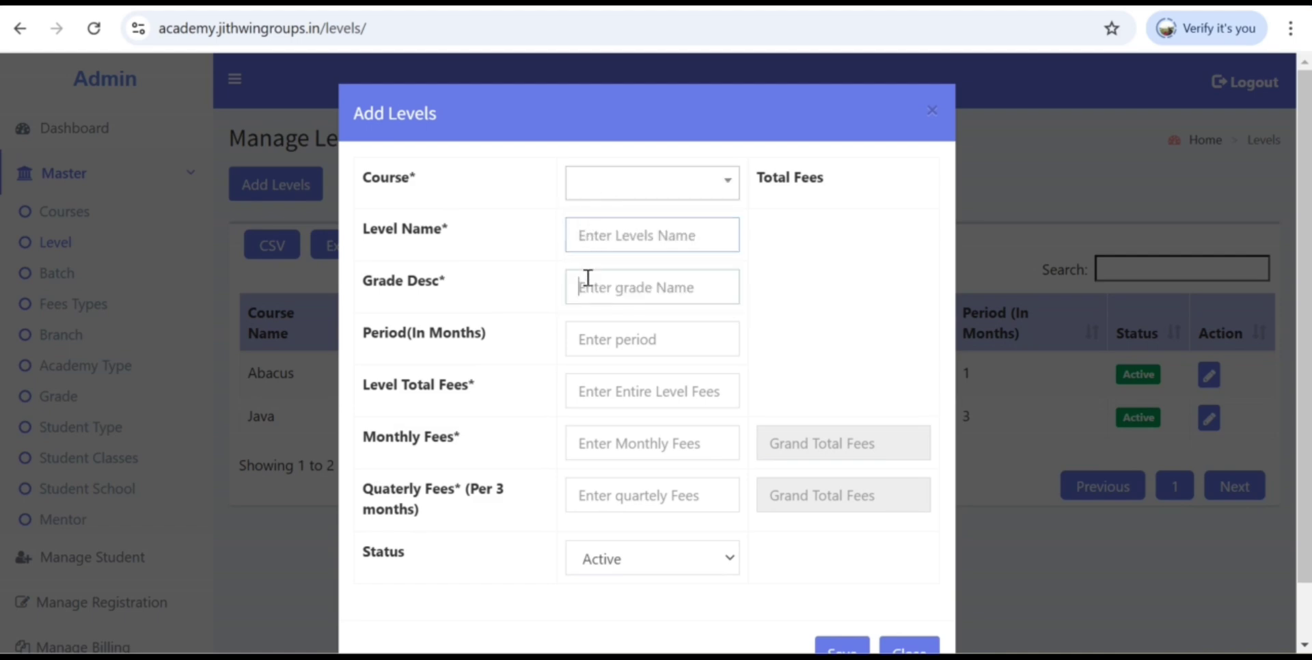
click(587, 339)
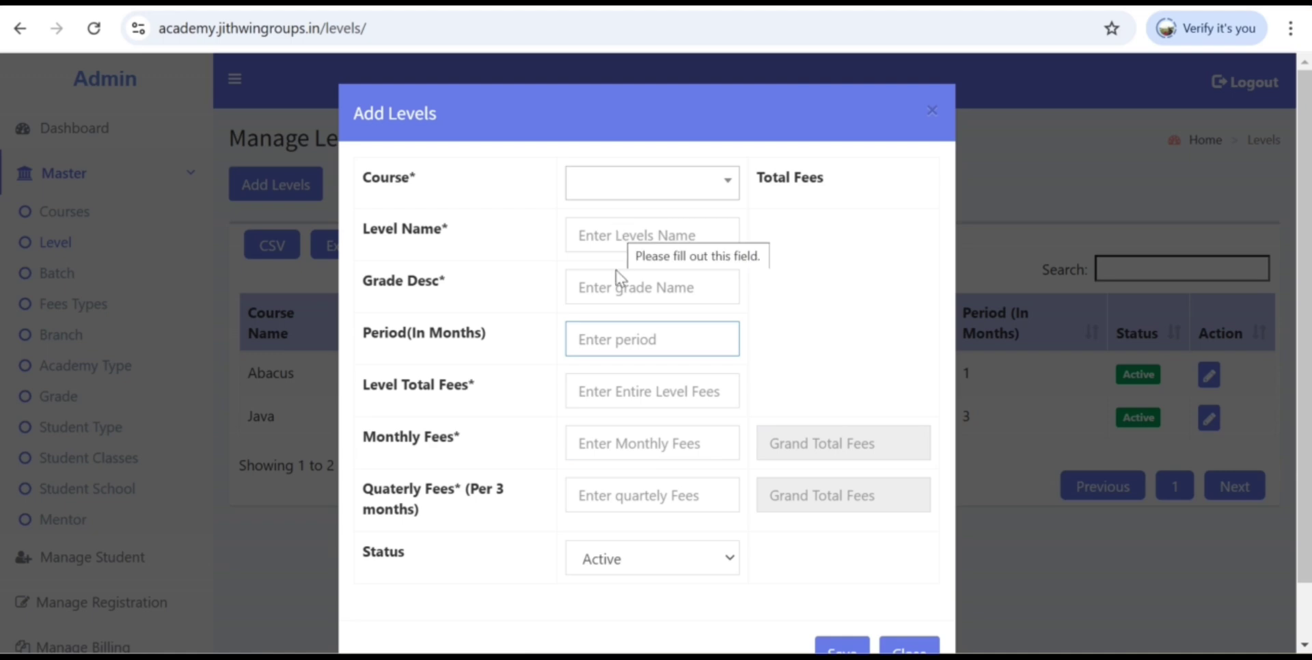
click(606, 393)
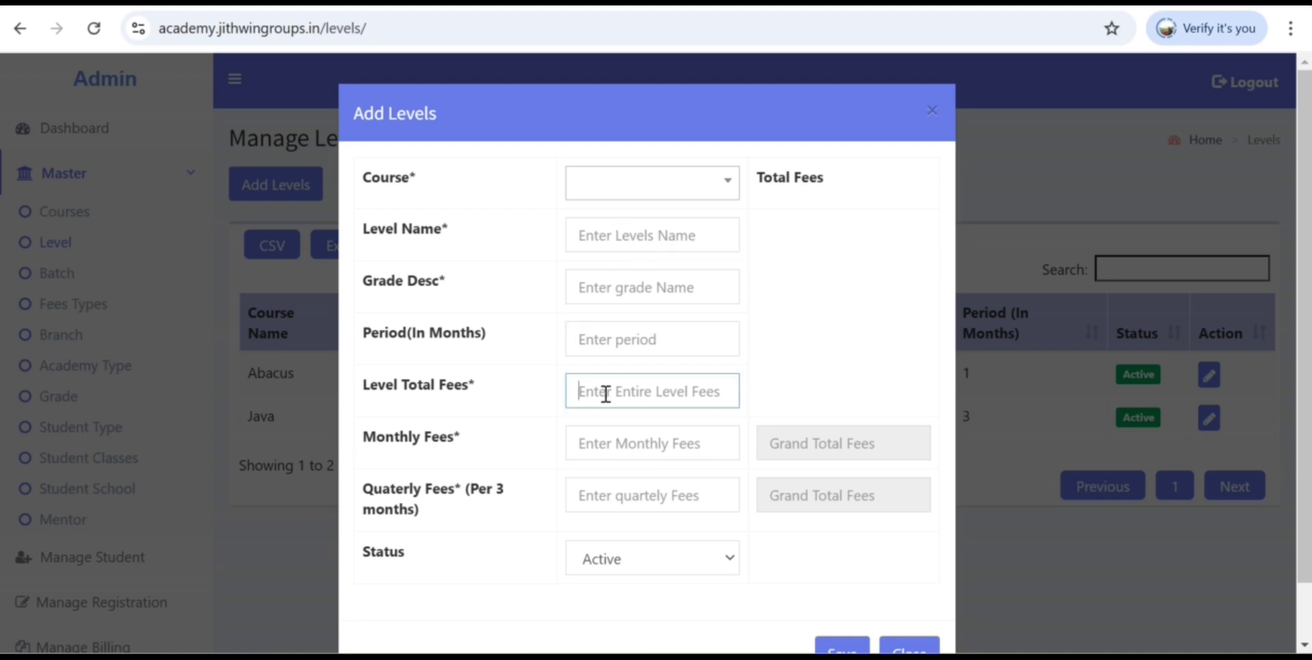
click(591, 446)
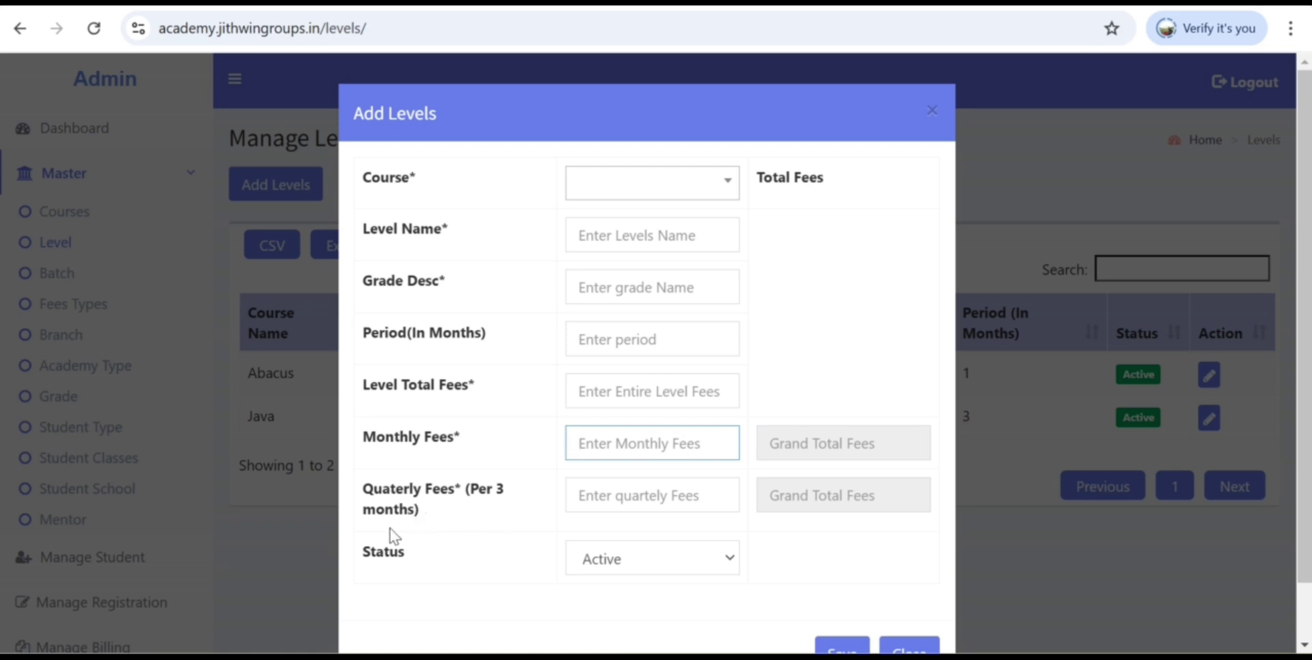
Step: Check the quarterly fees and status fields, close the level form unsaved, and open Batch
click(622, 508)
scroll(623, 508, down, 1)
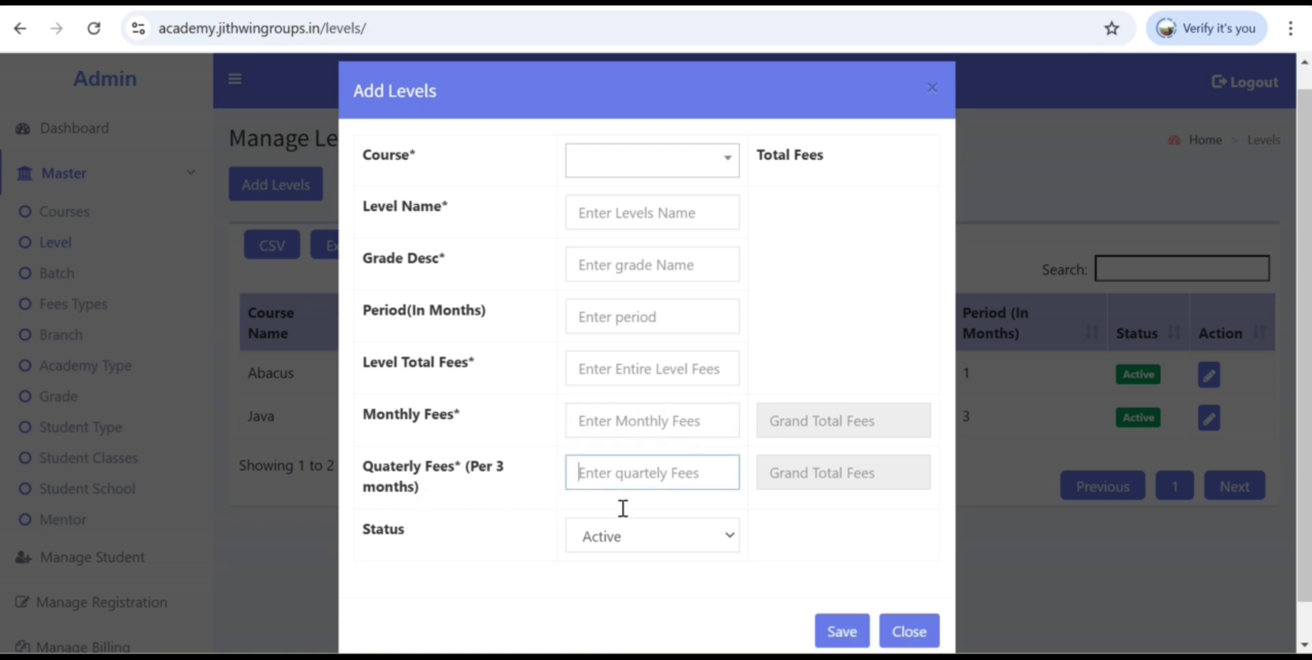
click(610, 497)
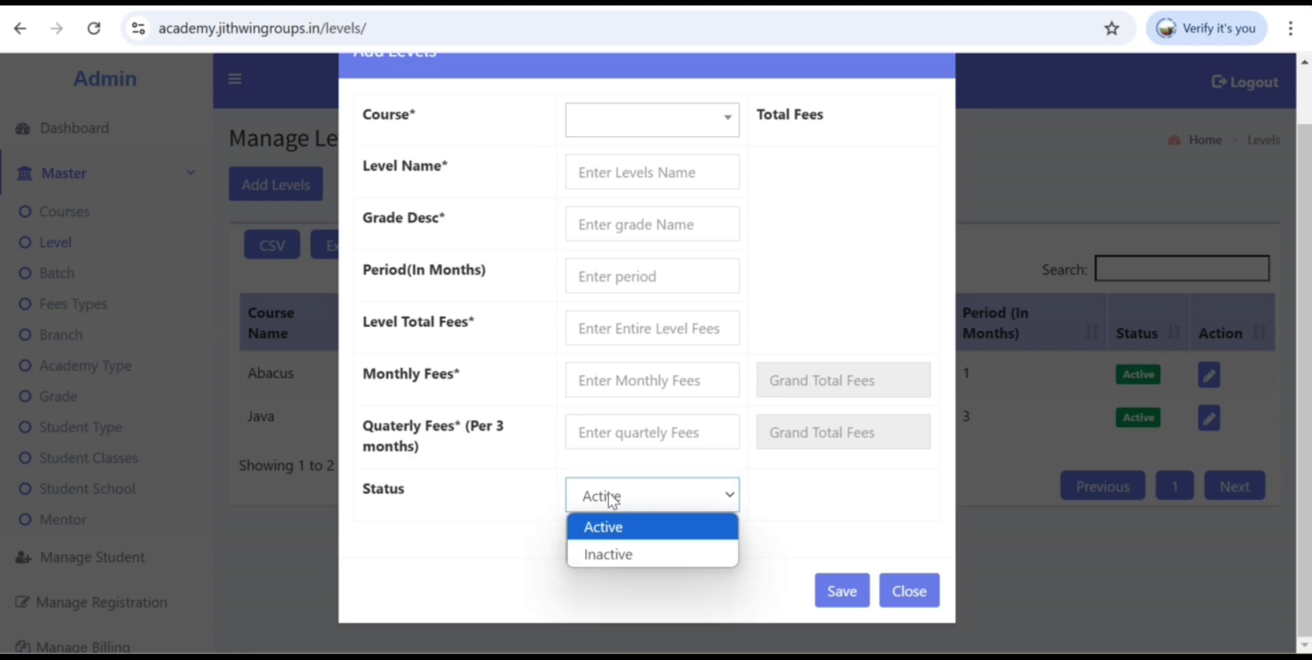
click(915, 592)
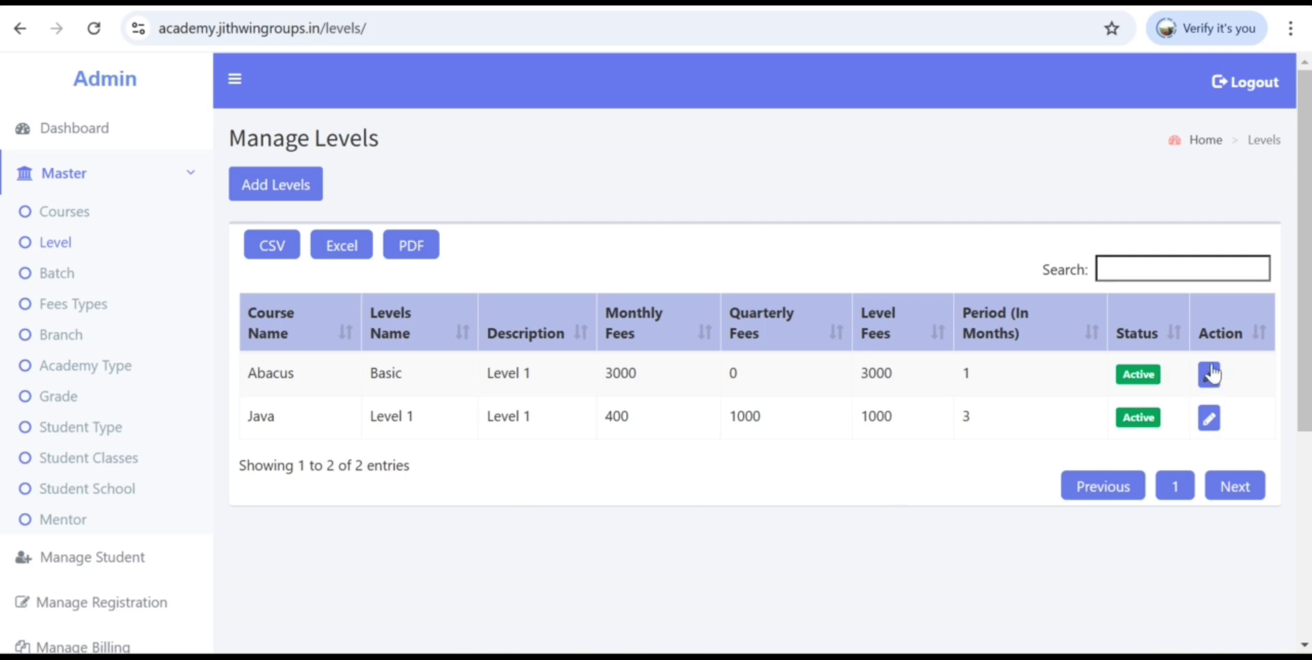
click(54, 282)
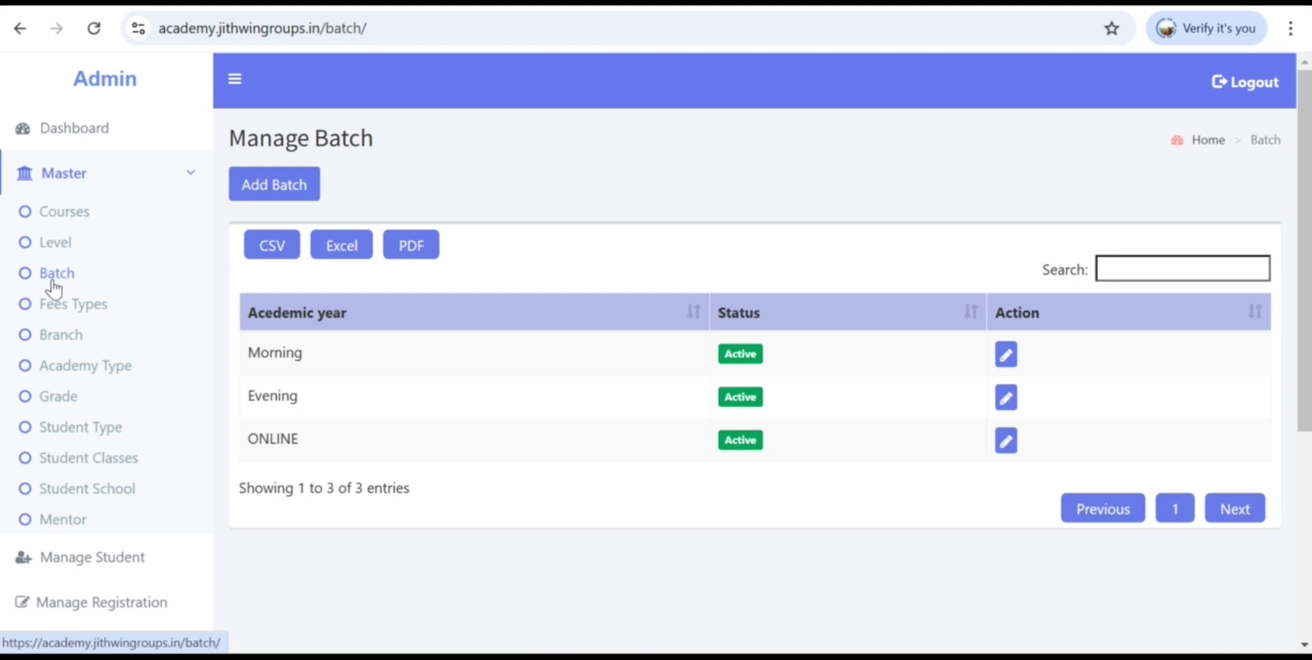
Step: Preview the Add Batch form with Active status, close it unsaved, and go to Fees Types
click(282, 197)
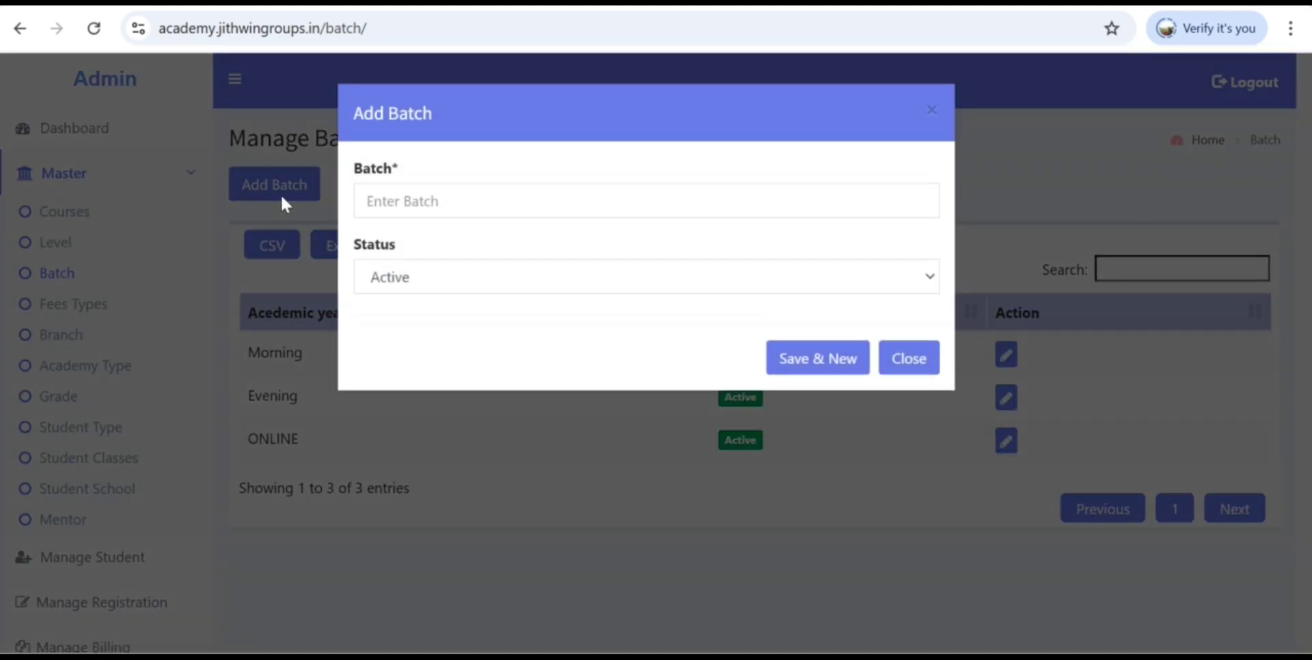
click(422, 203)
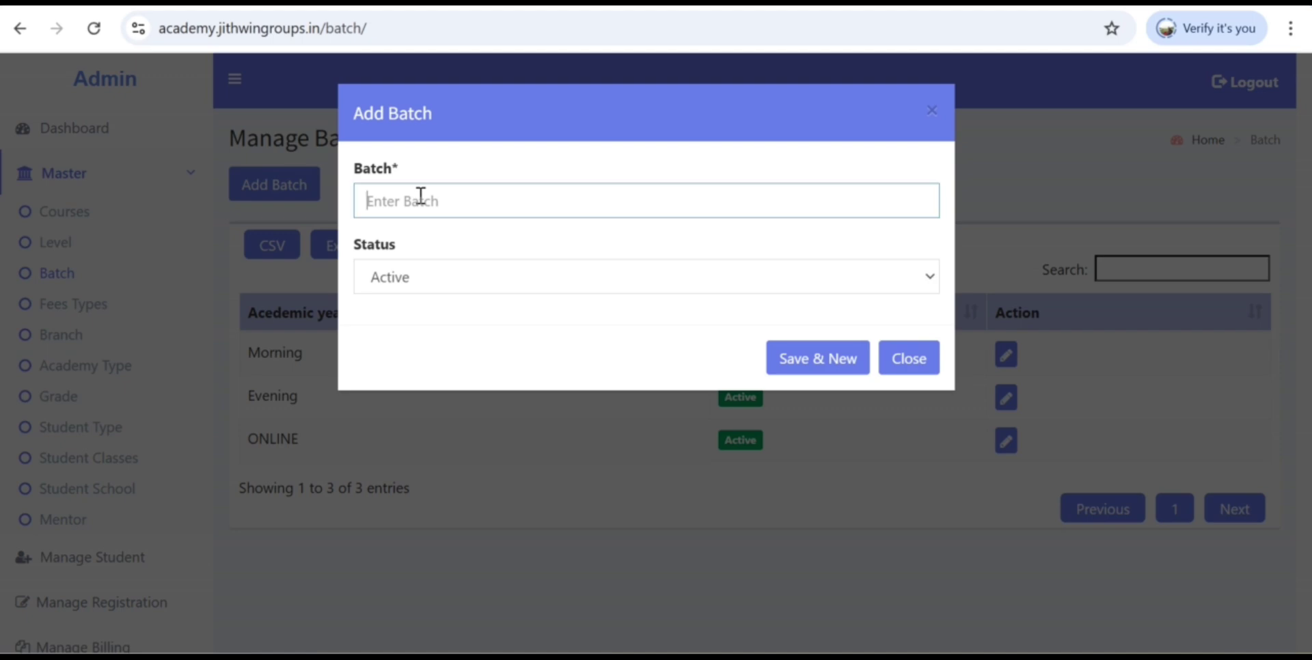
click(439, 283)
click(440, 286)
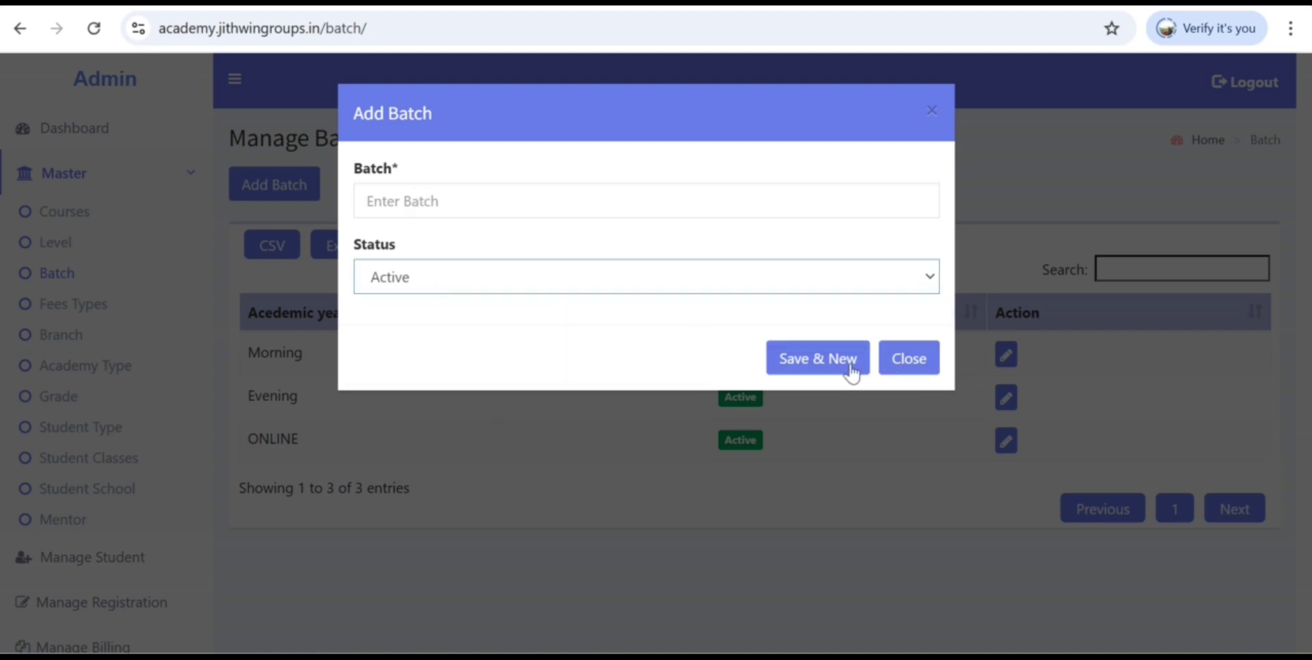
click(888, 369)
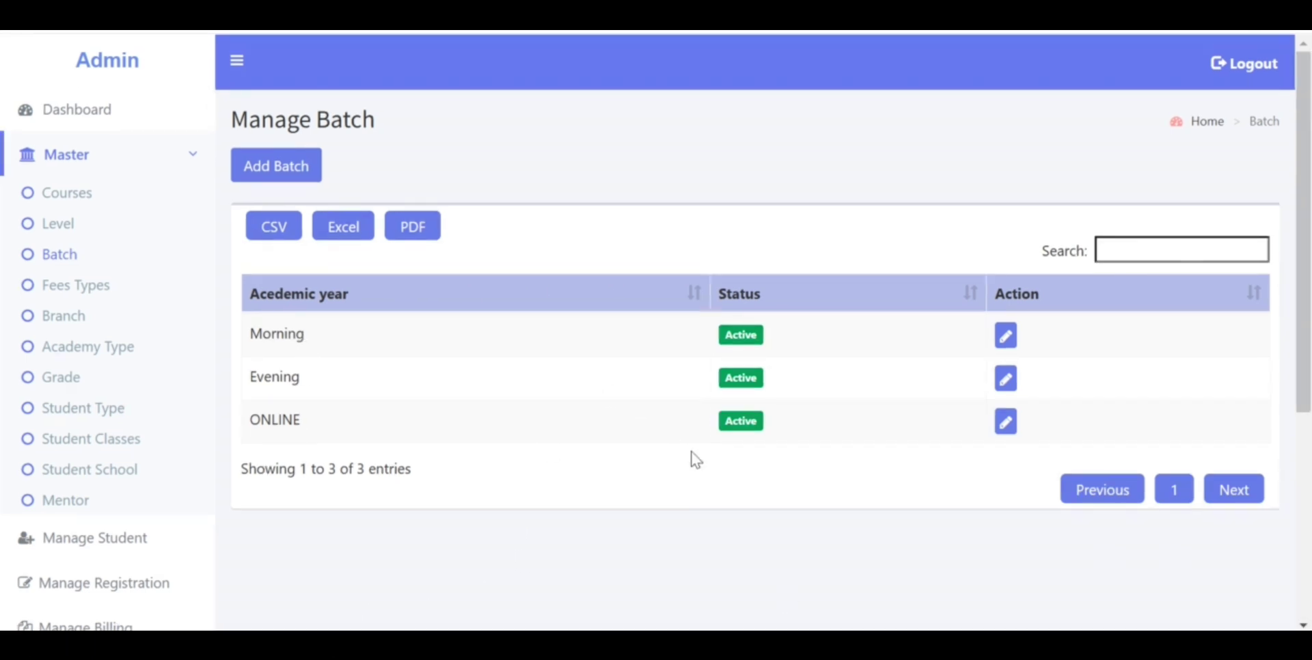
click(98, 294)
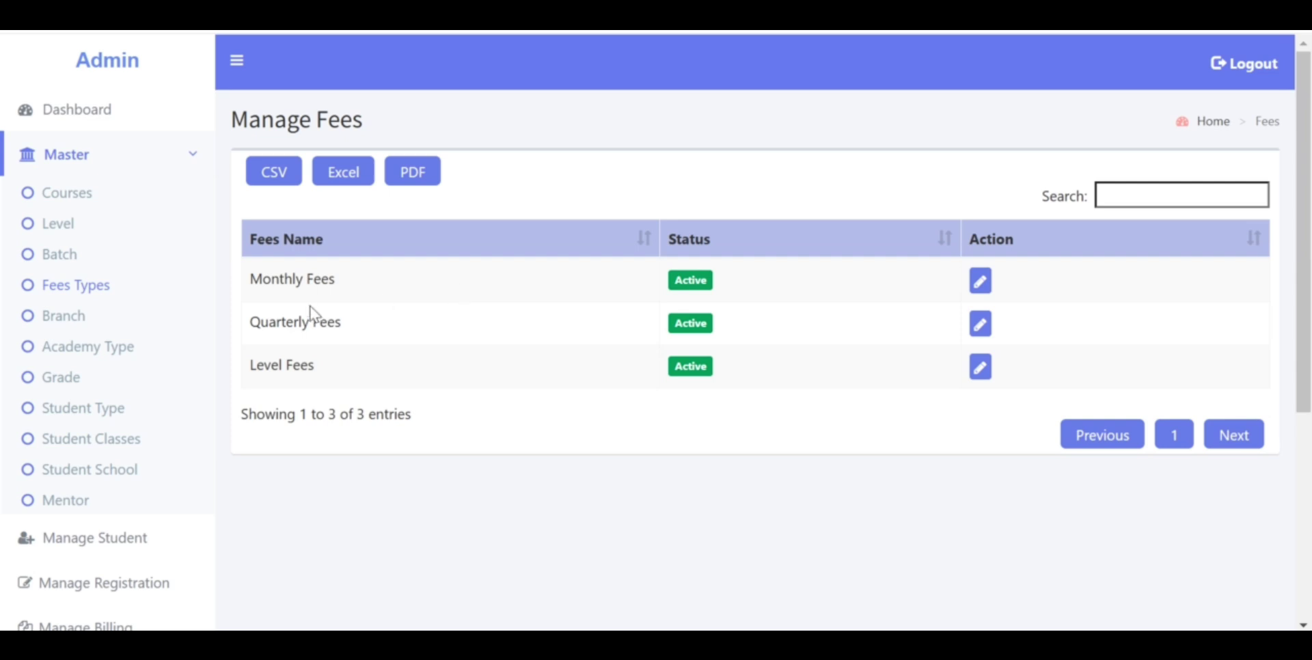
Step: Highlight the Monthly Fees name in the fee types list, then go to Manage Branch
drag(253, 293, 345, 365)
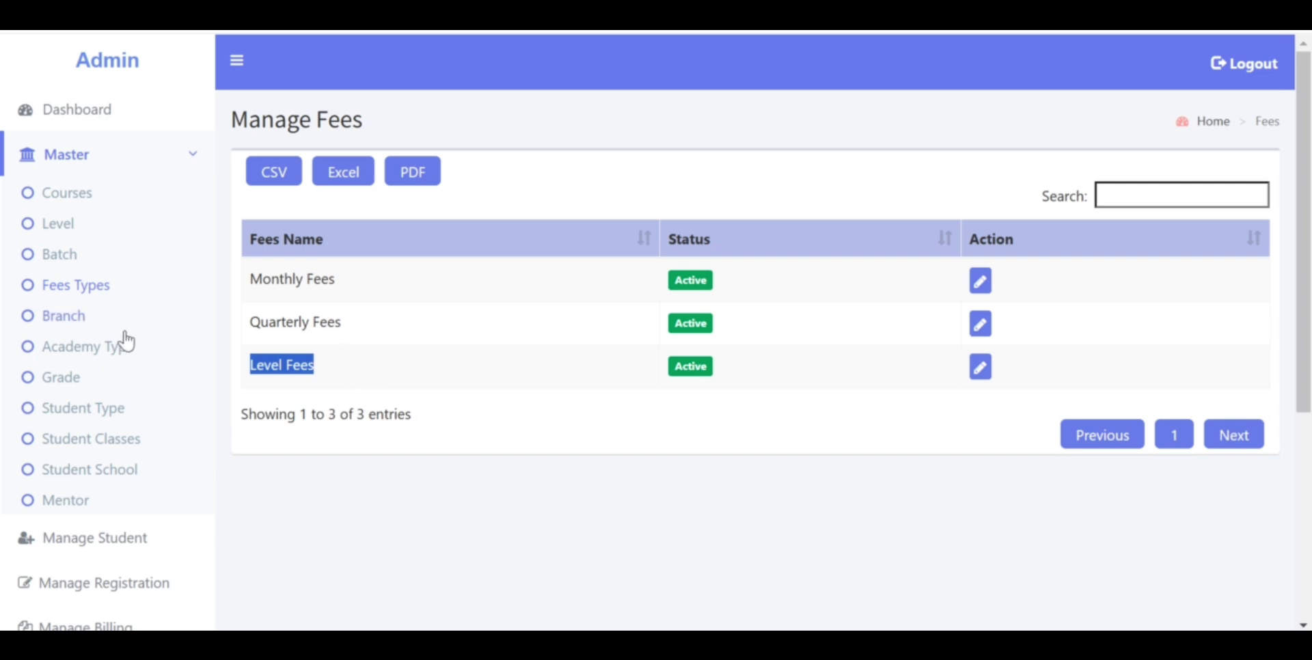
click(58, 325)
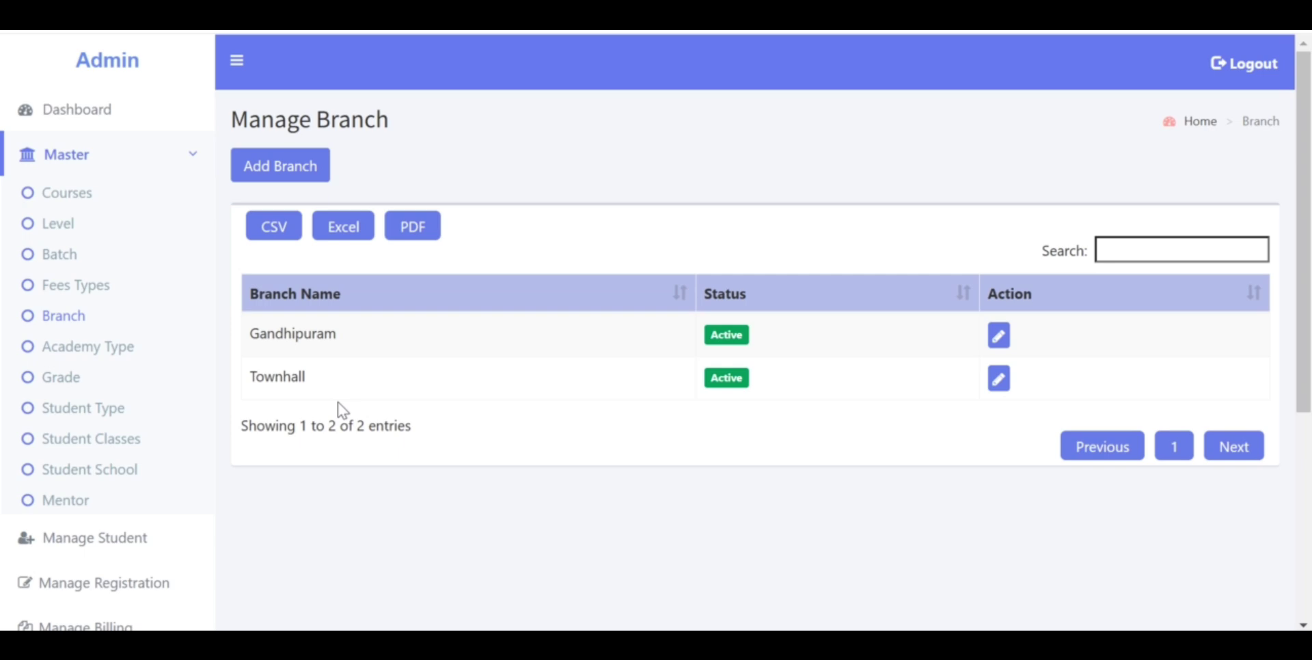
click(295, 184)
click(440, 183)
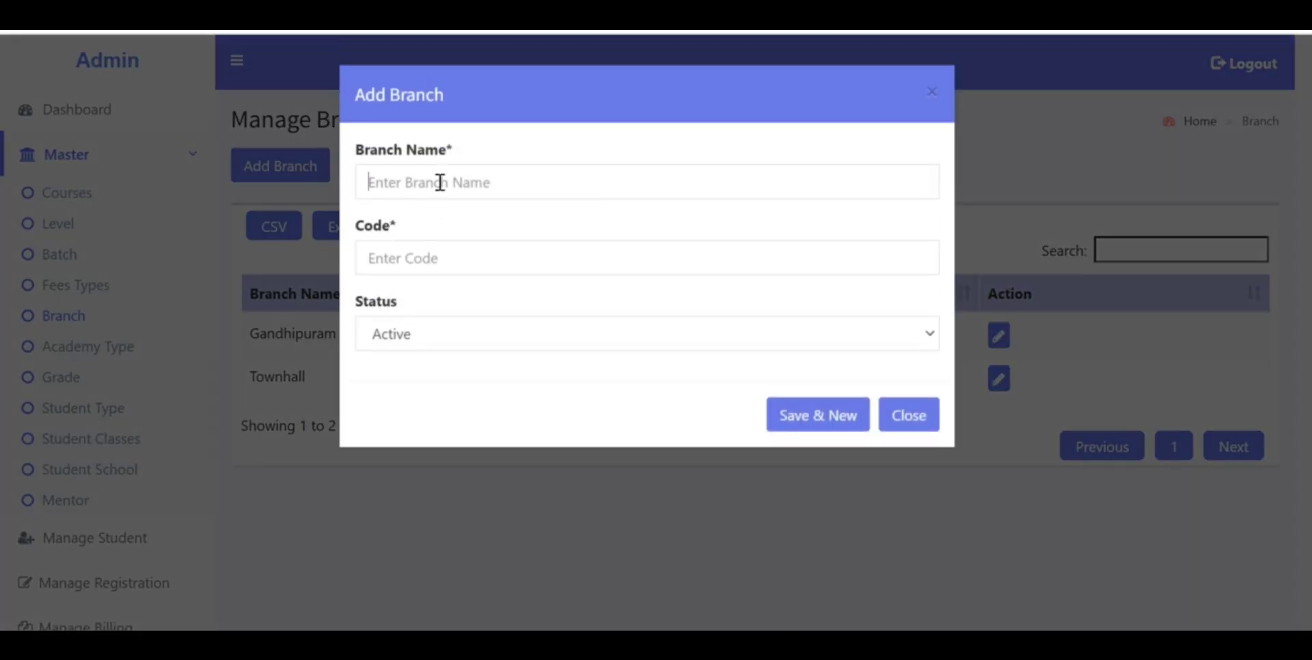
click(436, 271)
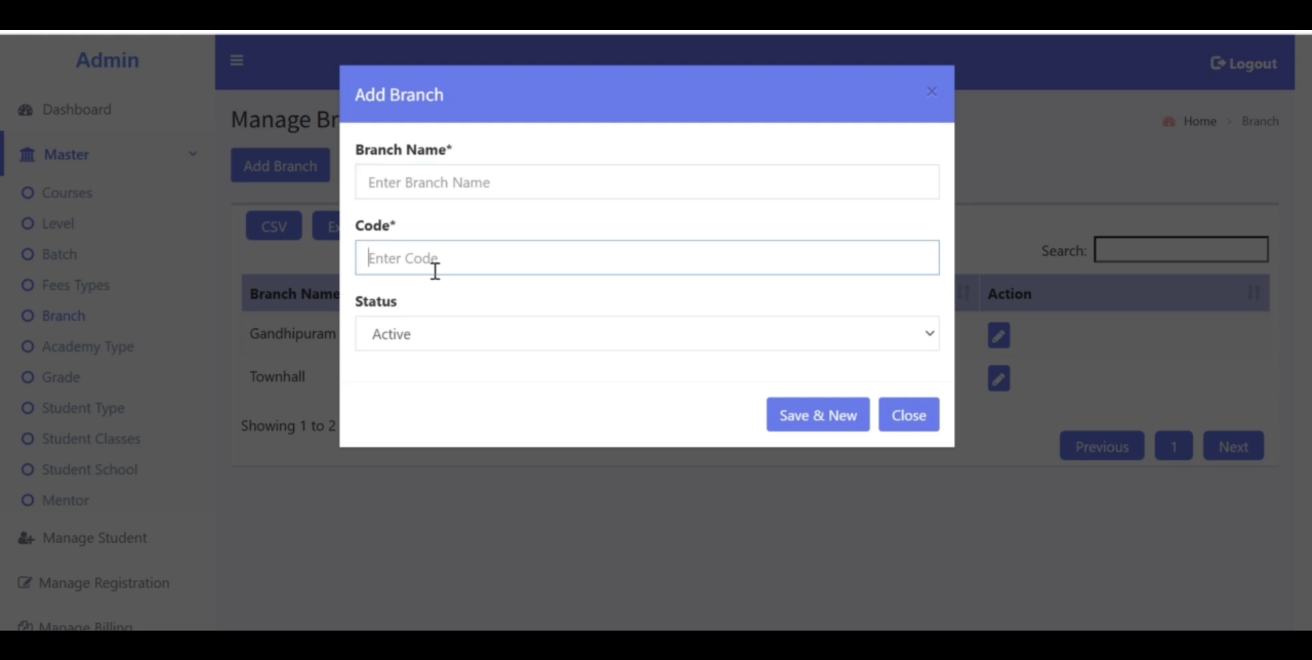
click(408, 341)
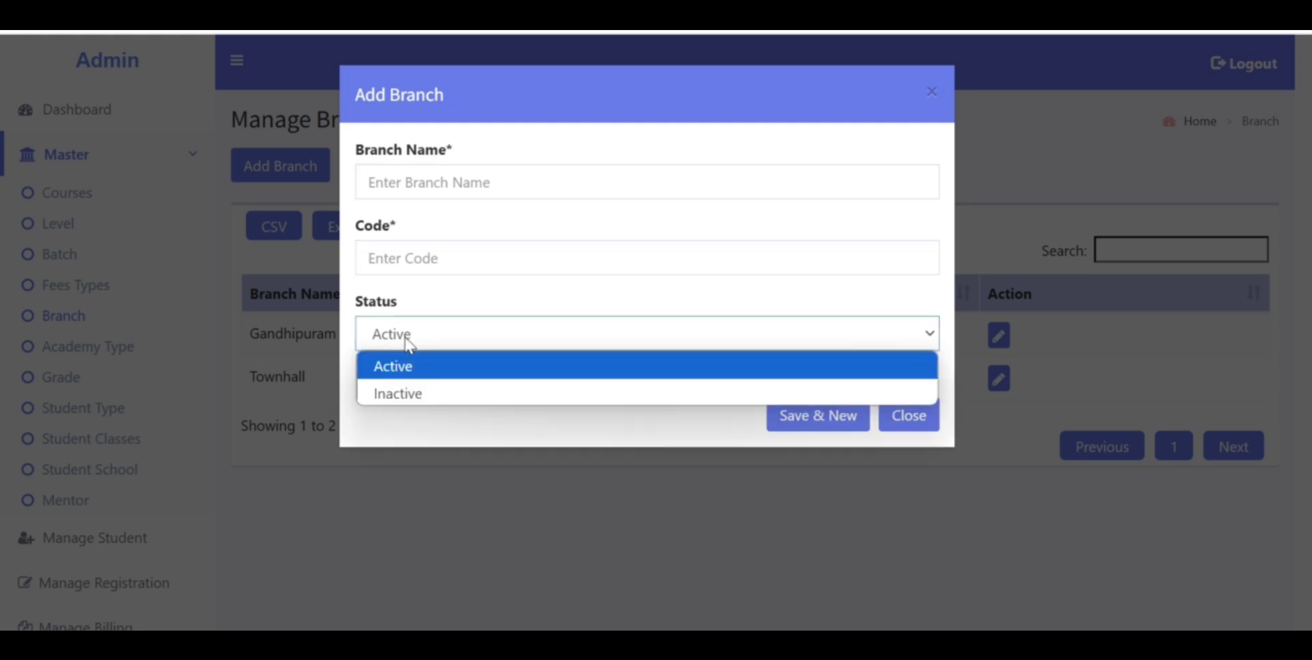
click(408, 341)
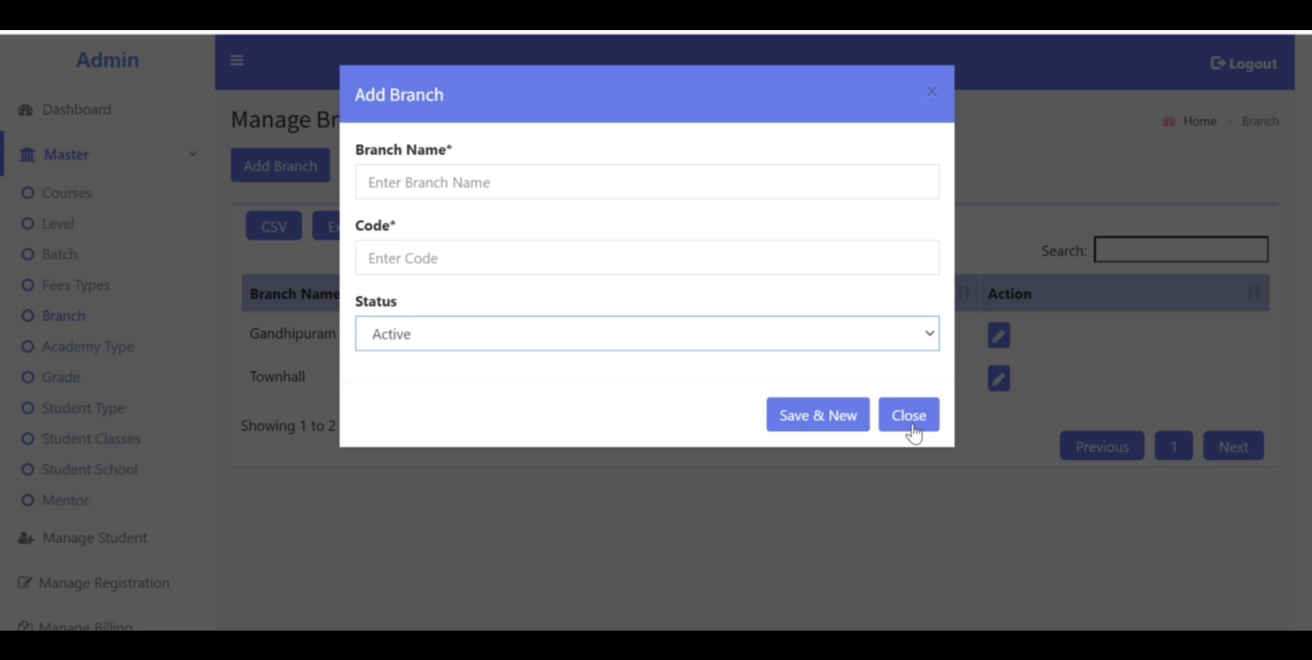
click(909, 415)
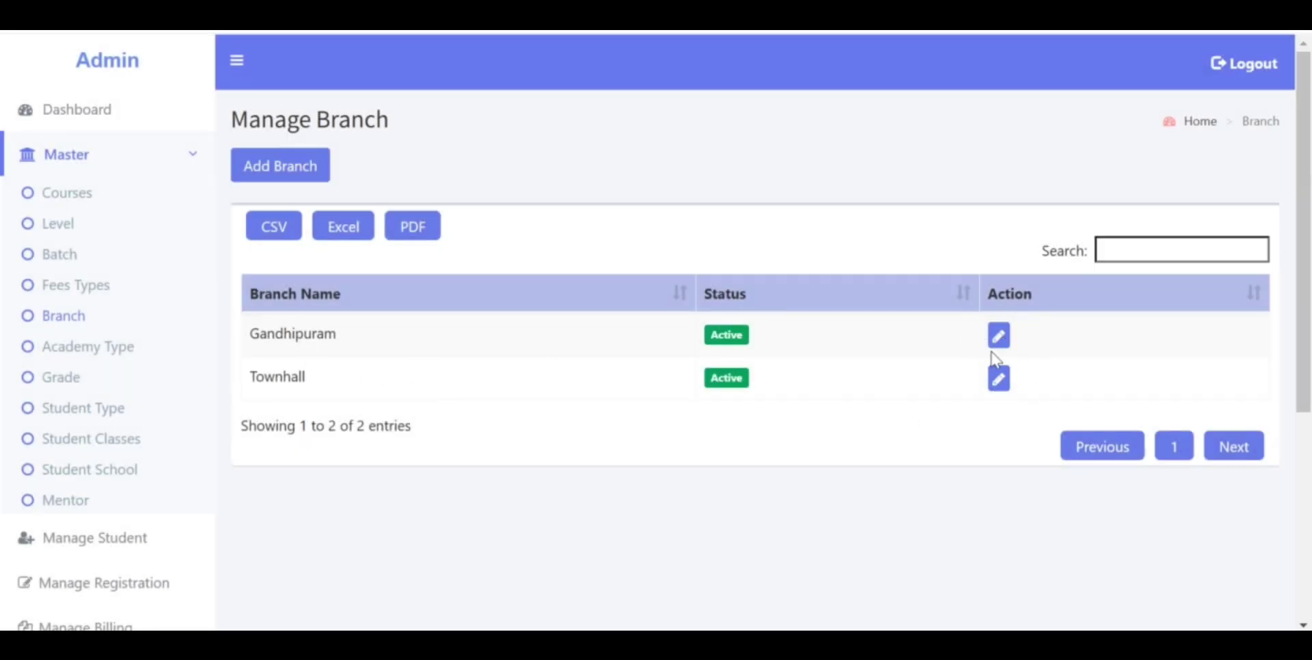
Step: Open Academy Type, highlight OWN and BRIDGE, and preview the Add Academy Type form without saving
click(102, 355)
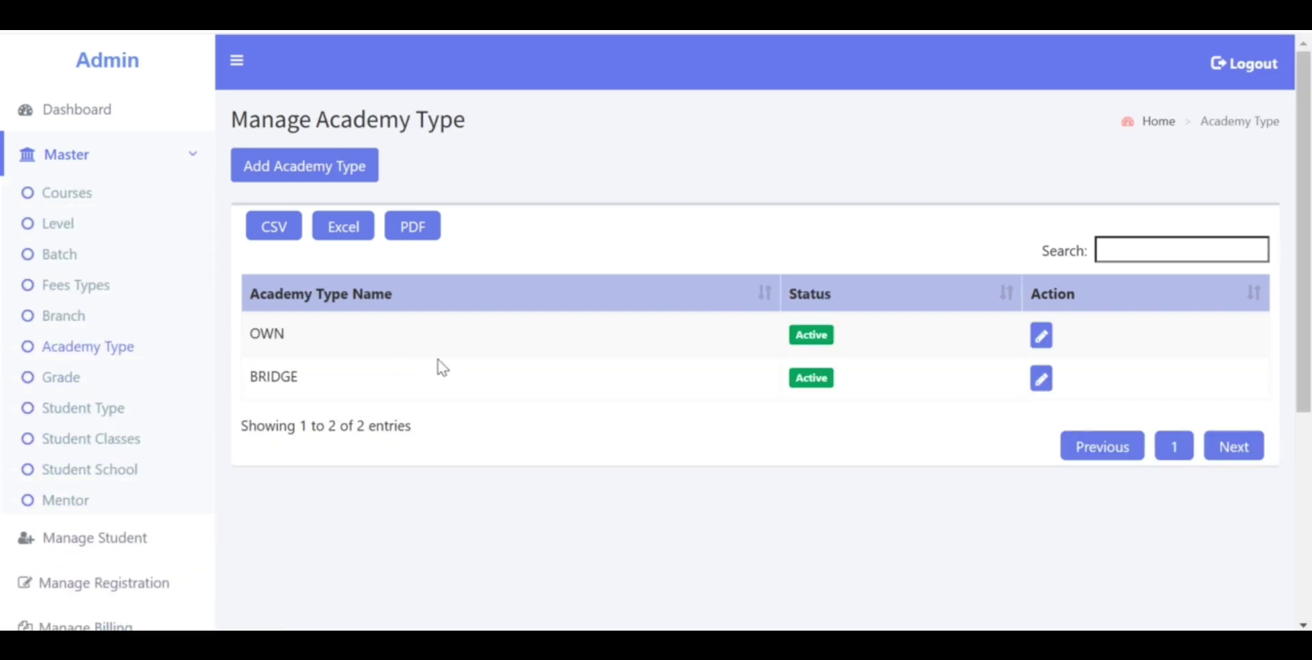
drag(251, 334, 304, 341)
drag(251, 376, 319, 381)
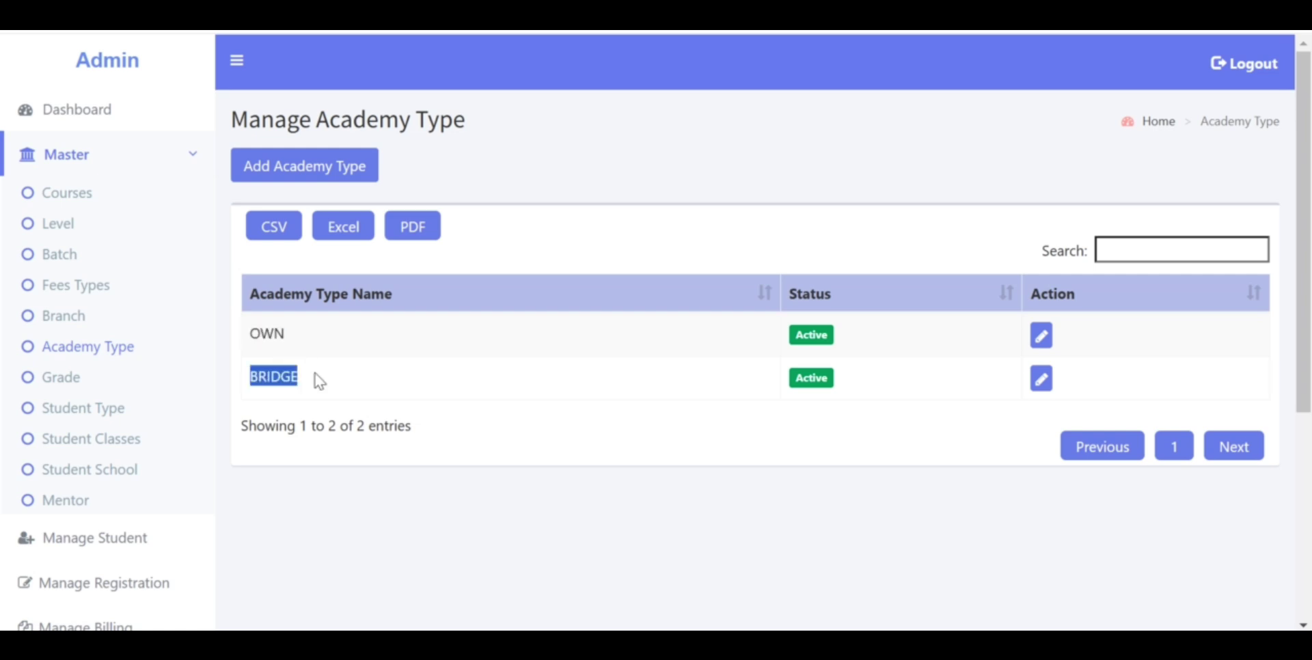
click(335, 183)
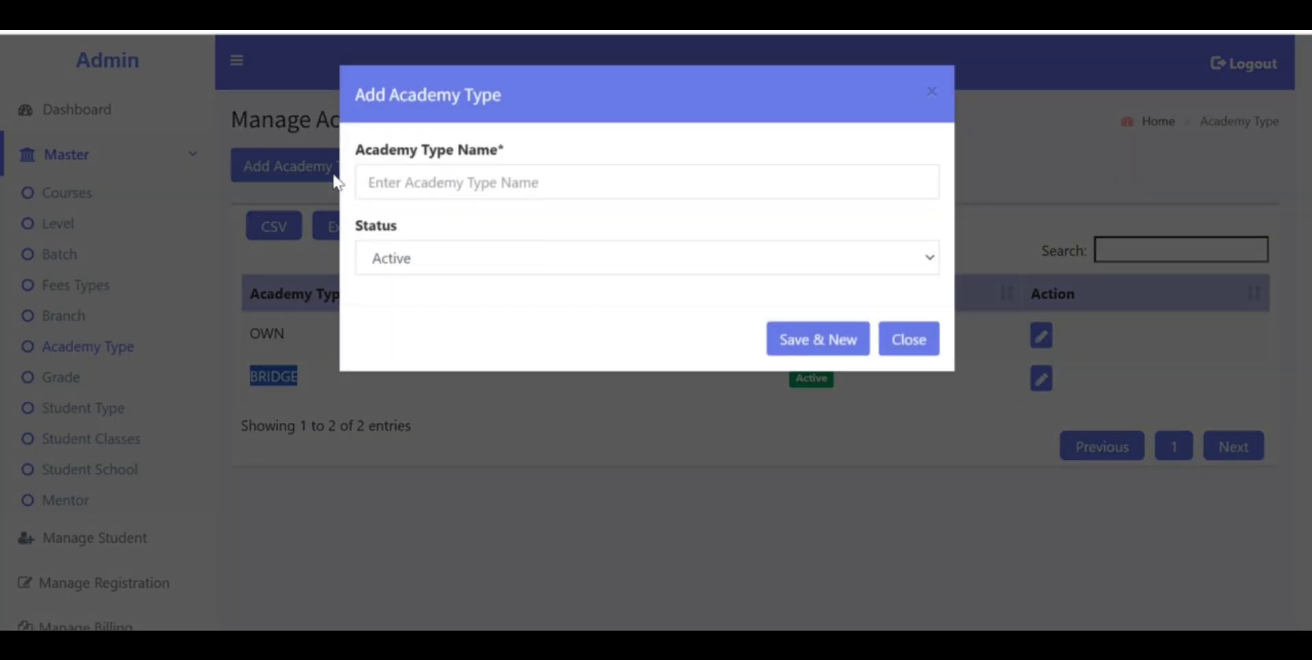
click(451, 183)
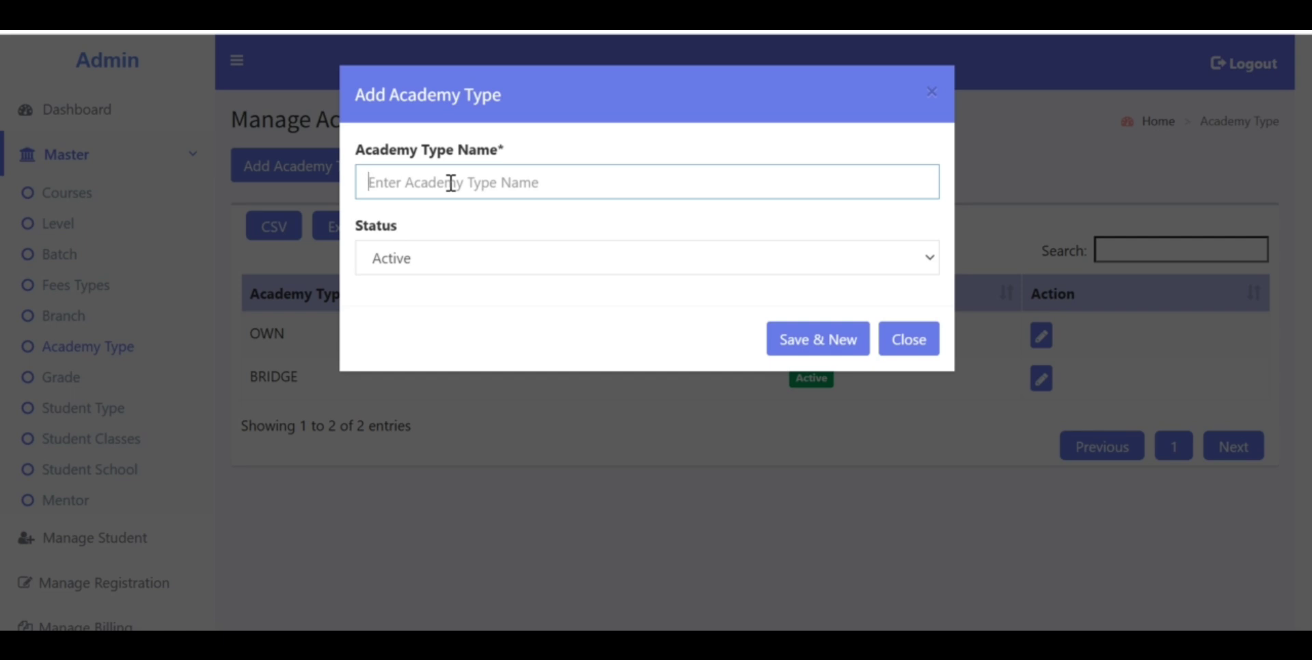
click(437, 257)
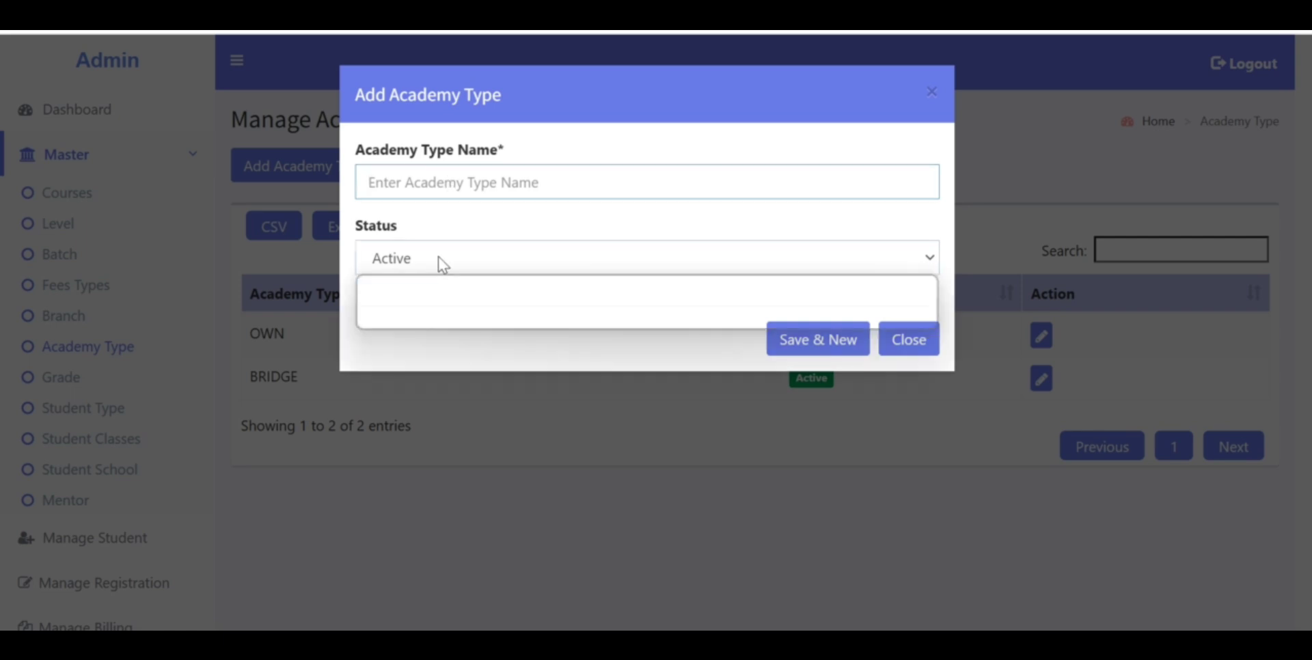
click(899, 346)
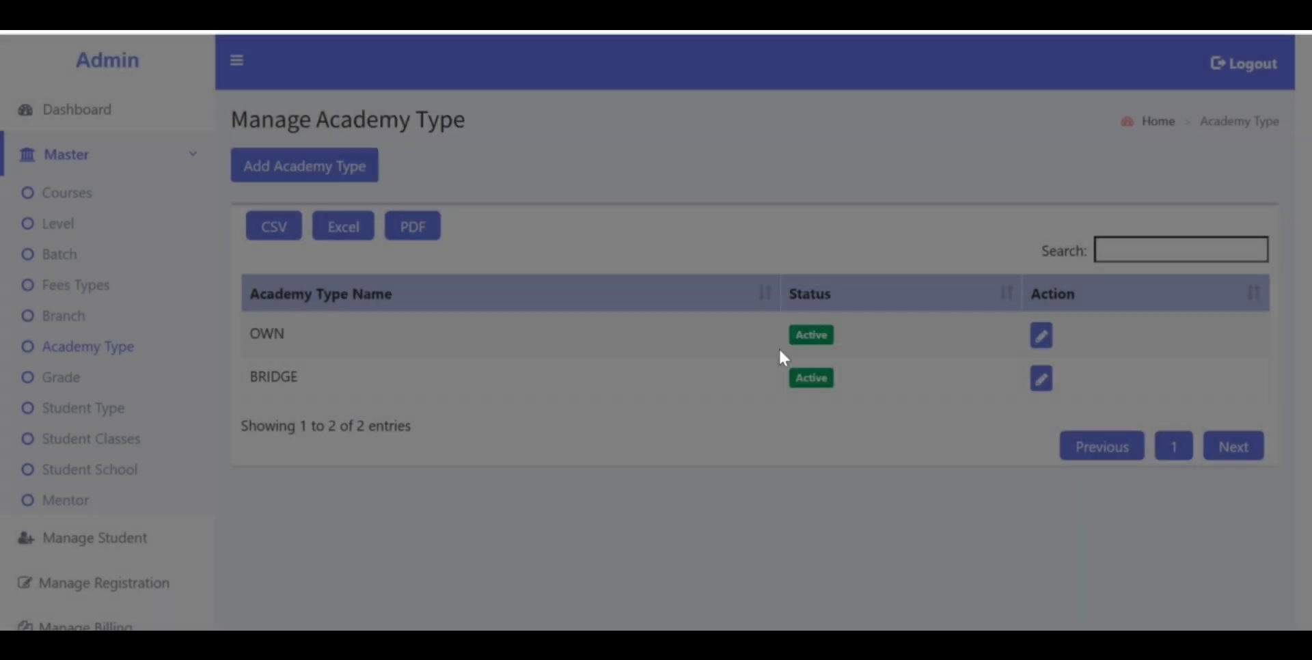
scroll(64, 362, down, 2)
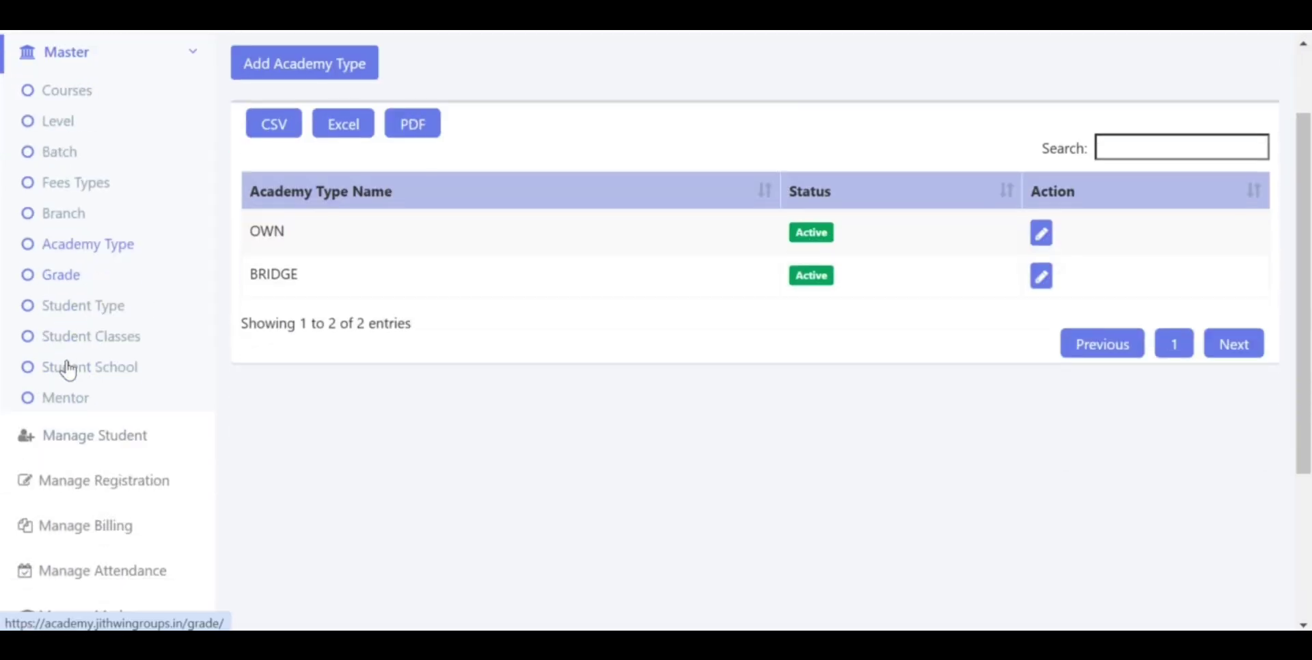
Step: Open Grade, preview the Add Grade form's name field, and close it without adding a grade
click(72, 275)
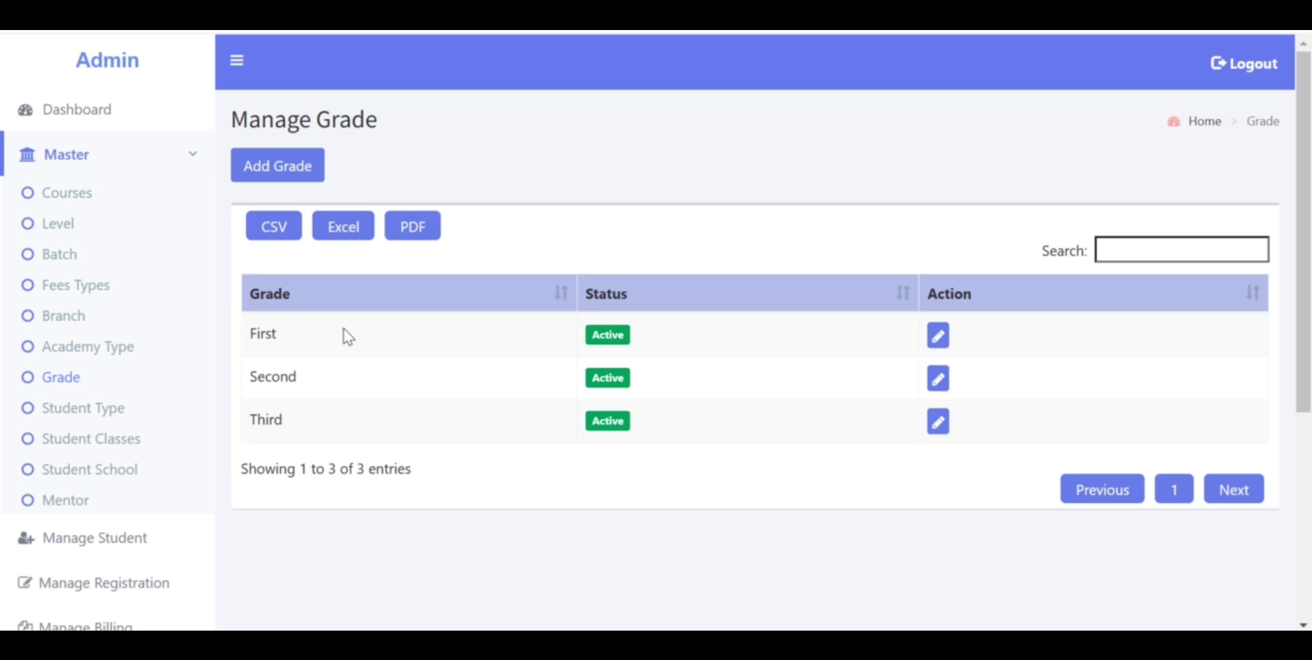
click(300, 179)
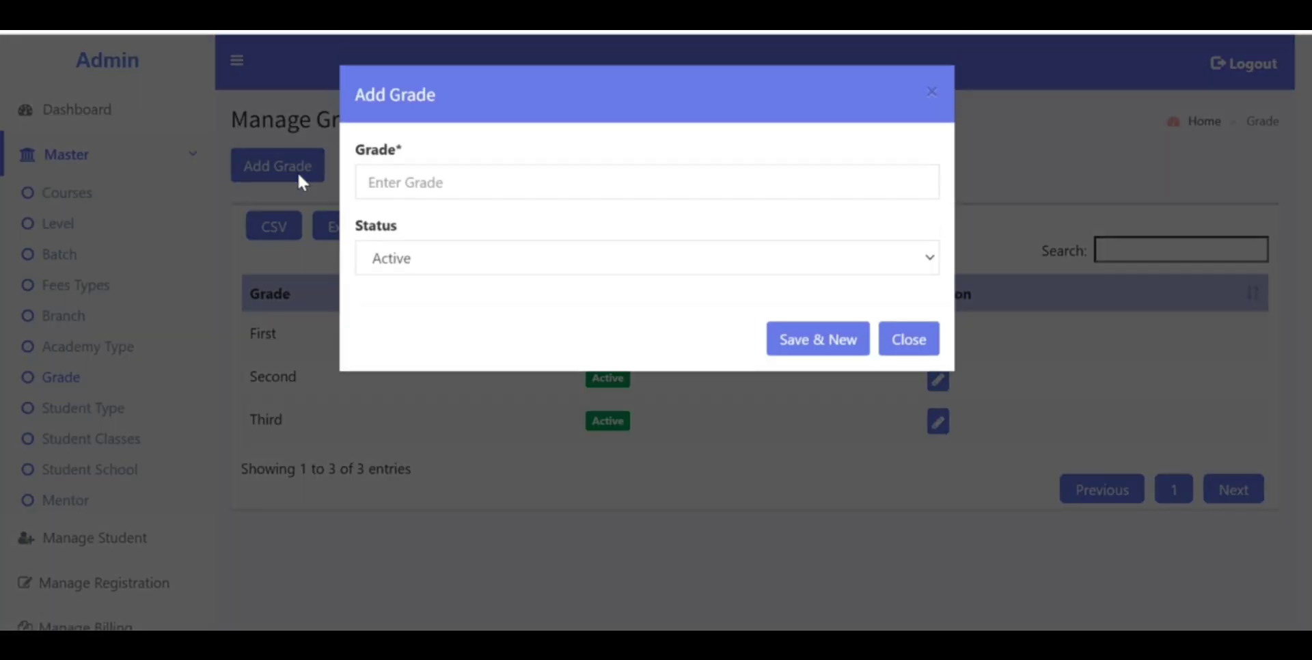
click(399, 193)
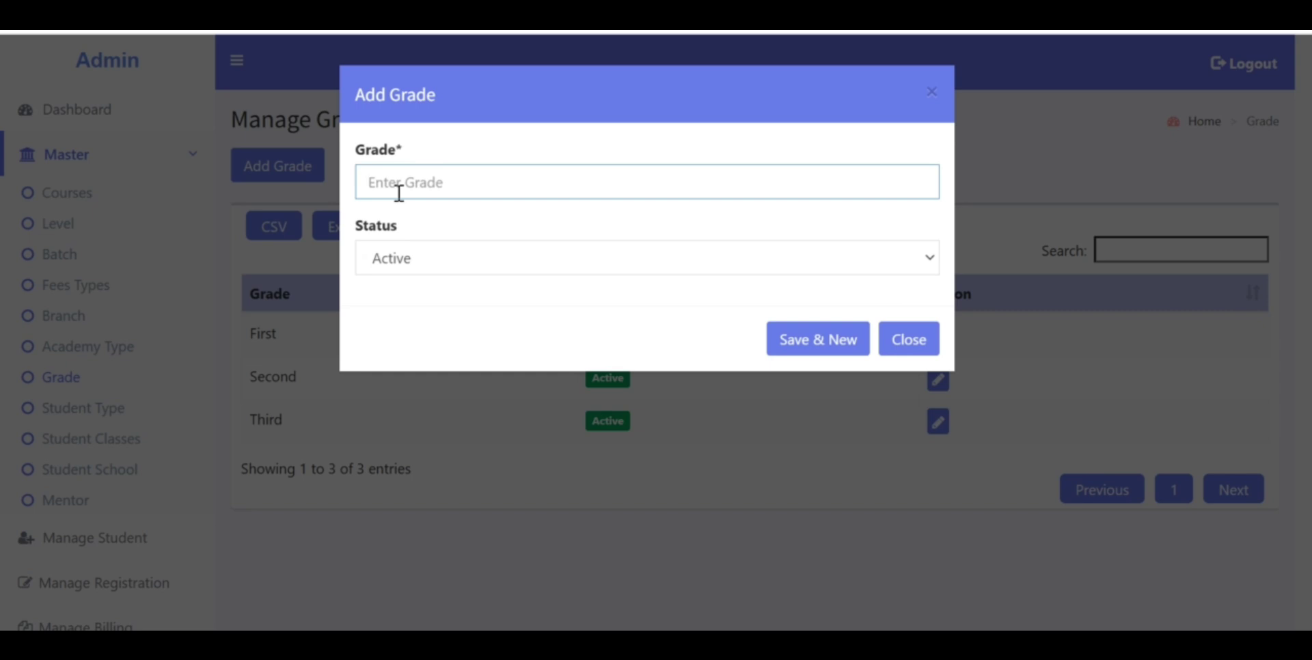
click(915, 342)
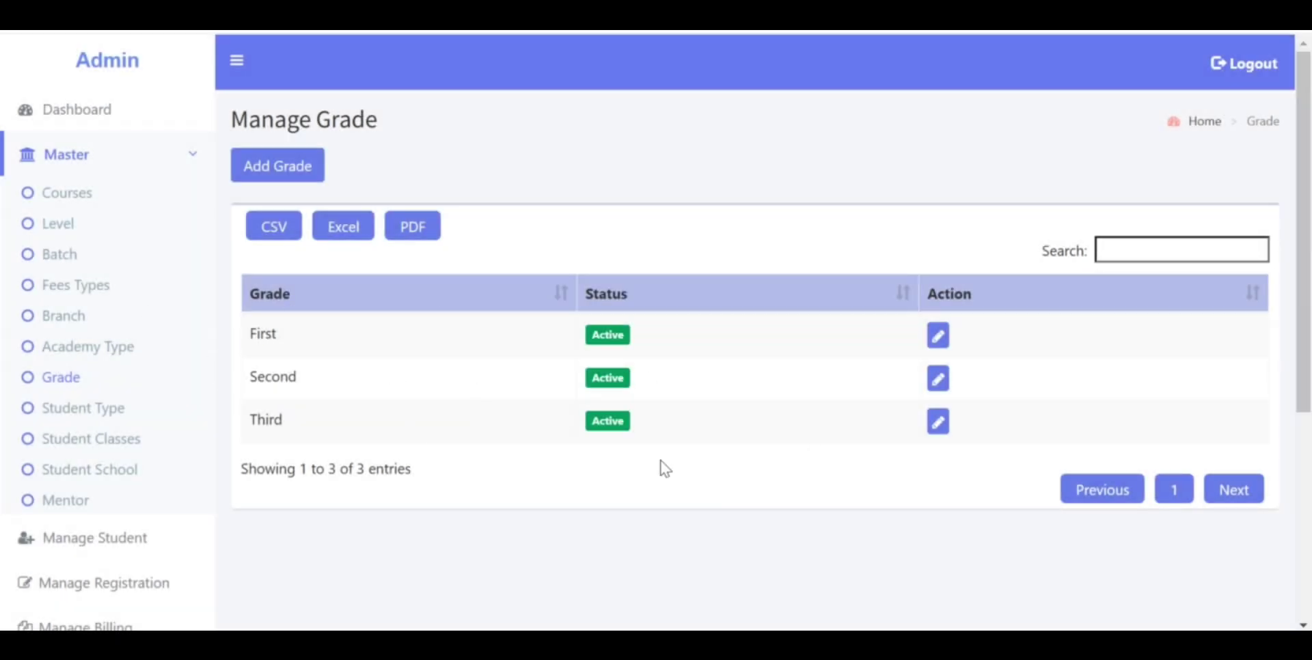
Step: Open Student Type and preview the Add Student Type form with Active status, unsaved
click(88, 408)
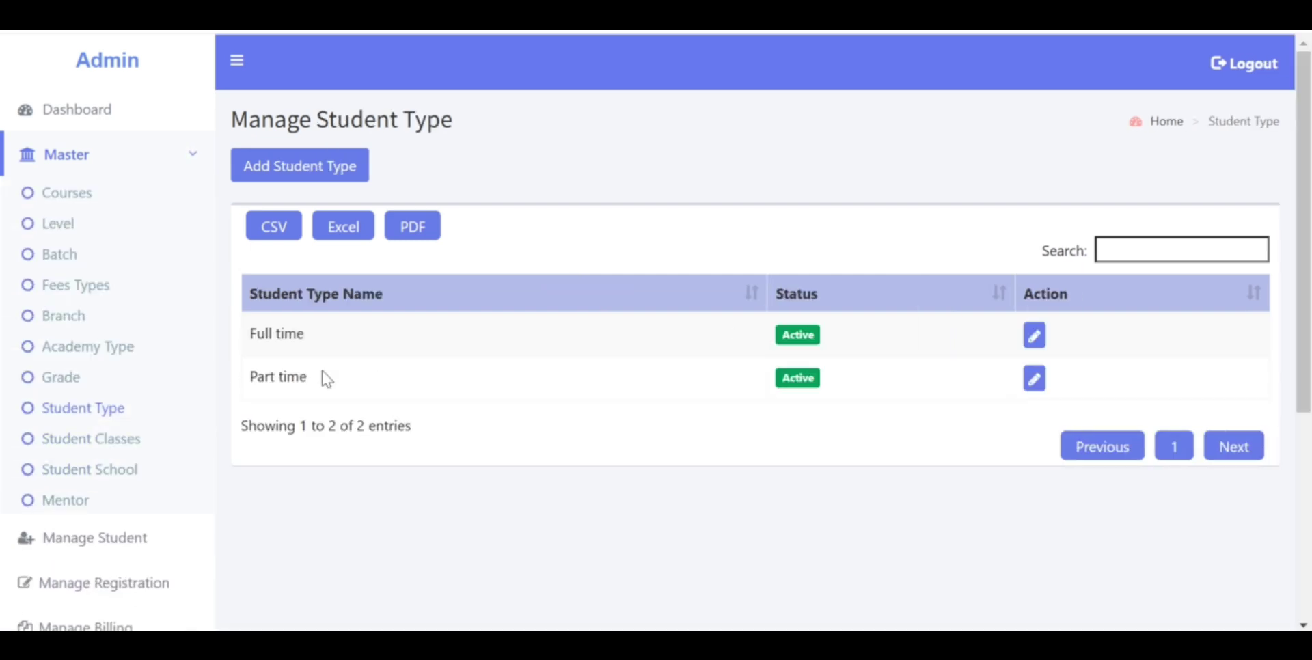
click(314, 178)
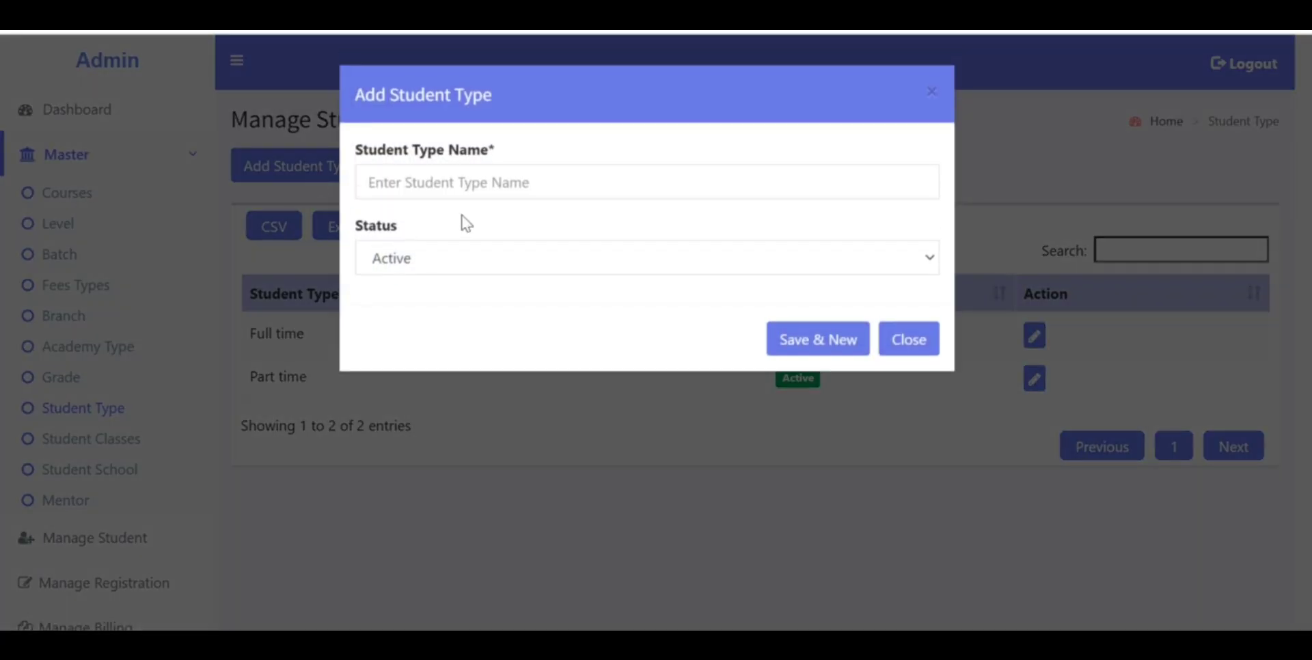
click(474, 190)
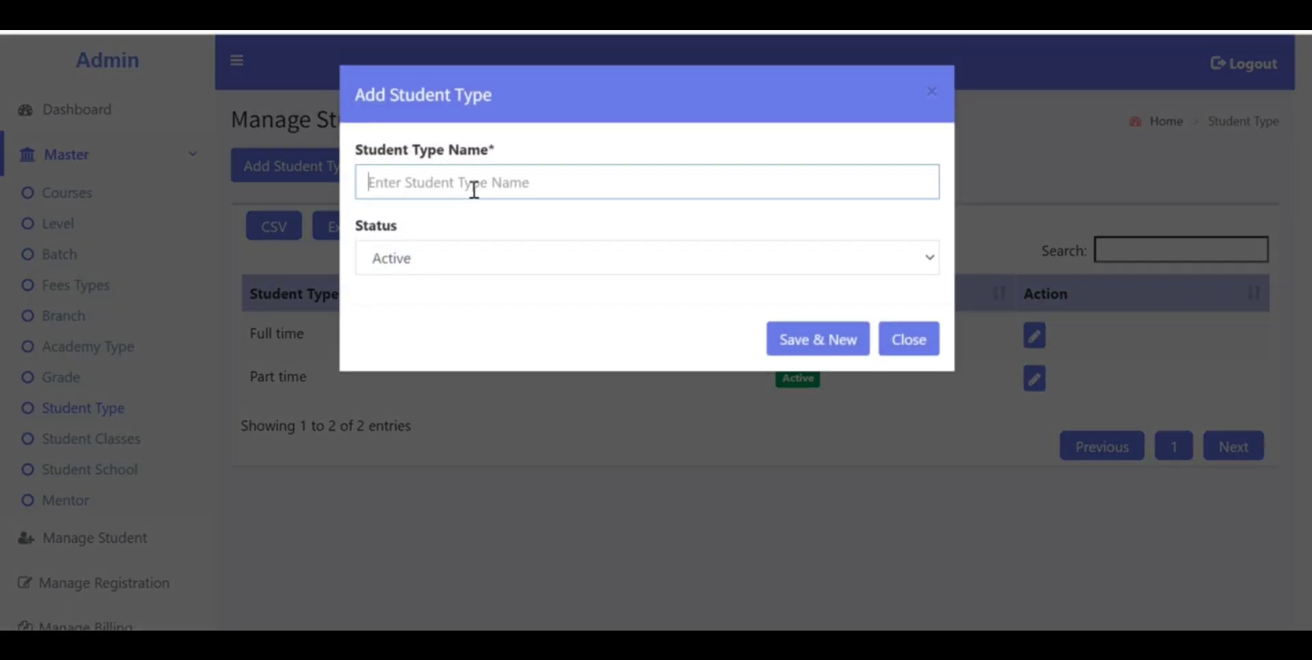
click(458, 262)
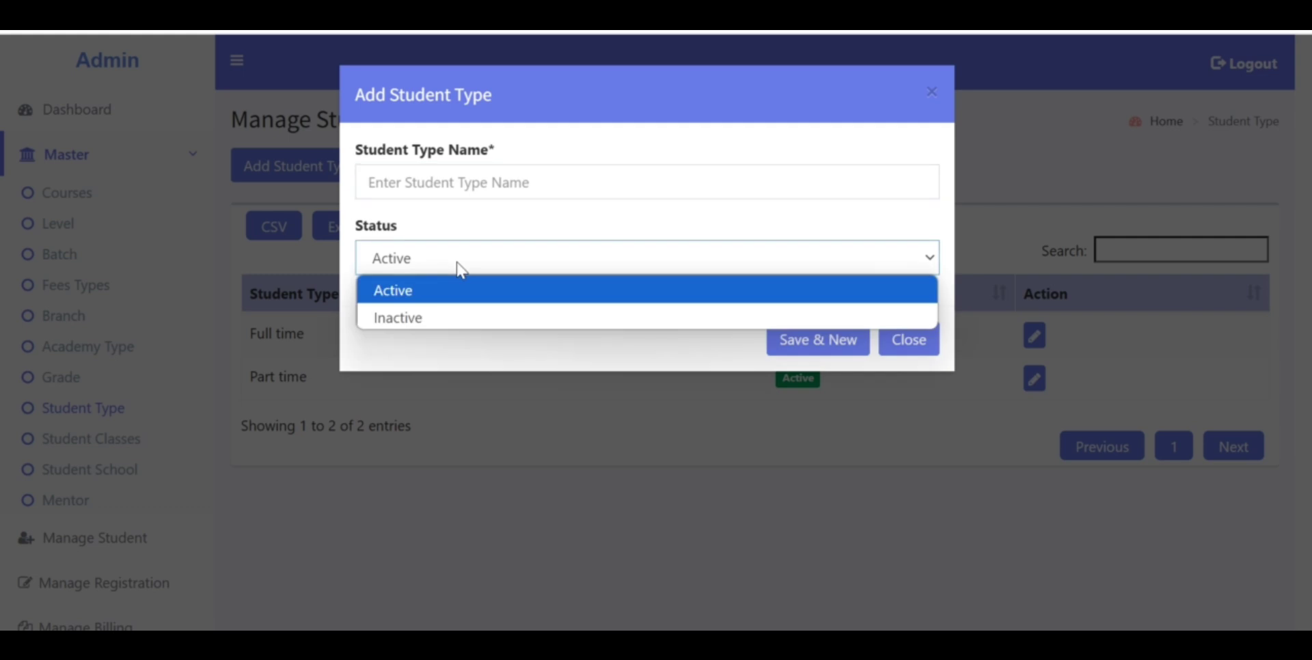
click(456, 264)
click(926, 349)
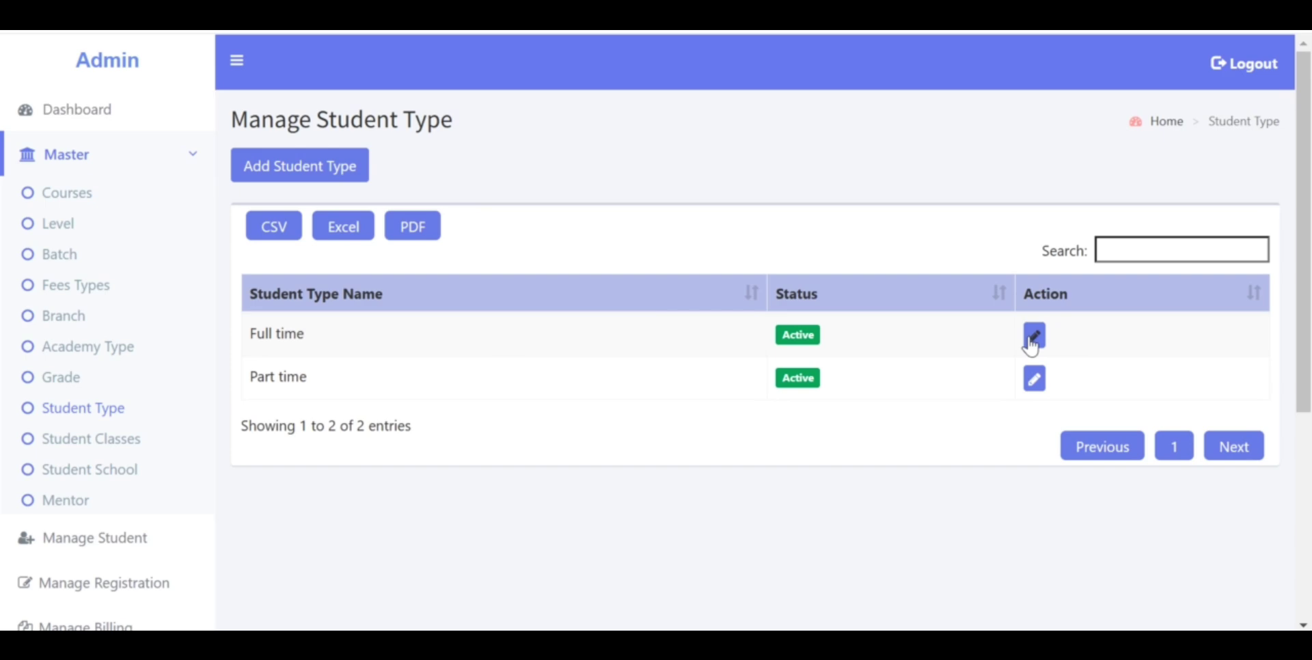
Step: Open the Full time type's editor, close it unchanged, and go to Student Classes
click(1032, 342)
click(895, 342)
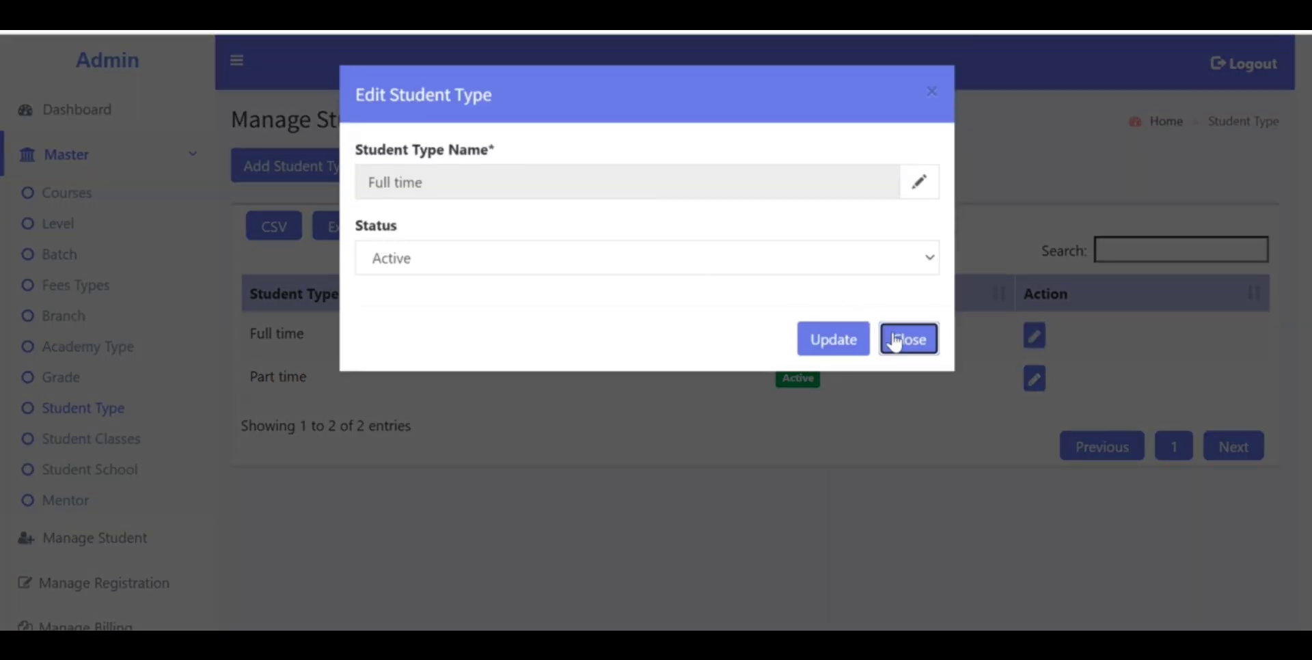
scroll(126, 321, down, 2)
click(98, 344)
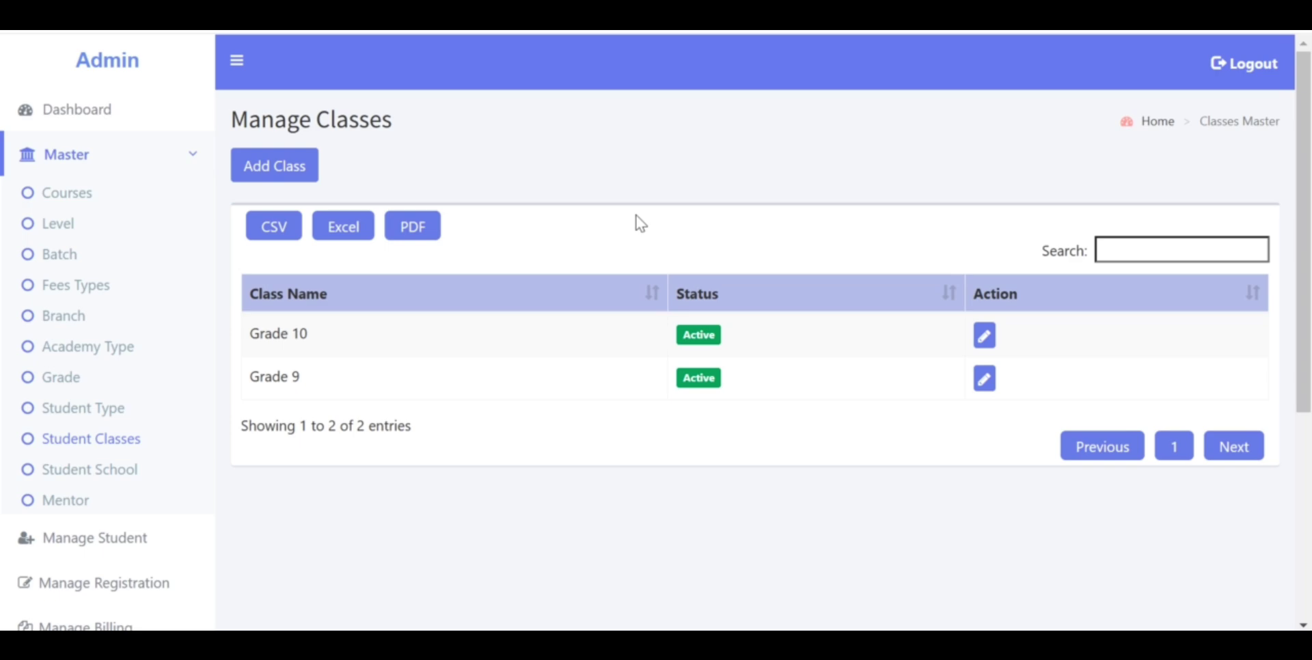
Step: Preview the Add Class form's name field and close it without adding a class
click(274, 179)
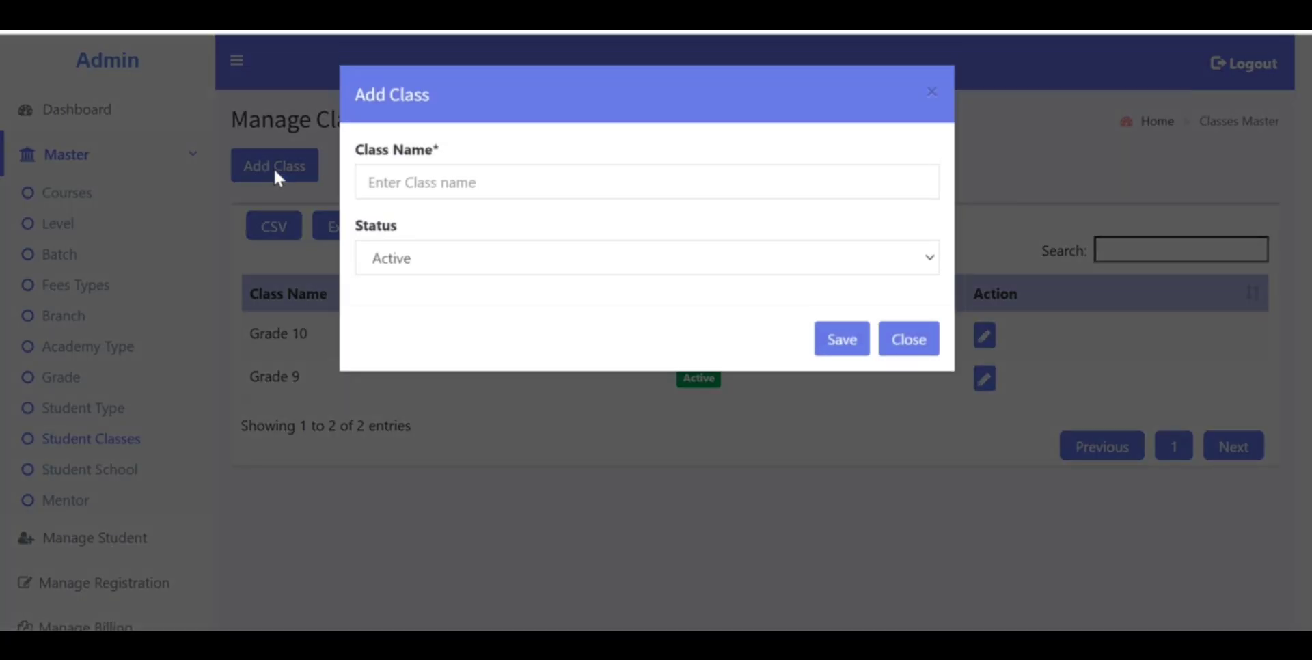
click(409, 184)
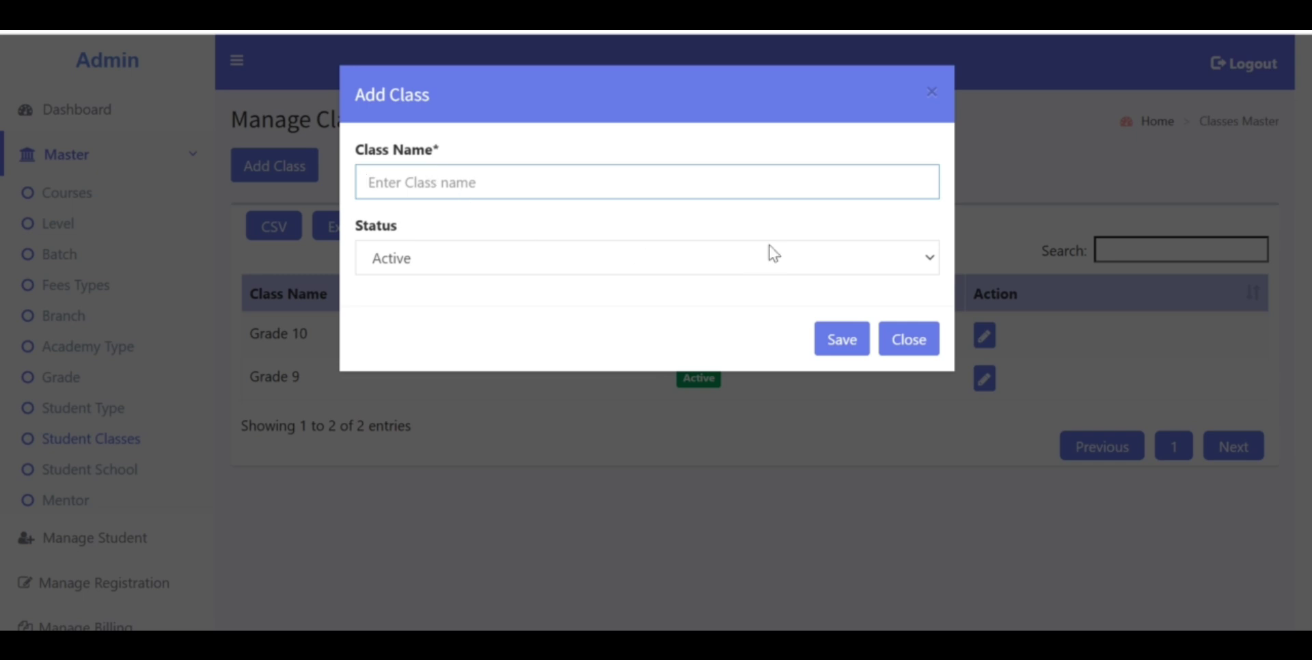
click(912, 351)
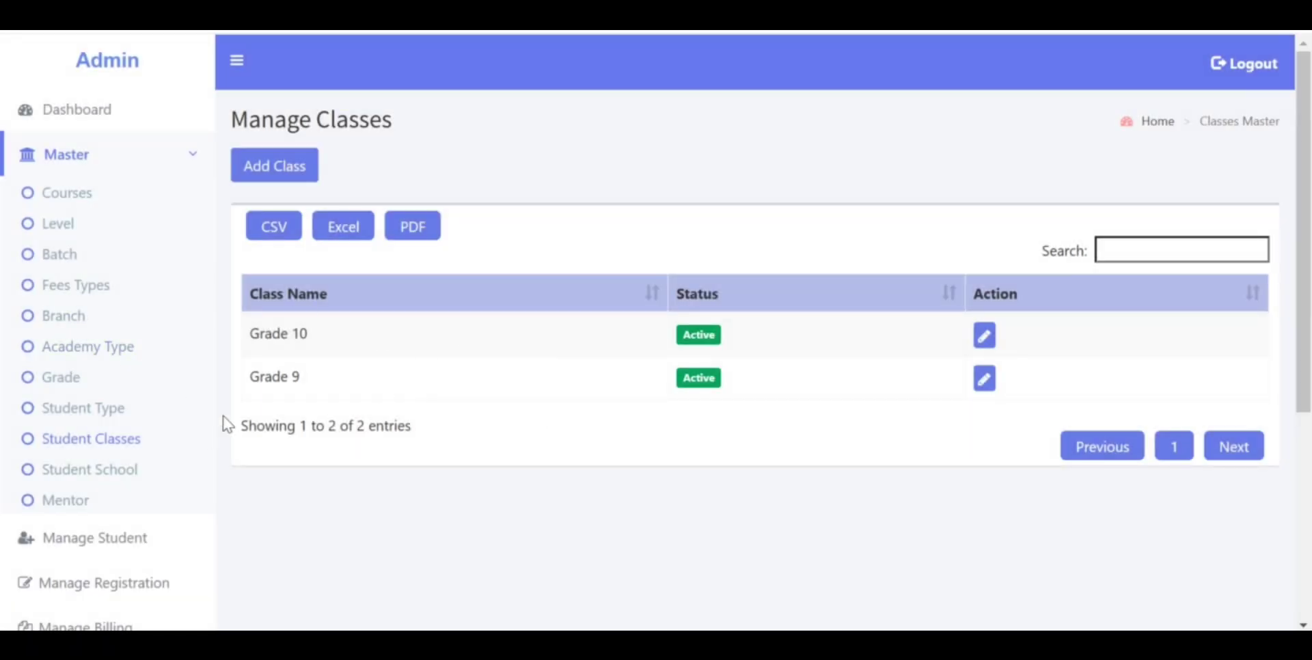
scroll(223, 418, down, 2)
Step: Open Student School, highlight Yuva and GKD, and preview the Add School form with Active status, unsaved
click(123, 368)
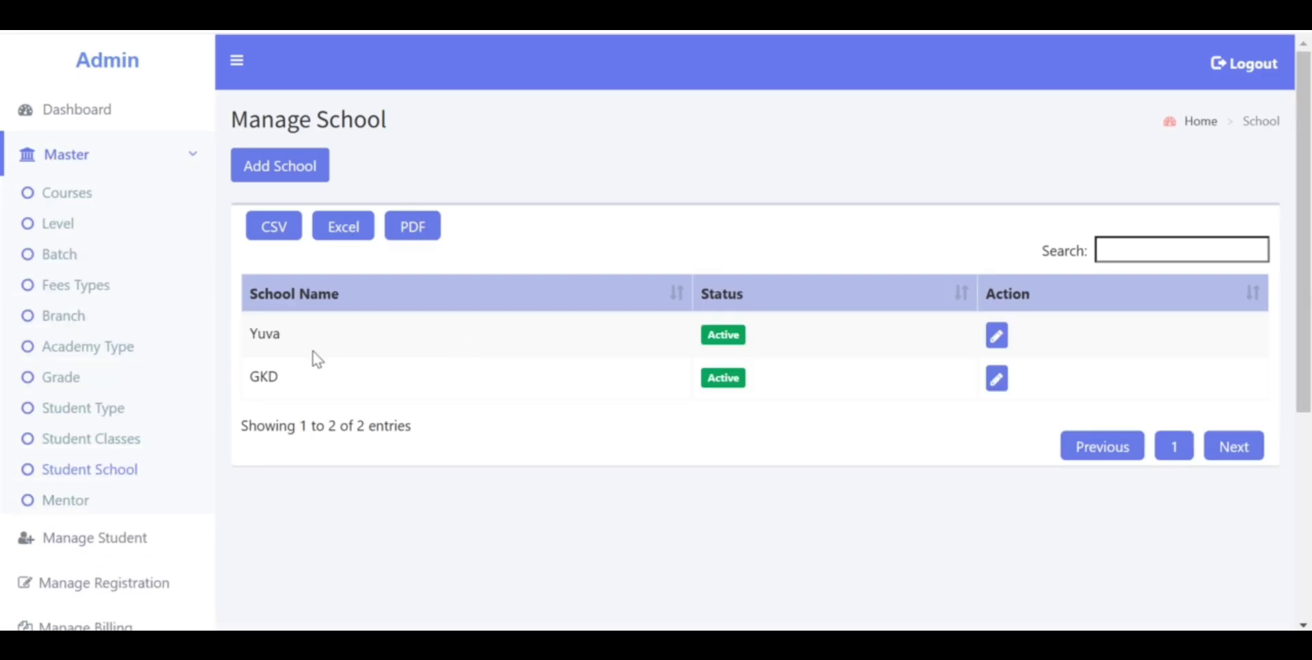
drag(246, 342, 280, 367)
drag(254, 382, 295, 390)
click(308, 177)
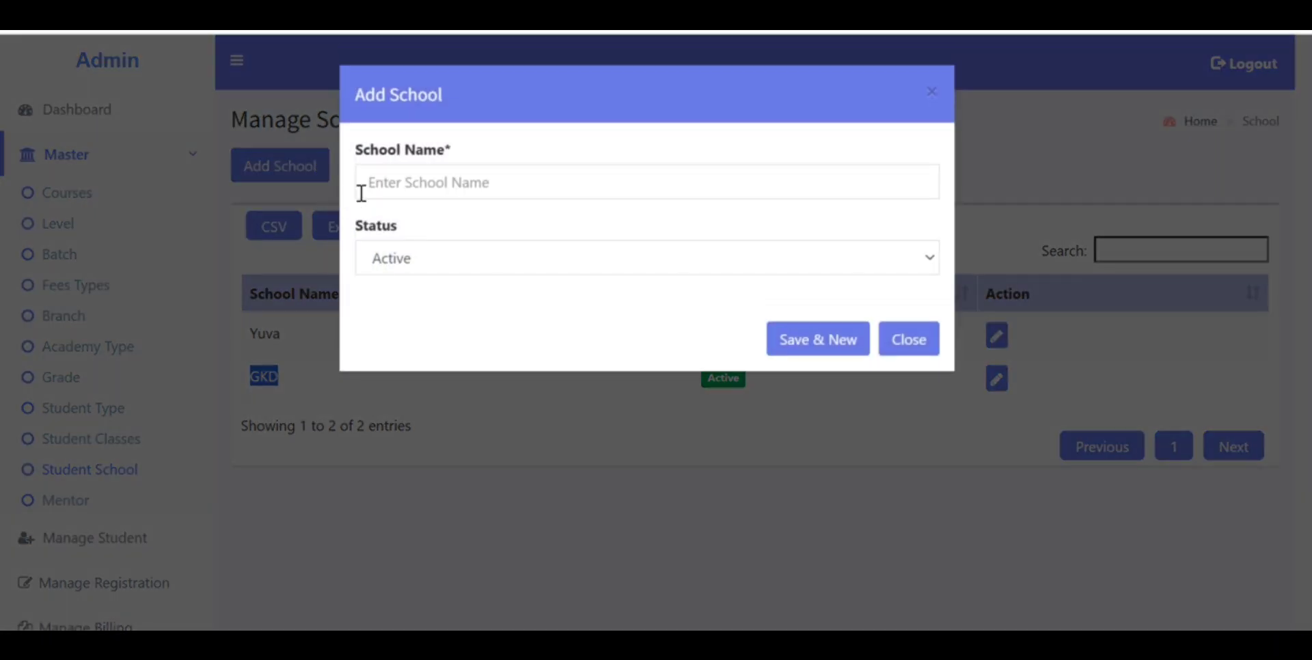
click(389, 181)
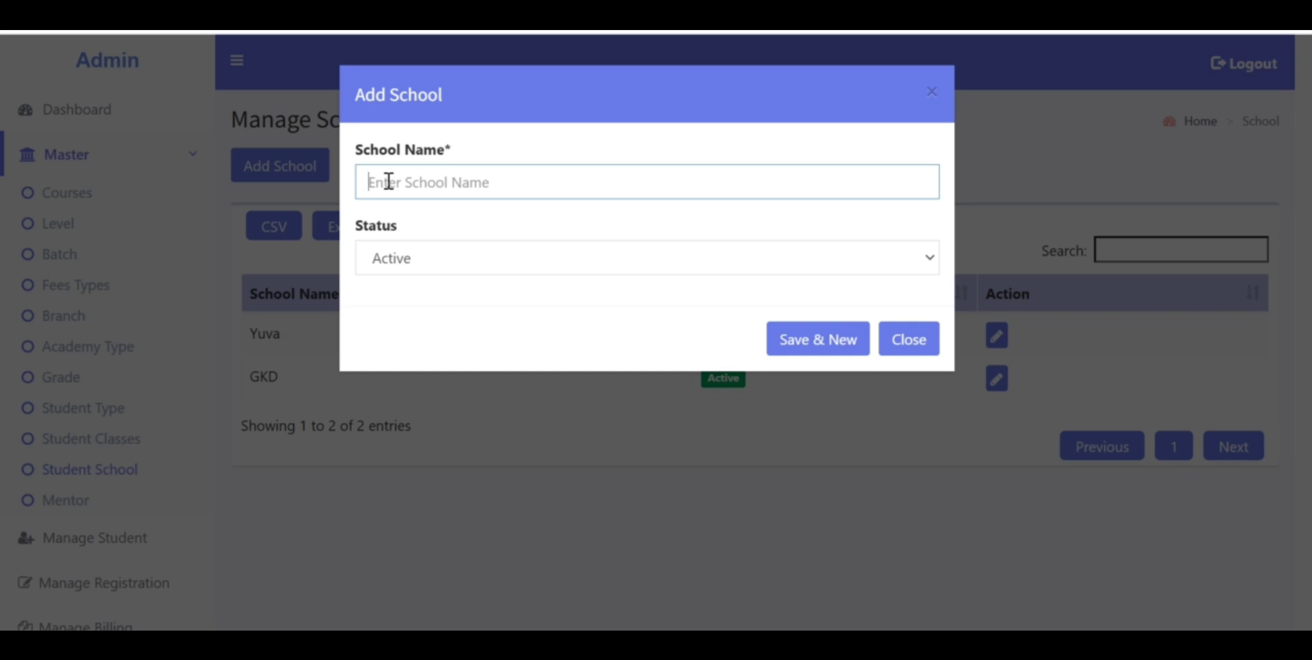
click(392, 272)
click(409, 266)
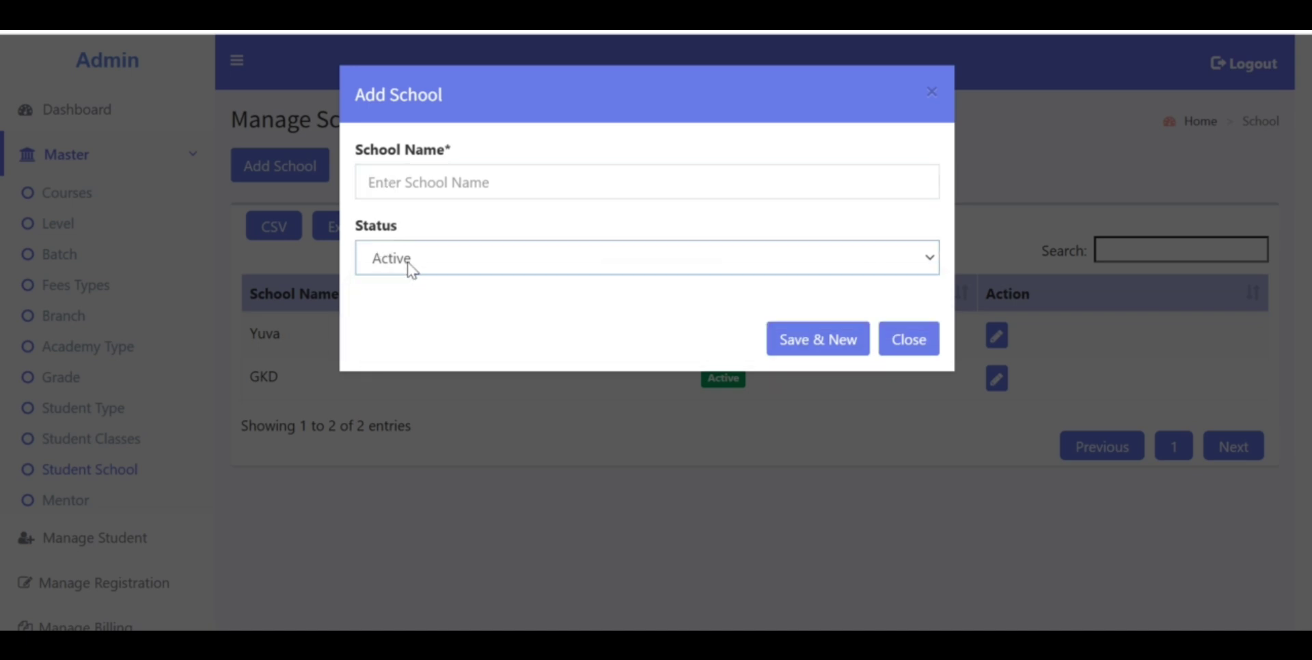
click(932, 349)
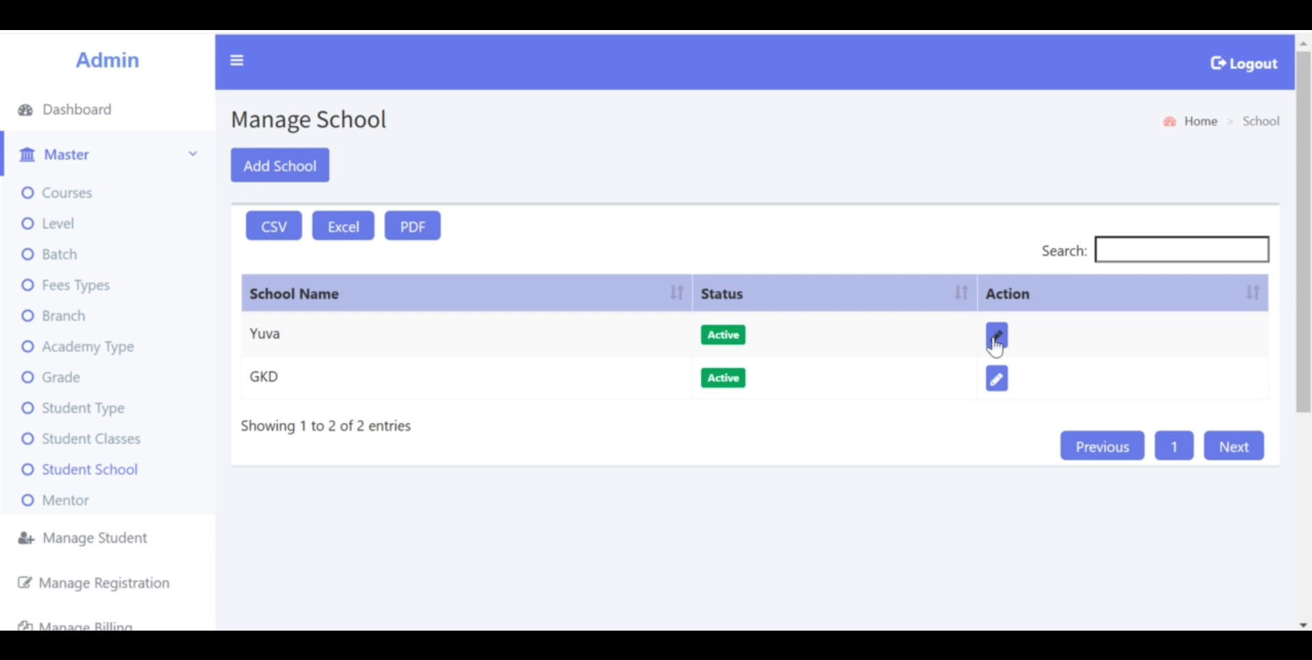
scroll(69, 481, down, 3)
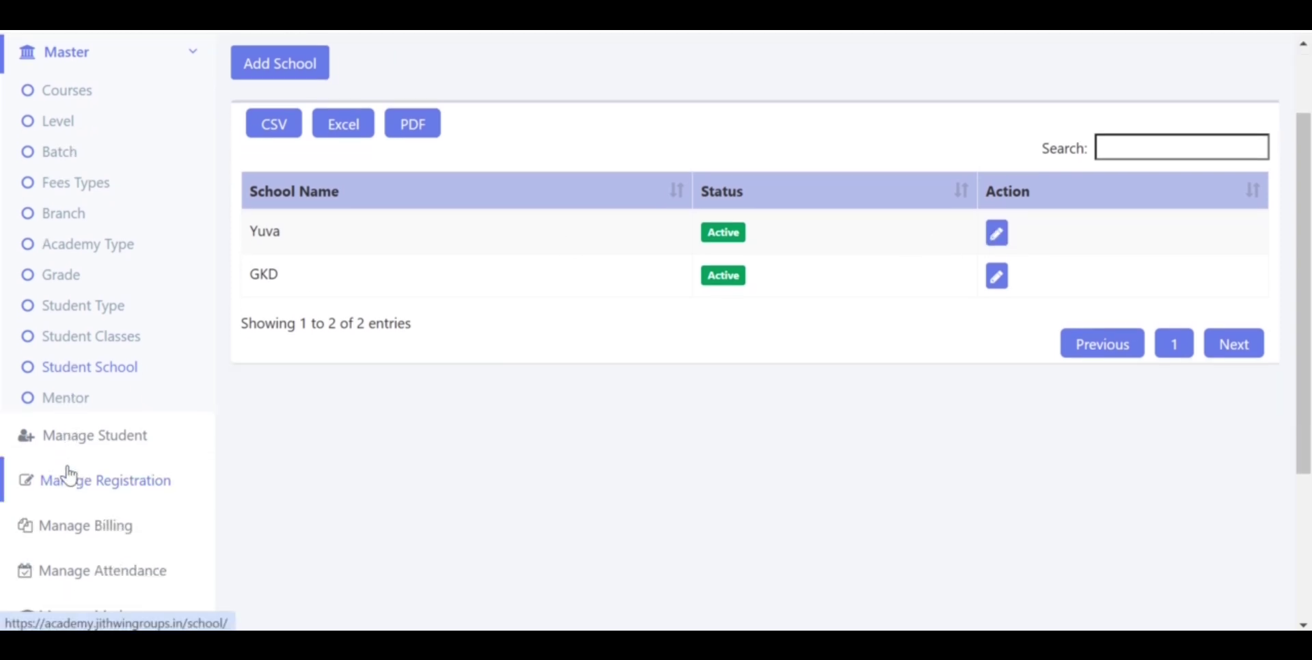
Step: Open the mentor list and try the Add Mentor form's name, address, phone and gender fields
click(57, 404)
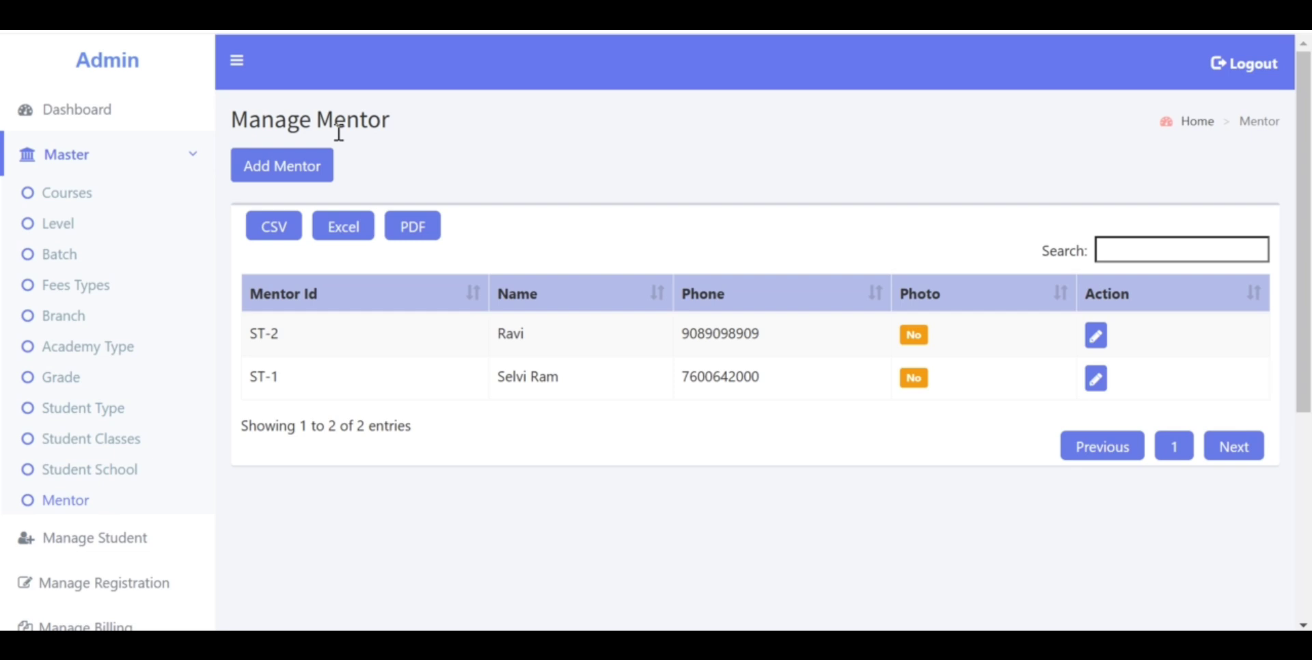
click(302, 177)
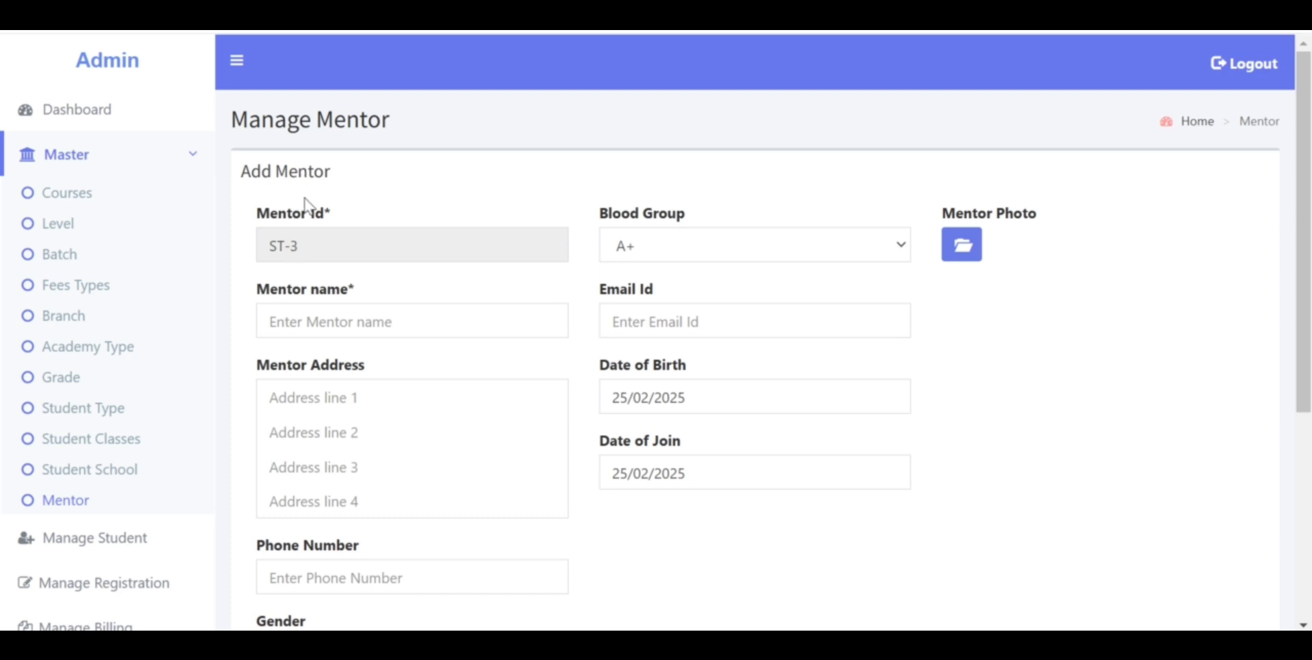
click(300, 325)
click(277, 406)
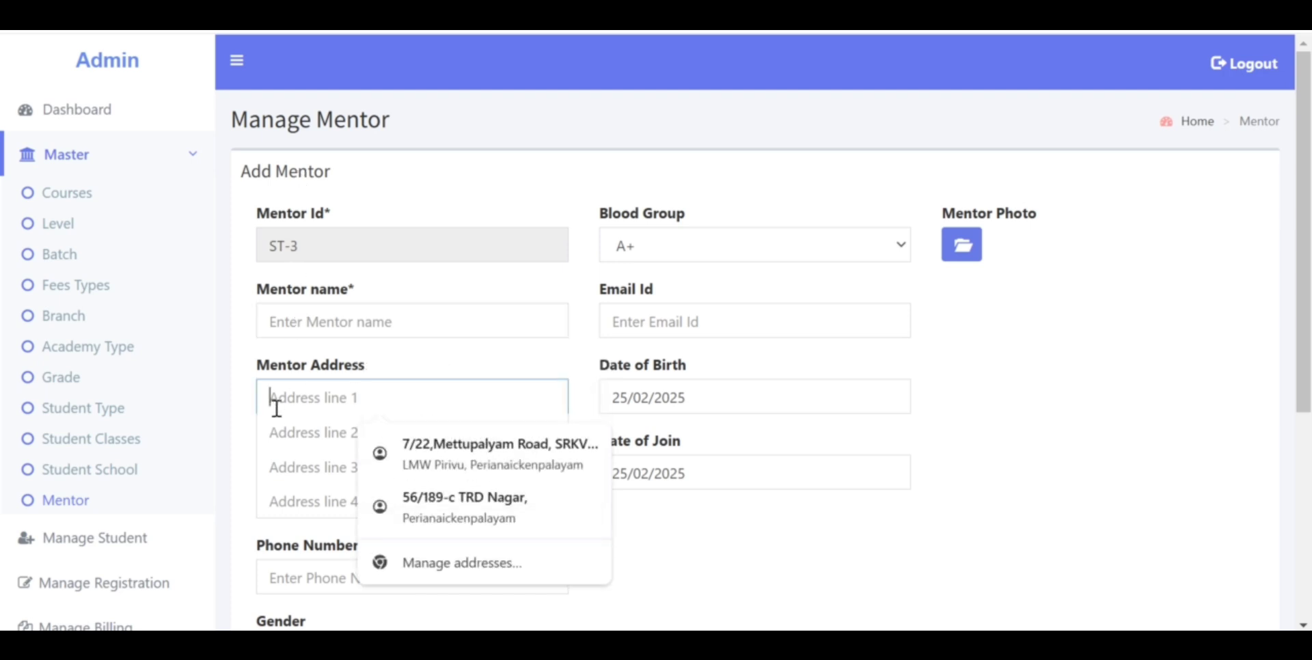
scroll(281, 404, down, 3)
click(340, 380)
click(329, 457)
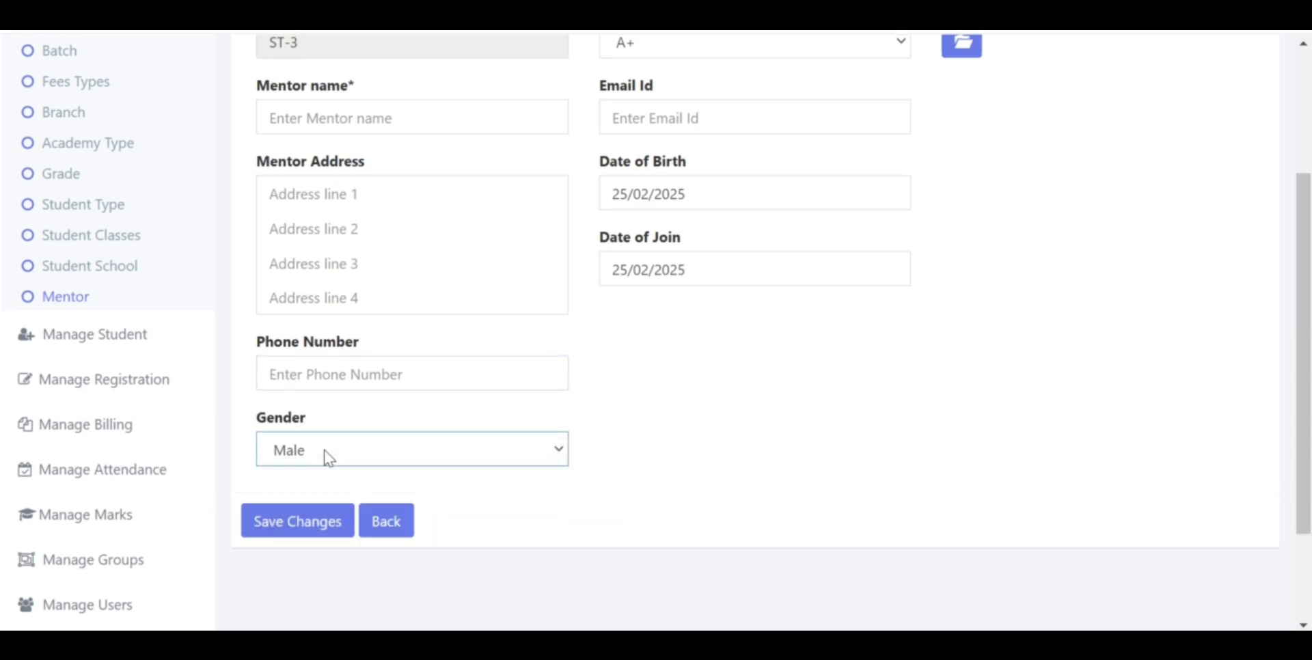
scroll(658, 270, up, 3)
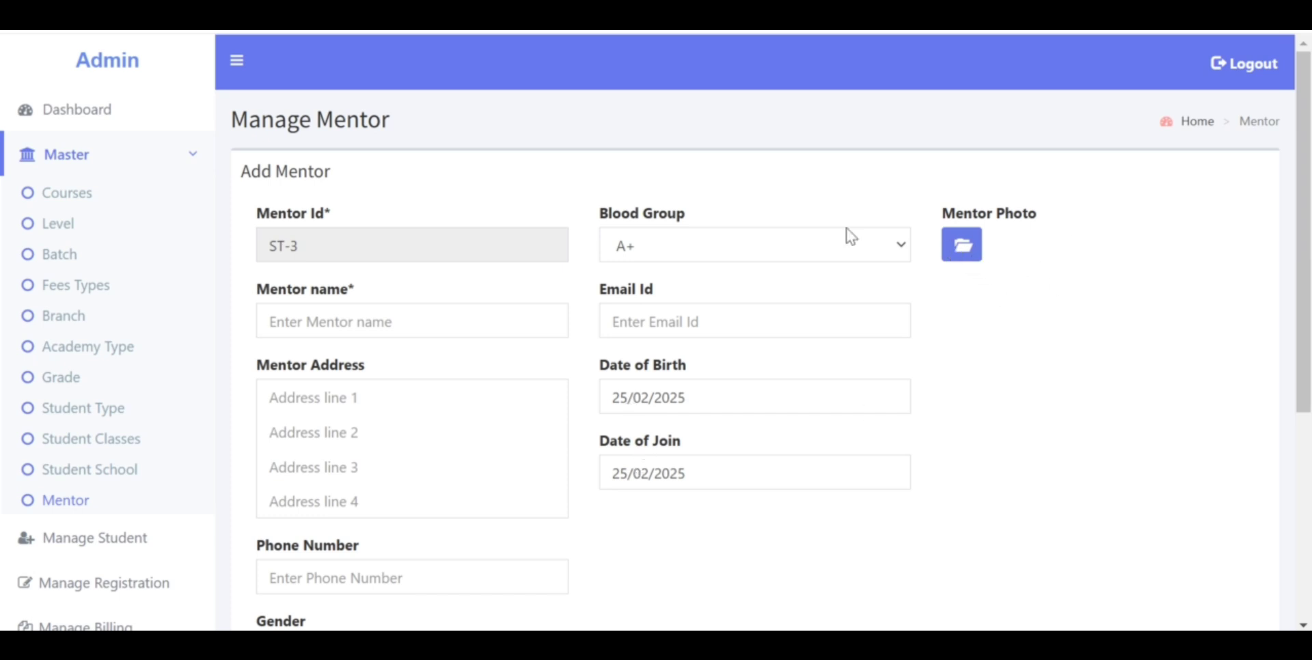
Step: Cancel the mentor photo picker and return to the mentor list without saving
click(971, 252)
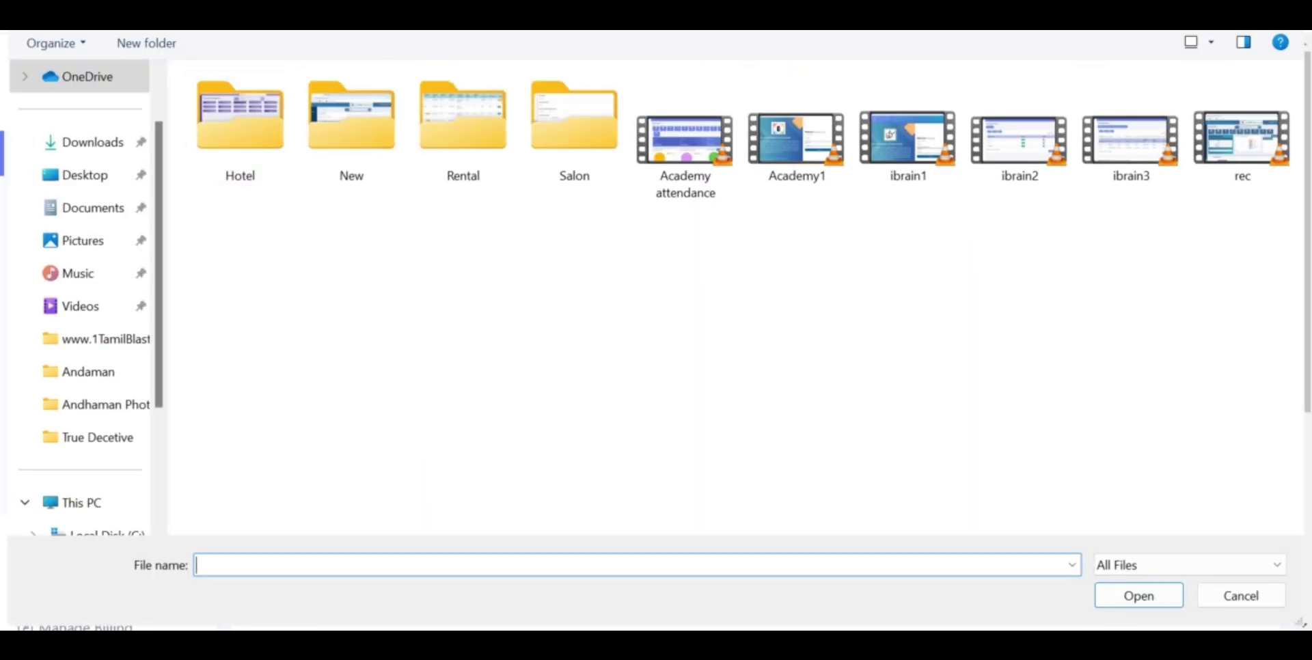
key(Escape)
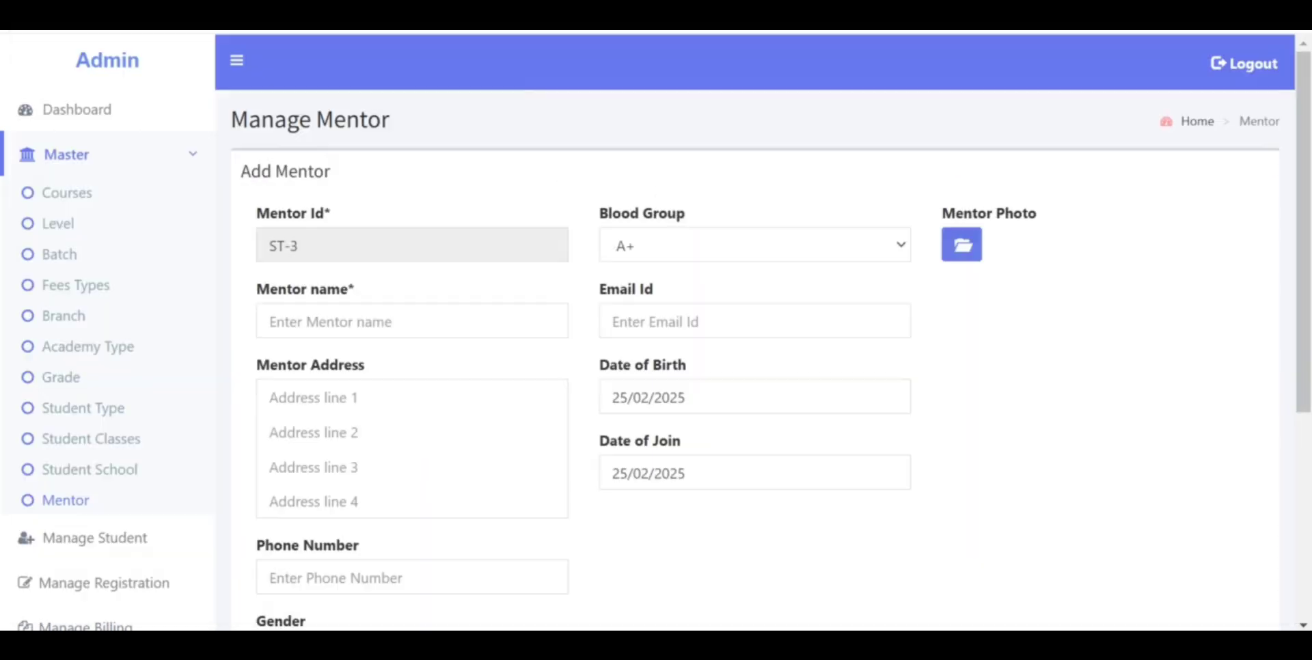
scroll(498, 422, down, 3)
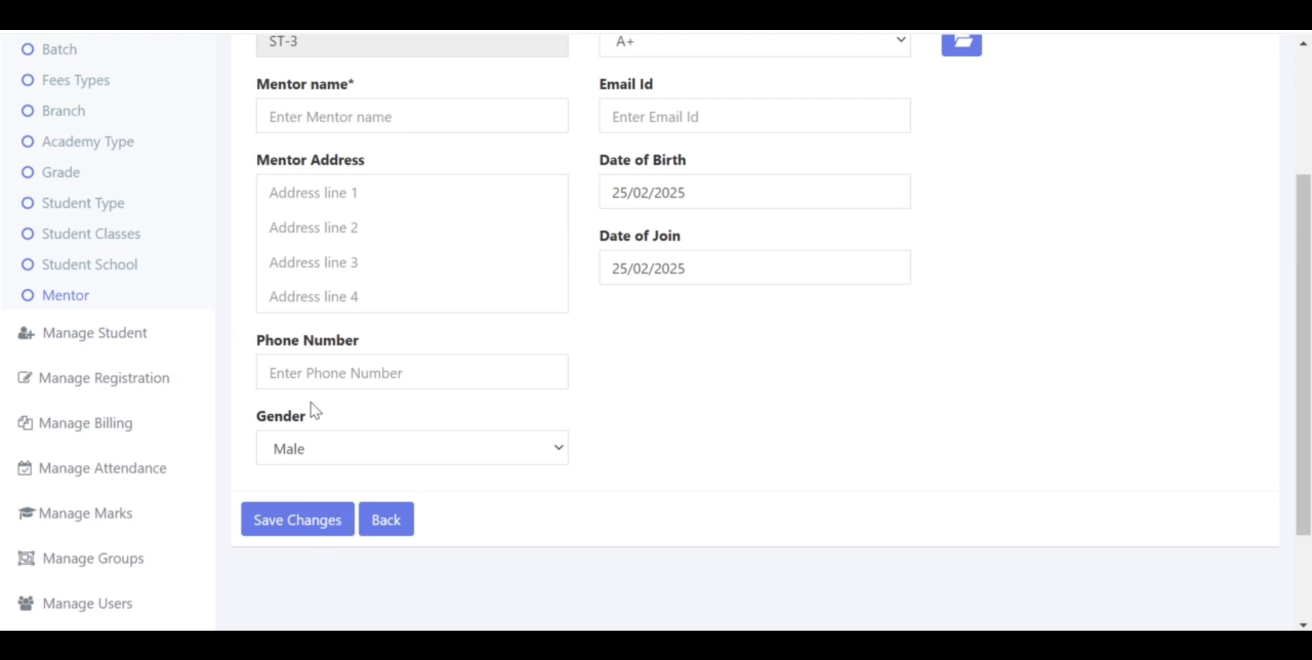
scroll(313, 411, up, 3)
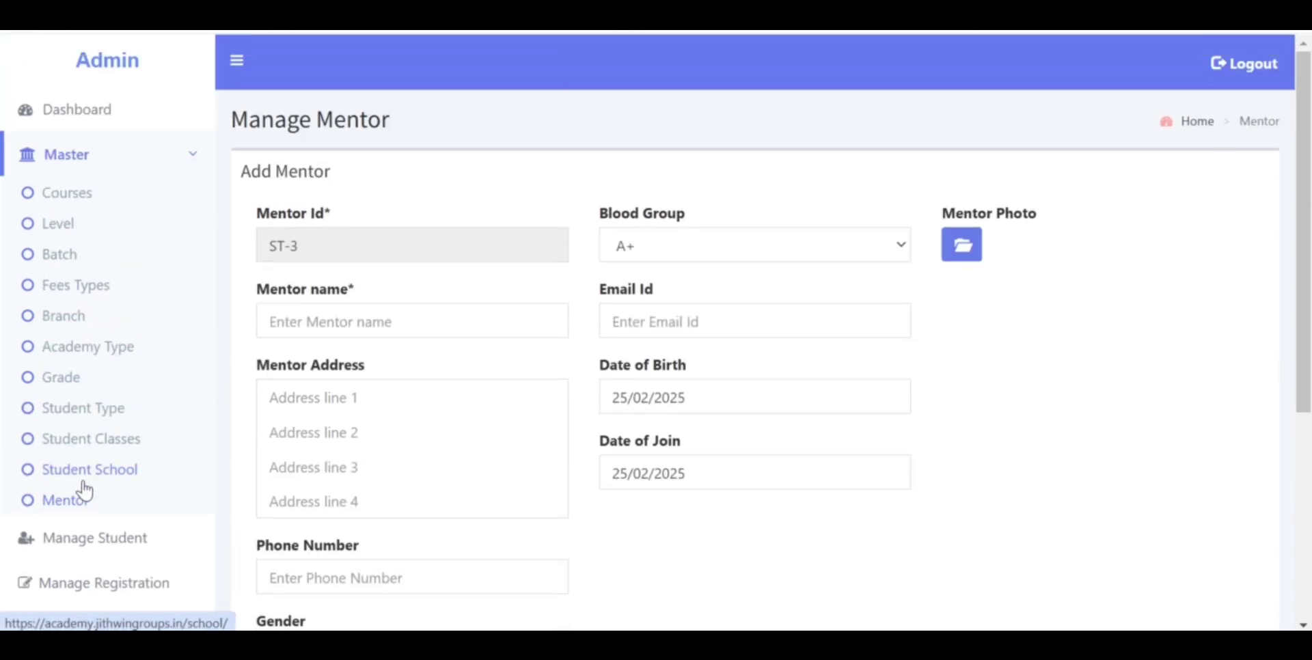
scroll(257, 513, down, 5)
click(400, 430)
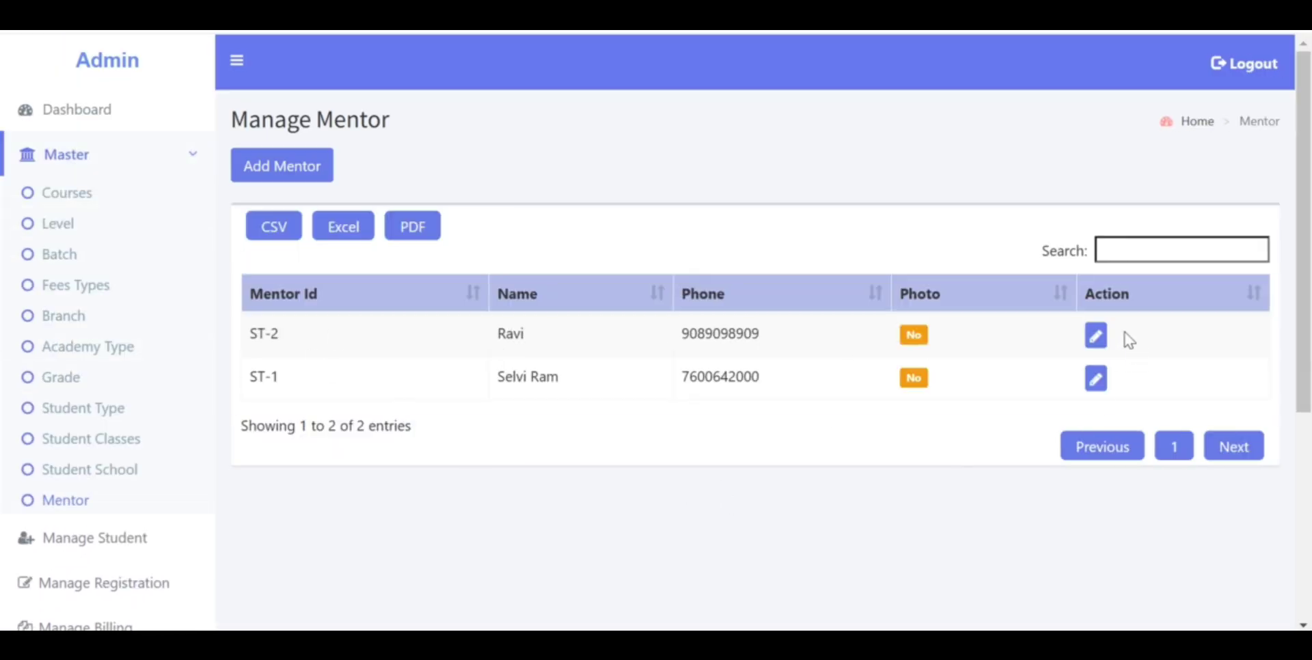
Step: Open mentor ST-2 for editing and go back to the list unchanged
click(1100, 342)
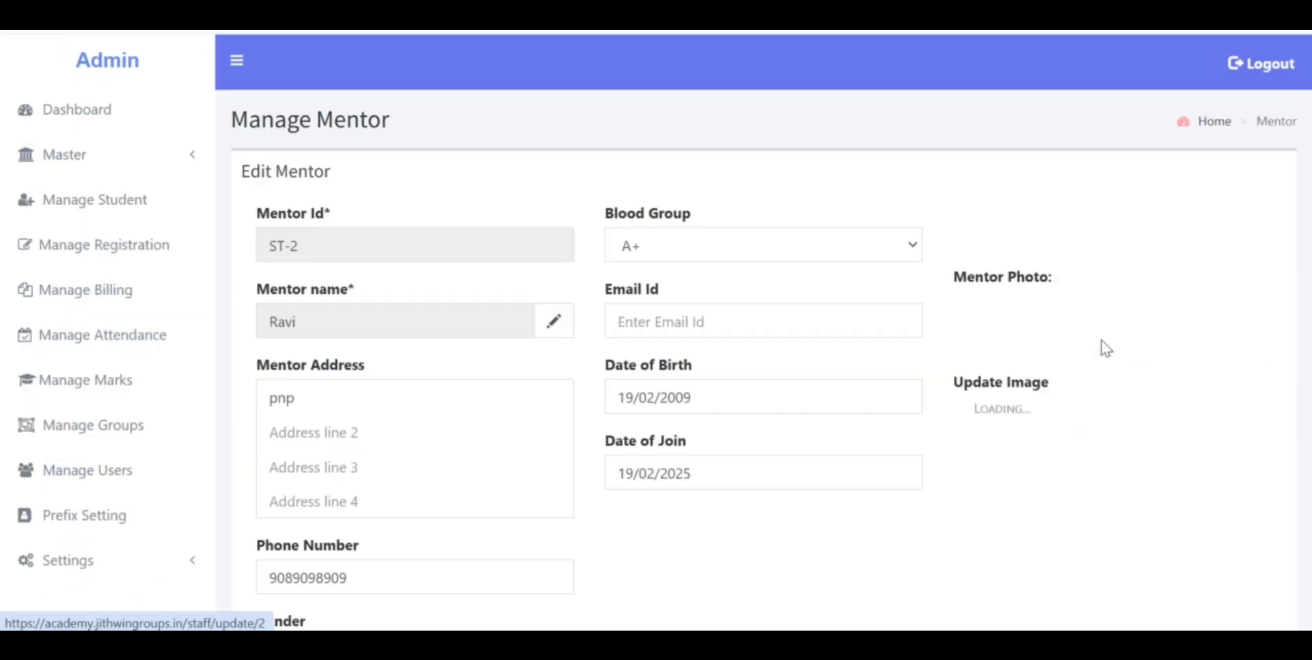
scroll(399, 420, down, 3)
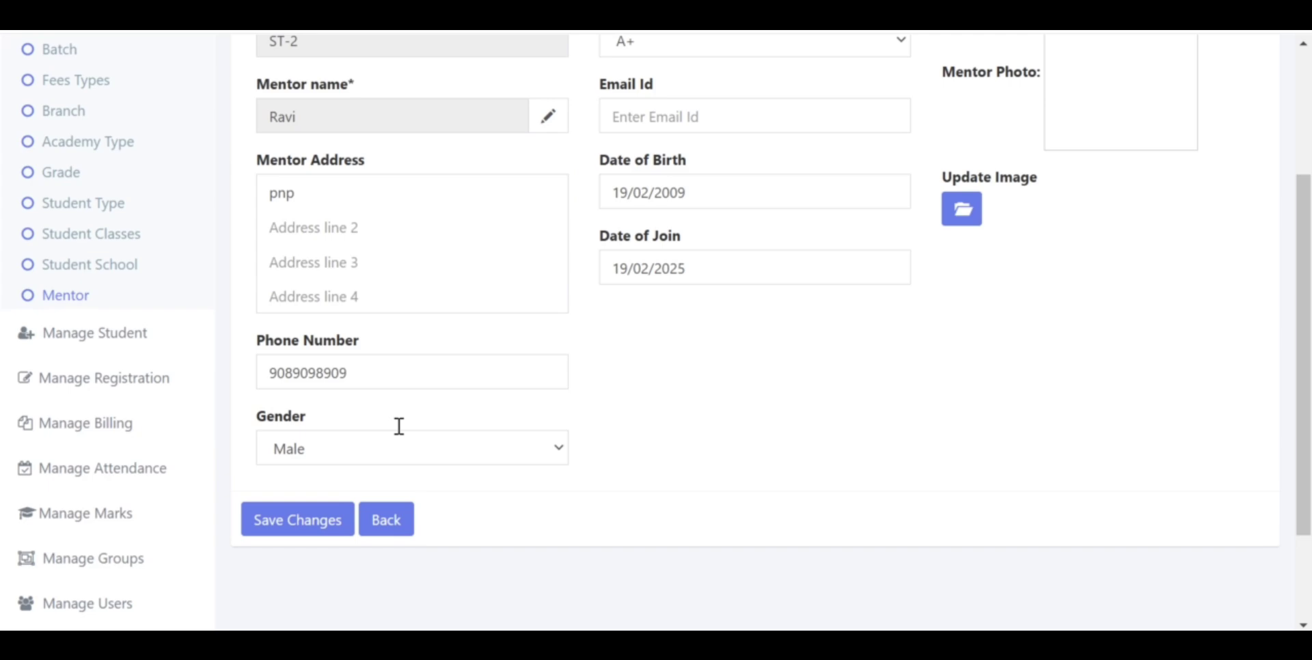
click(405, 530)
scroll(126, 380, down, 3)
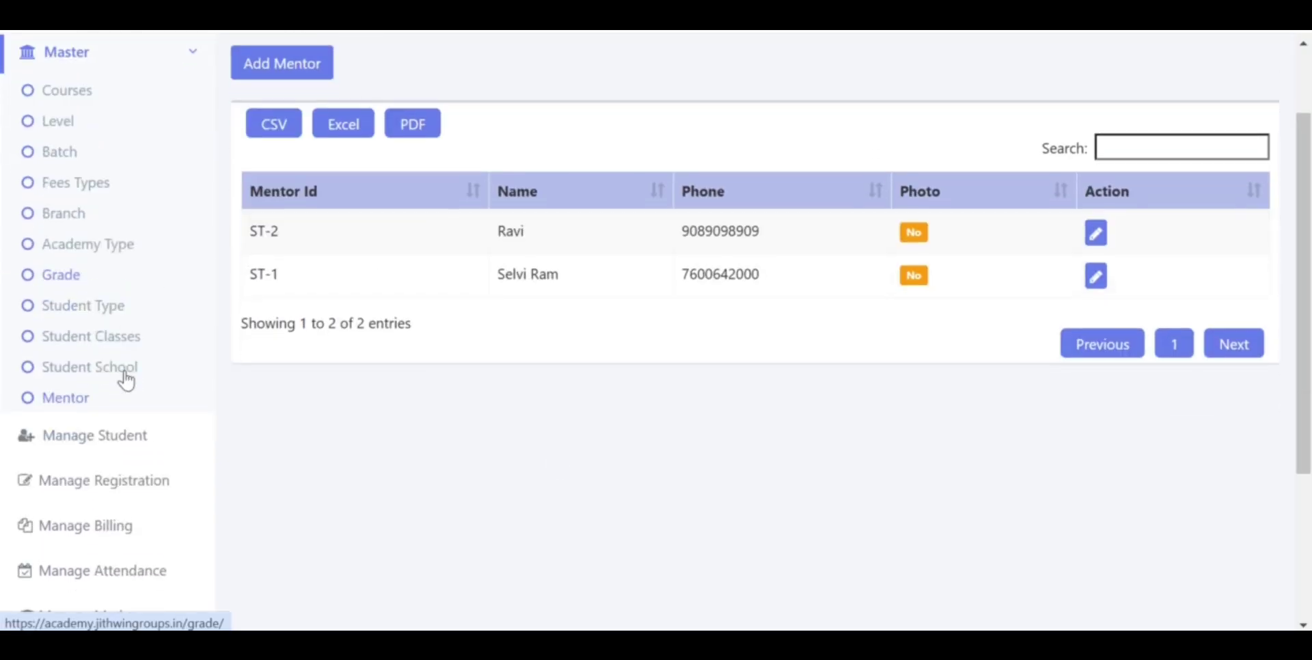
Step: Open the student list and try the Add Student name, father name and address fields
click(72, 354)
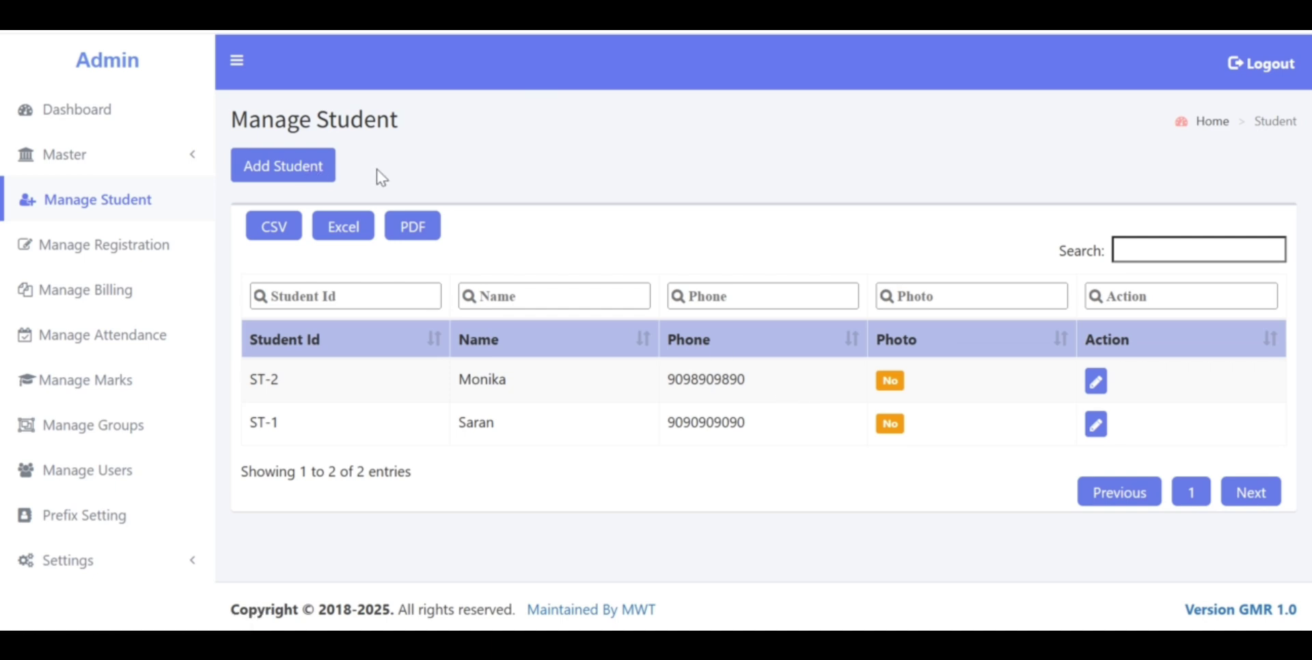
click(266, 176)
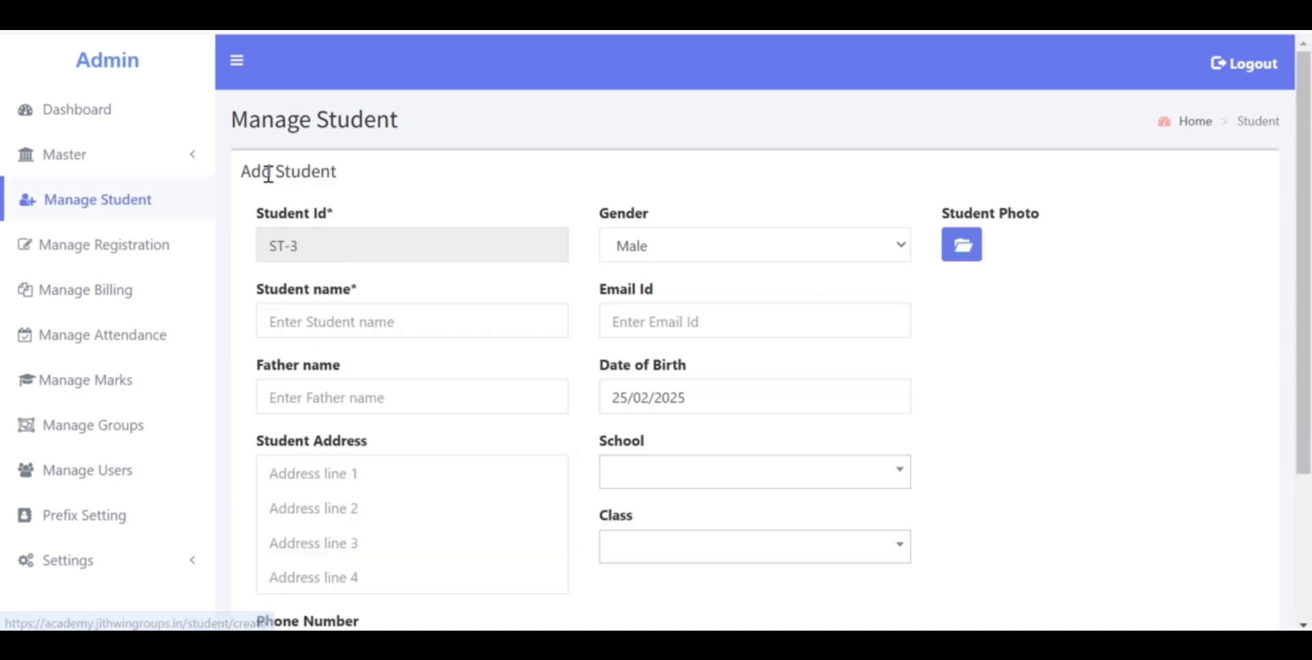
scroll(331, 410, down, 2)
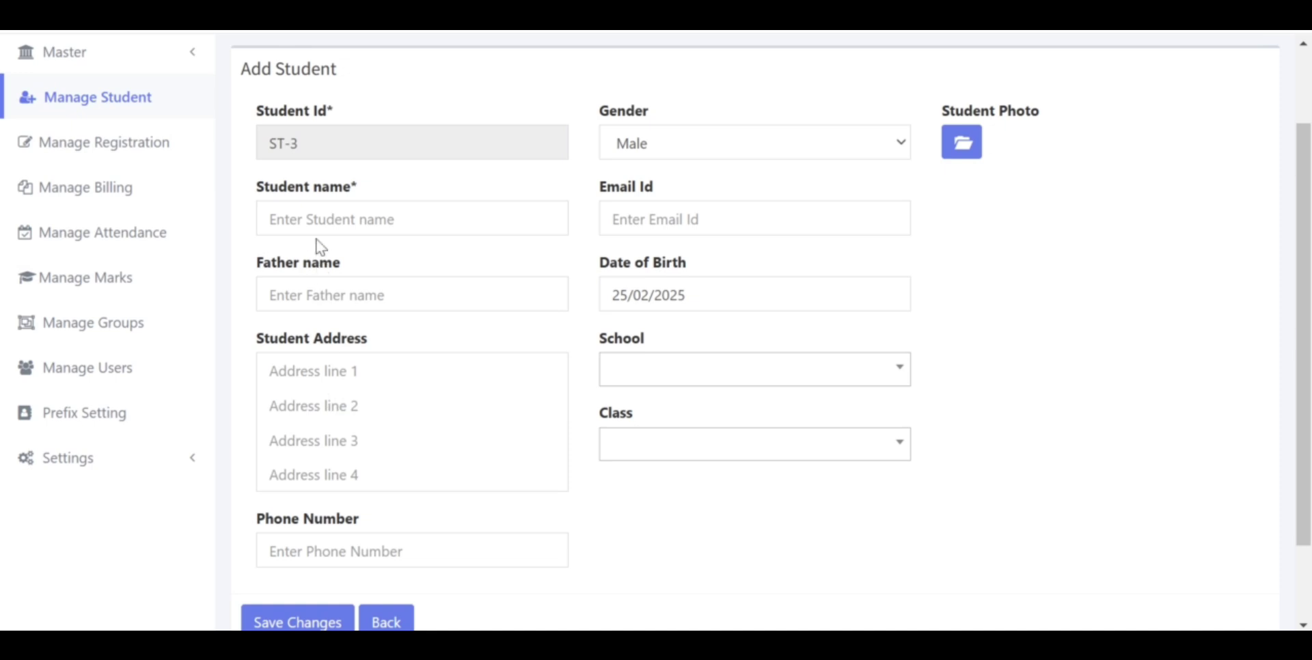
click(310, 223)
click(305, 292)
click(318, 371)
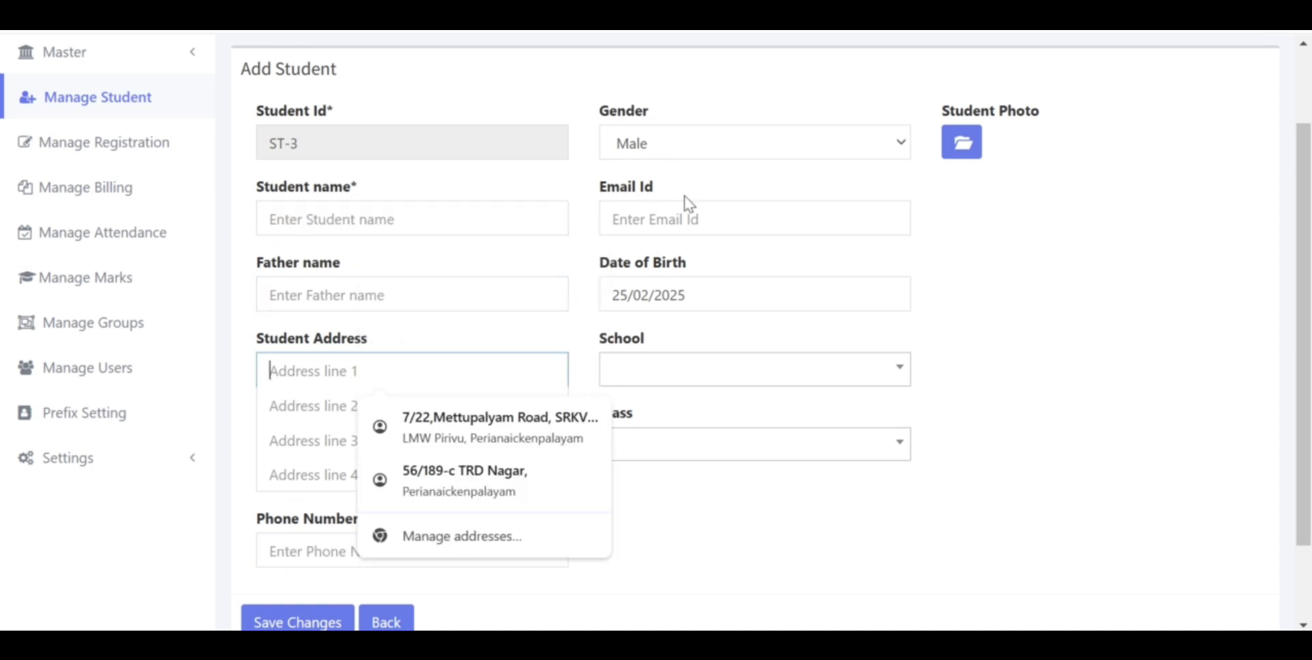
Step: Check the date of birth picker and generated id ST-3, then return to the list unsaved
click(679, 301)
click(936, 362)
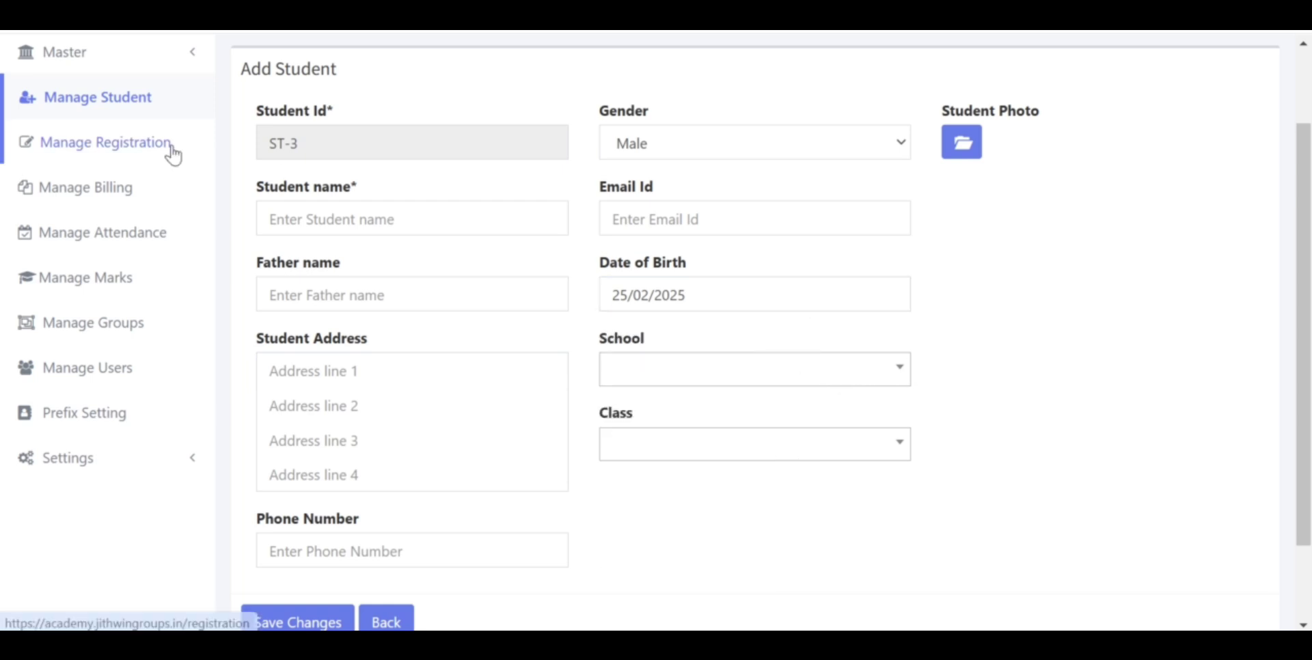
drag(259, 146, 326, 149)
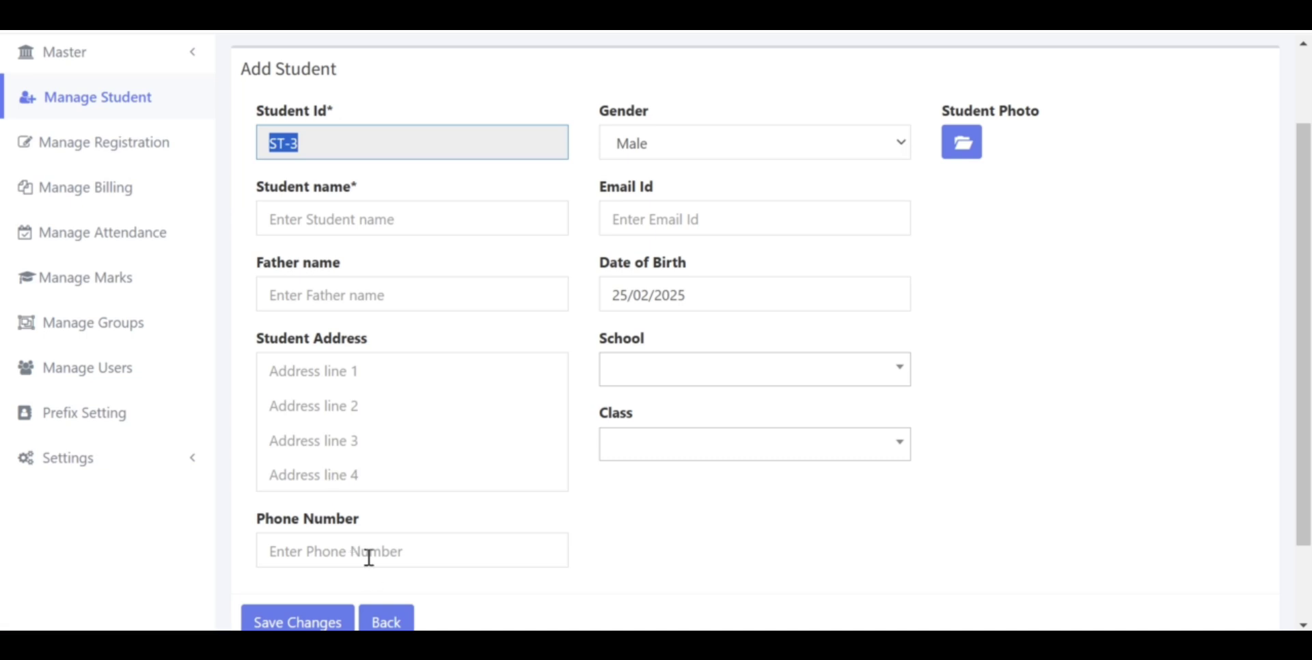
click(386, 619)
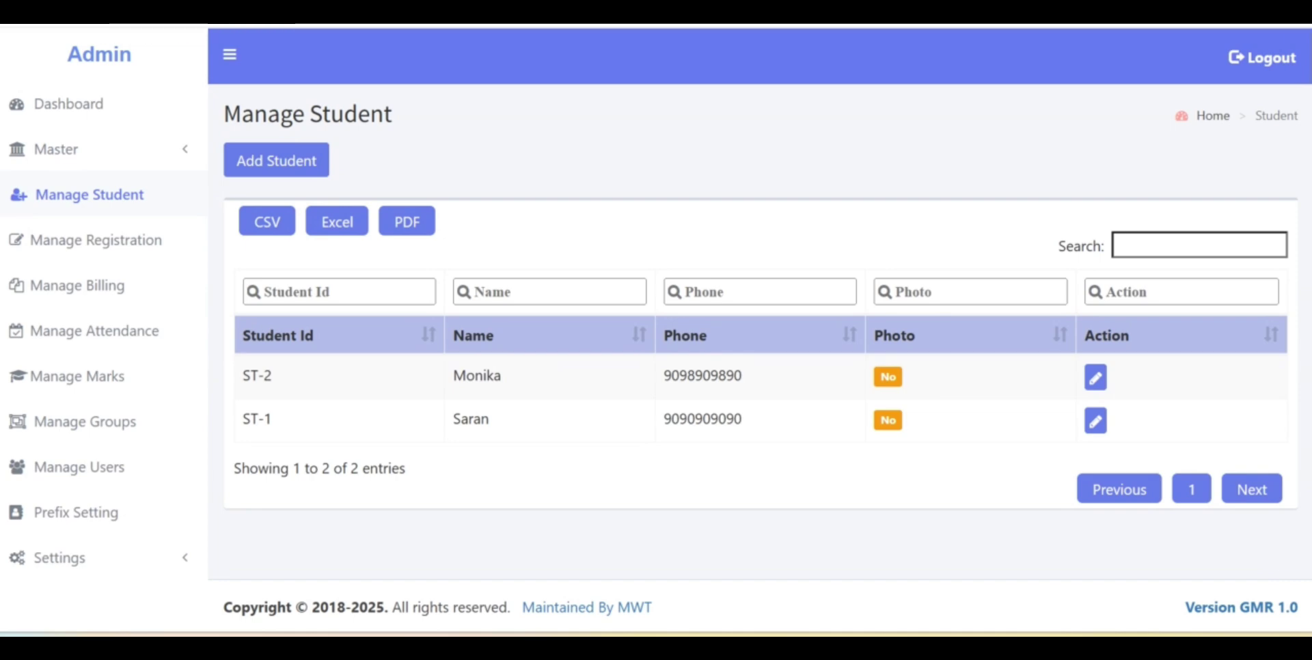
Step: Open Manage Registration and start a new registration, prefilled as IBC-3 dated 25/02/2025
click(112, 241)
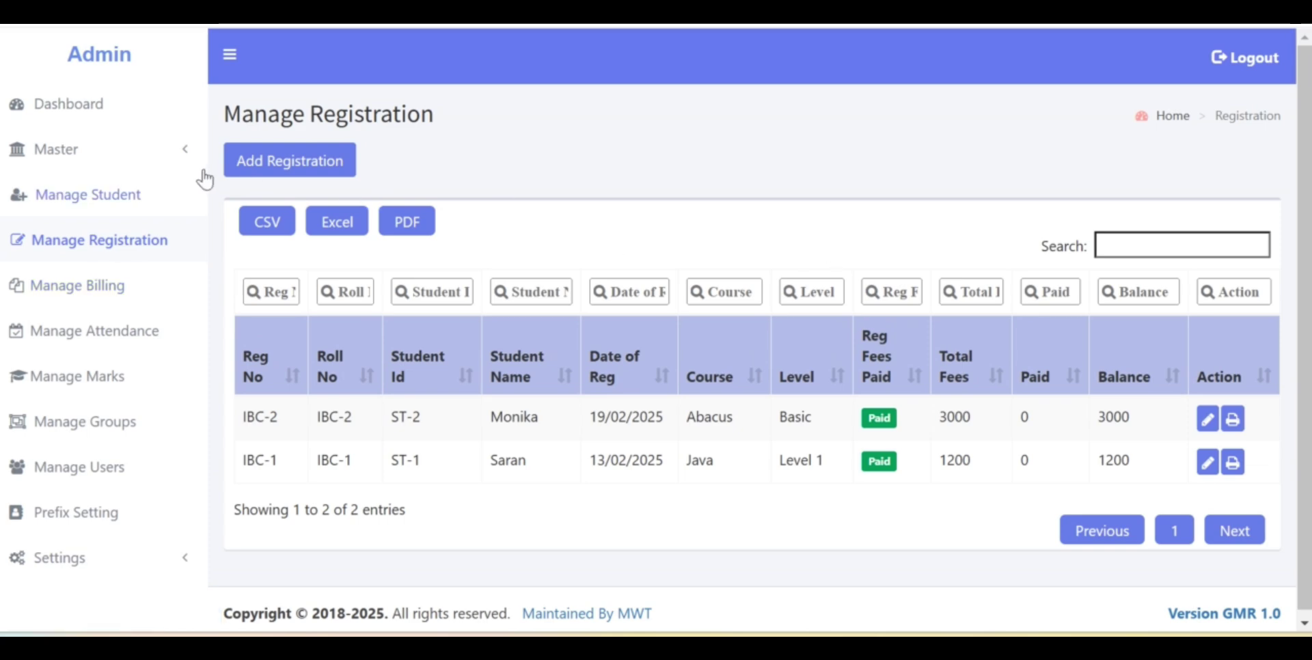
click(258, 159)
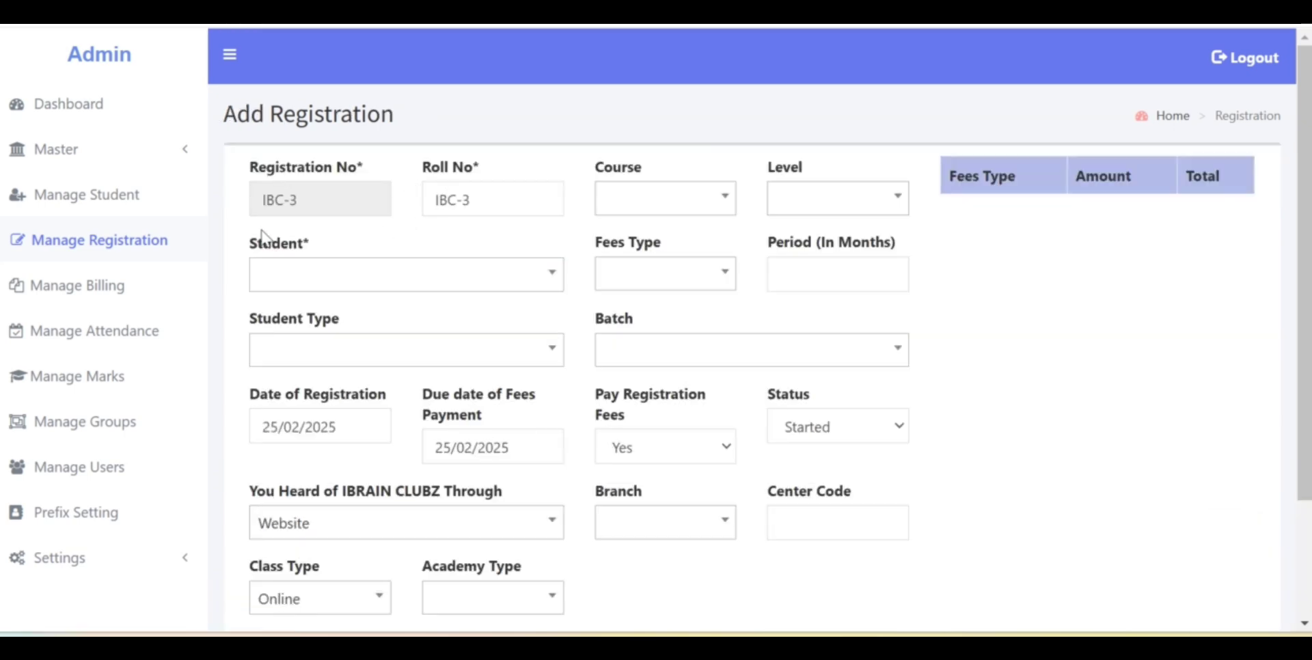
drag(308, 205, 240, 208)
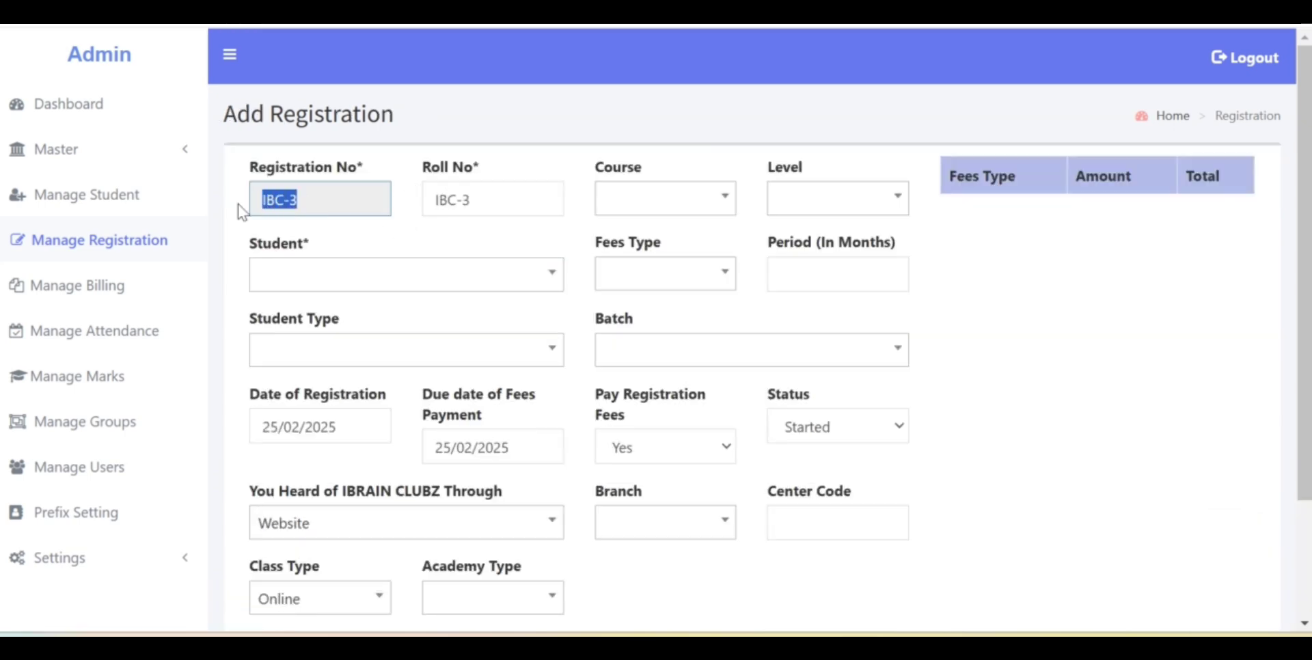
click(471, 202)
drag(471, 202, 430, 203)
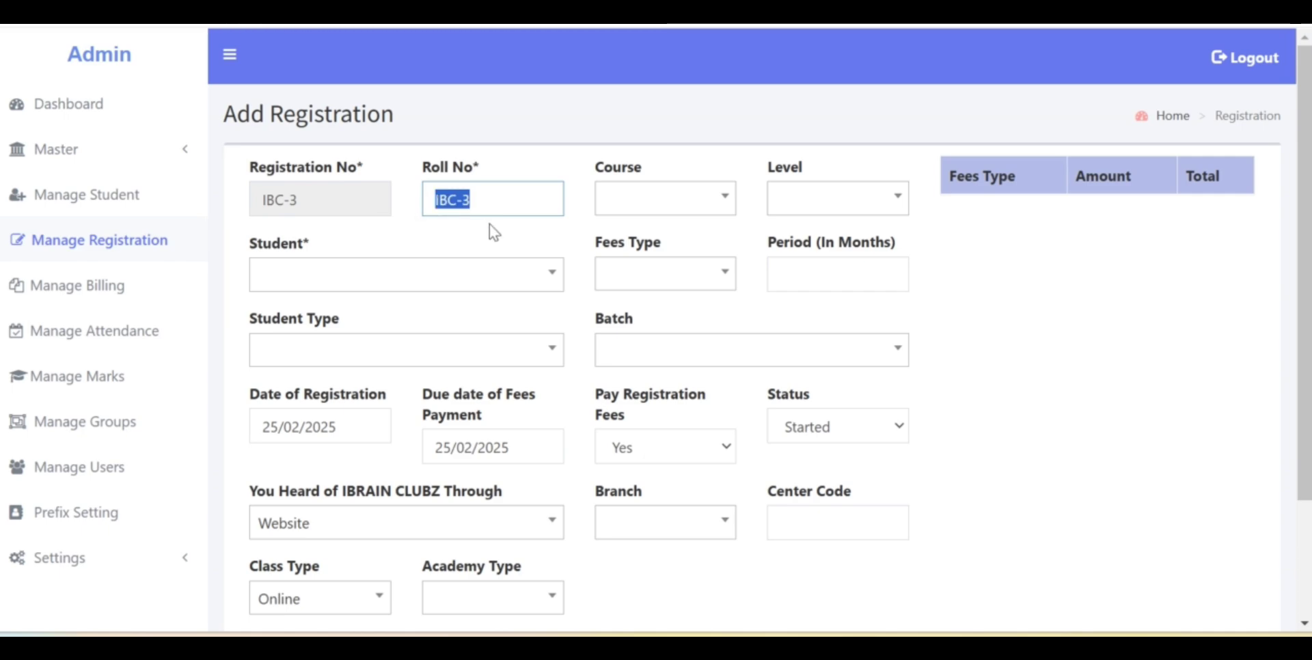
click(408, 282)
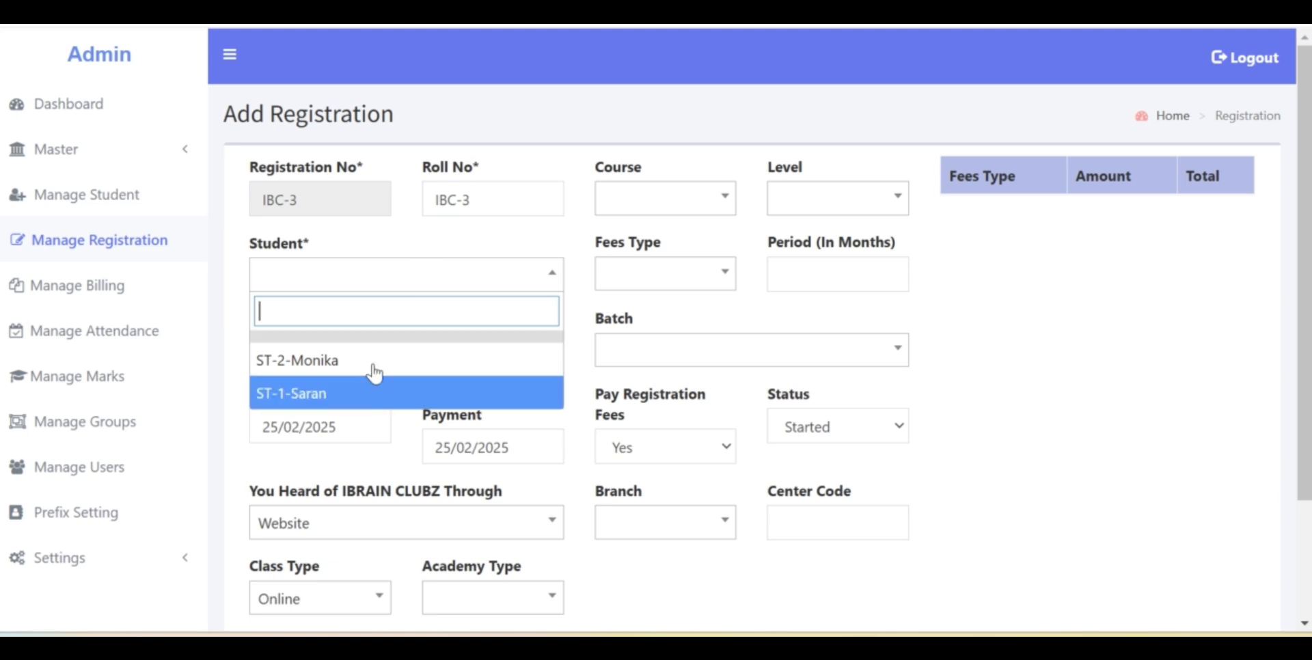
click(239, 337)
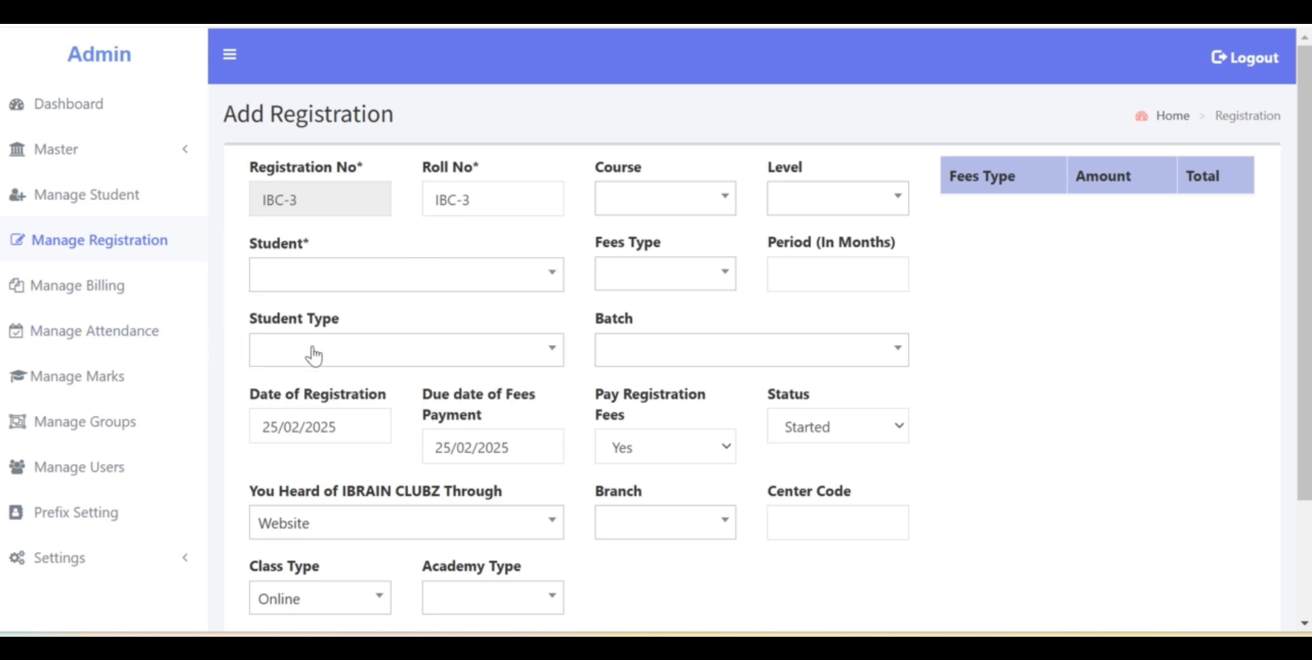
click(312, 349)
click(313, 350)
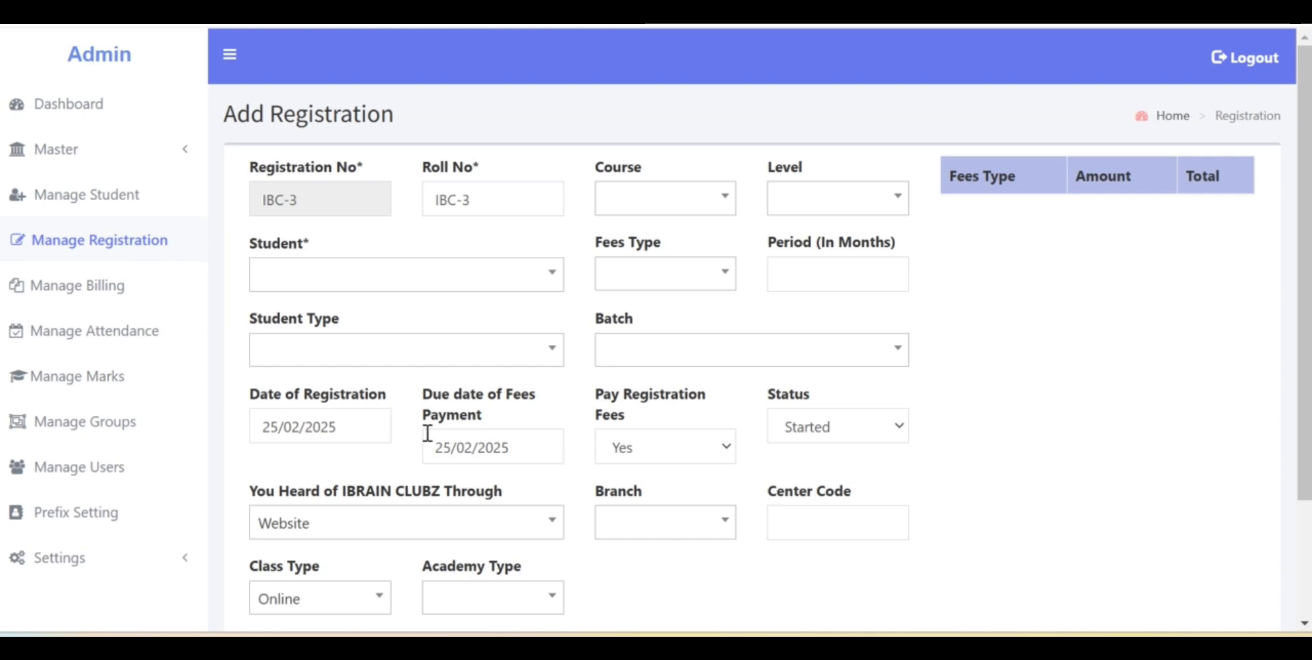
drag(451, 439, 475, 443)
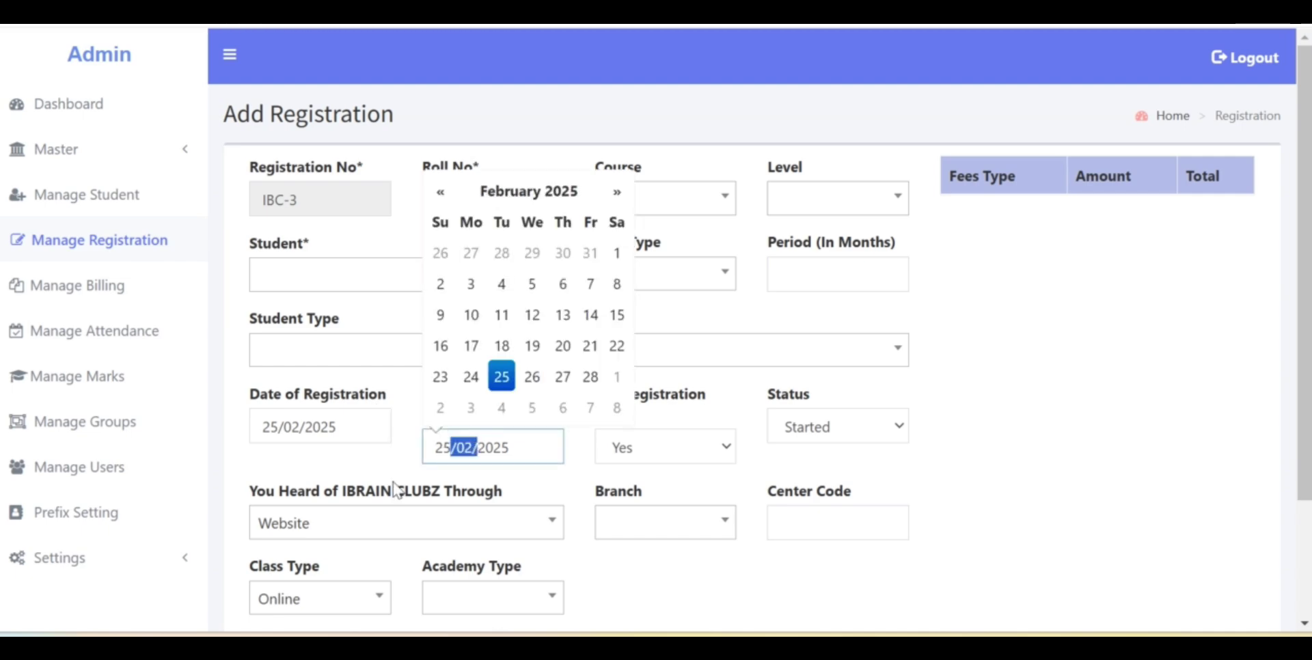
scroll(394, 490, down, 2)
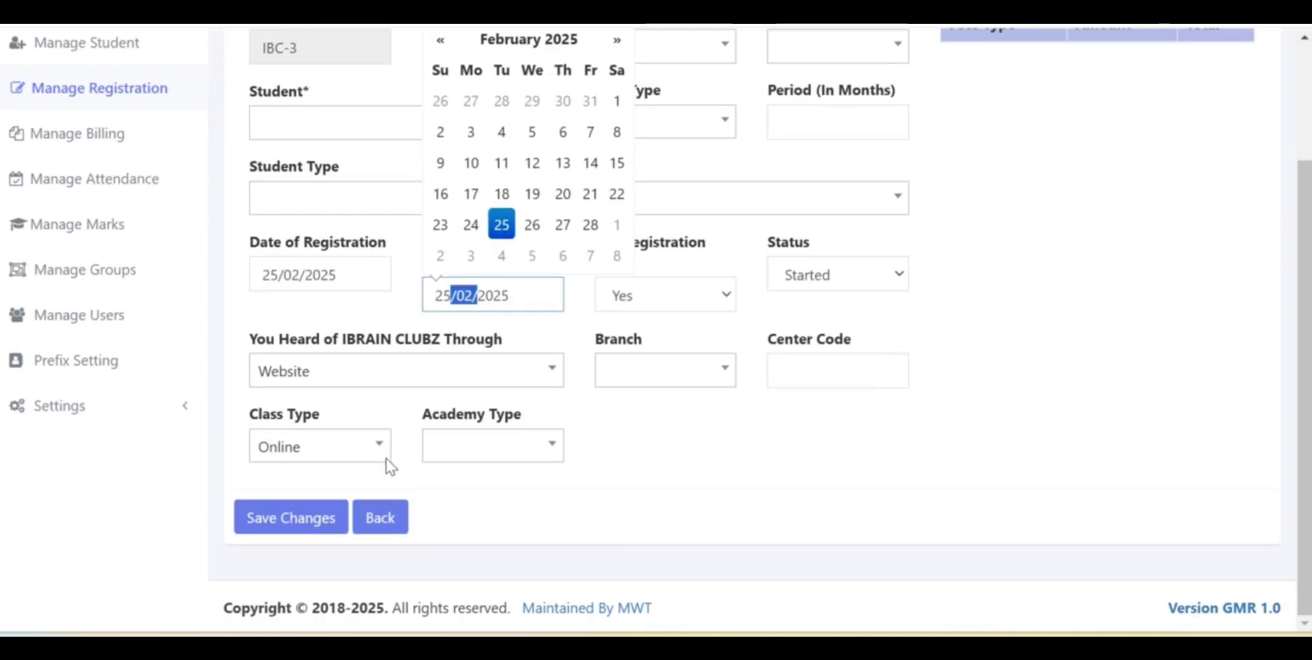
click(337, 388)
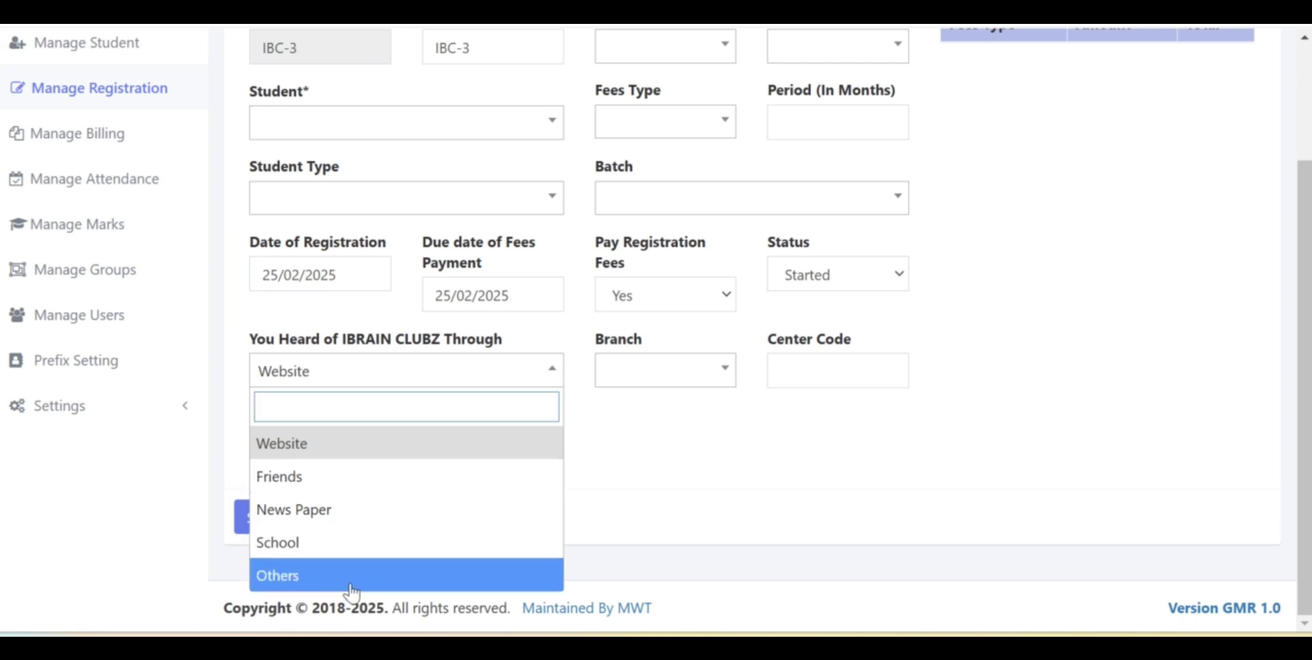
click(626, 468)
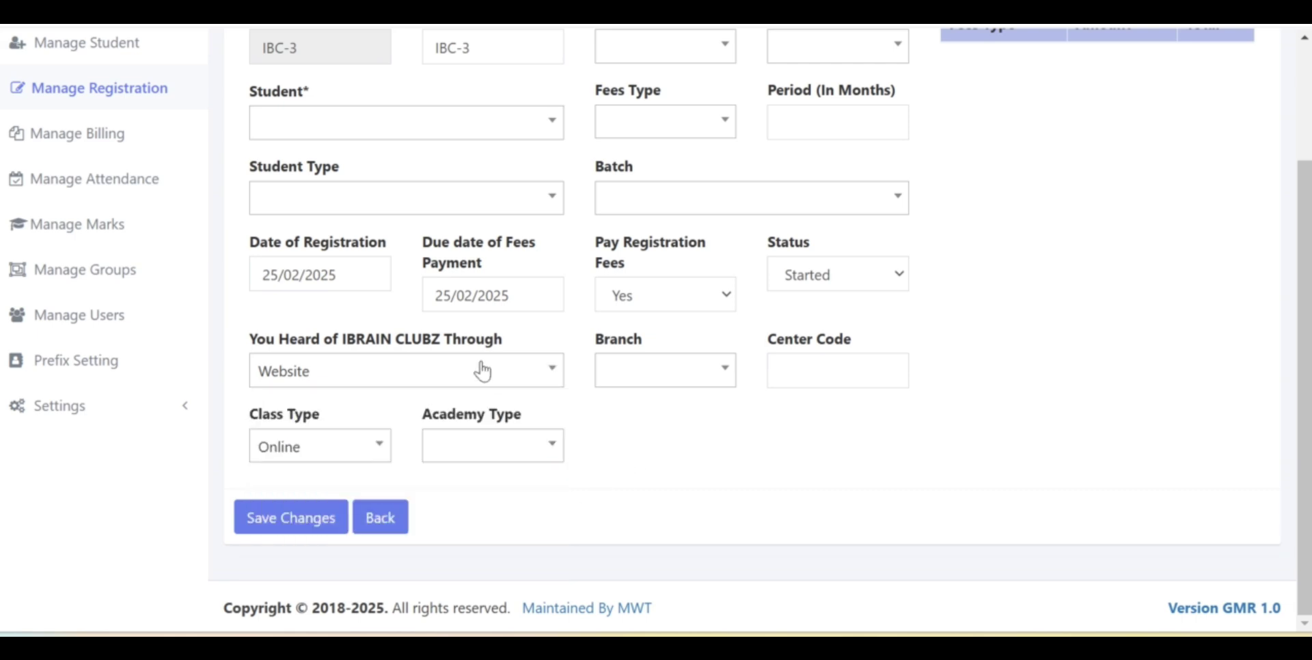
click(313, 461)
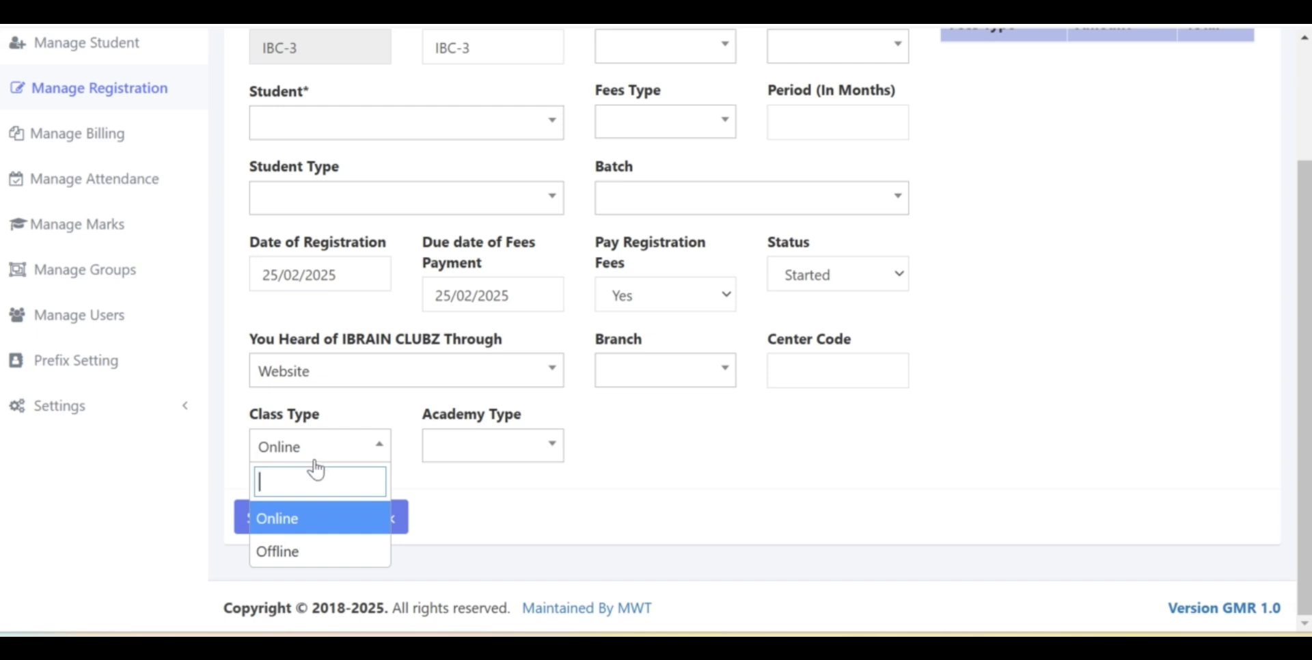
click(481, 461)
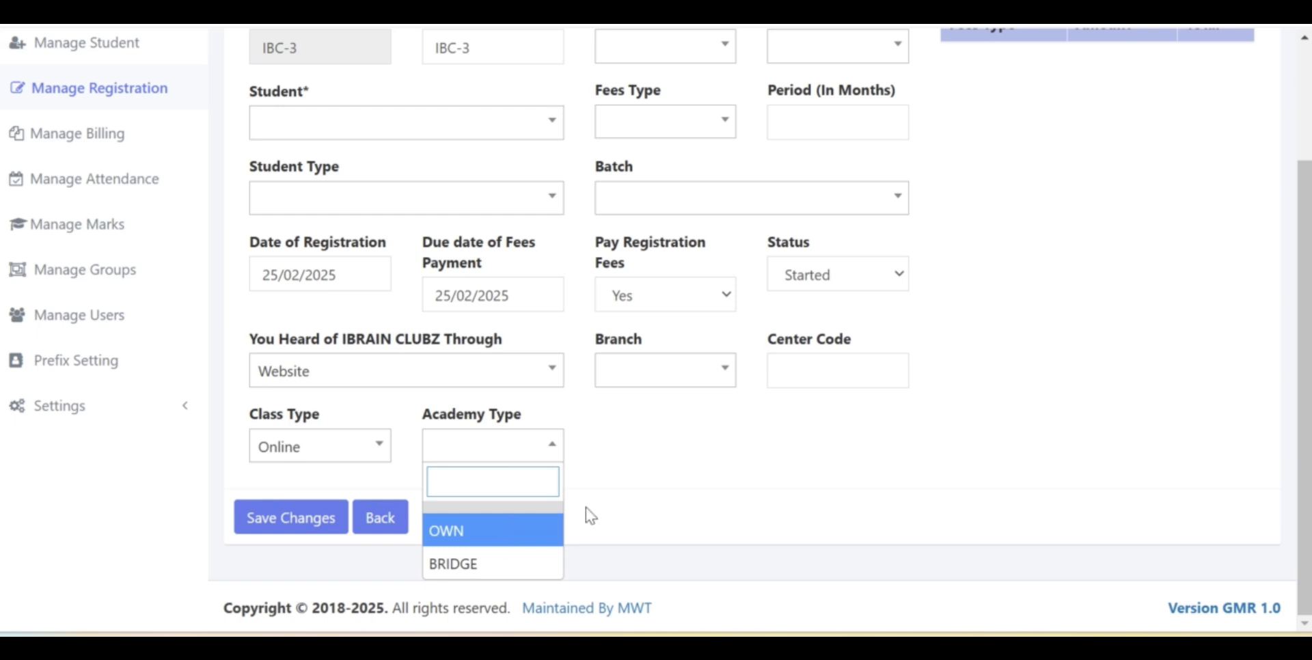
scroll(601, 511, up, 3)
Step: Browse the course, level and fees type lists and set the course to Java
click(651, 210)
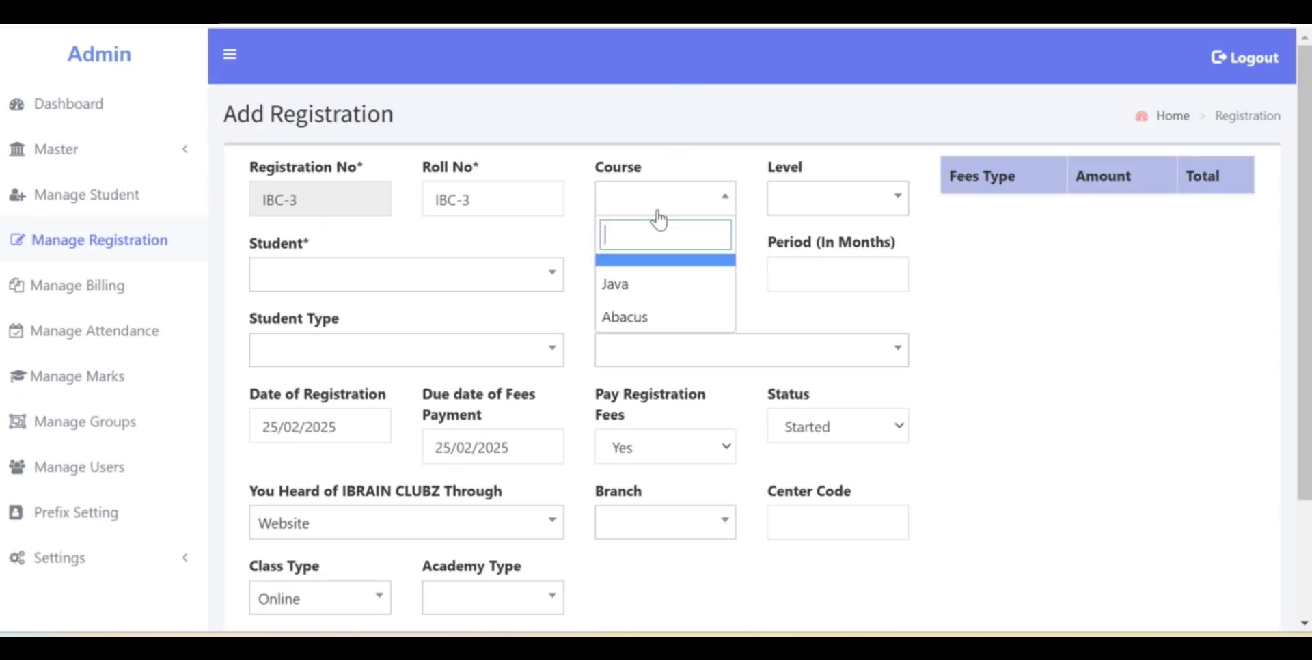
click(822, 207)
click(607, 286)
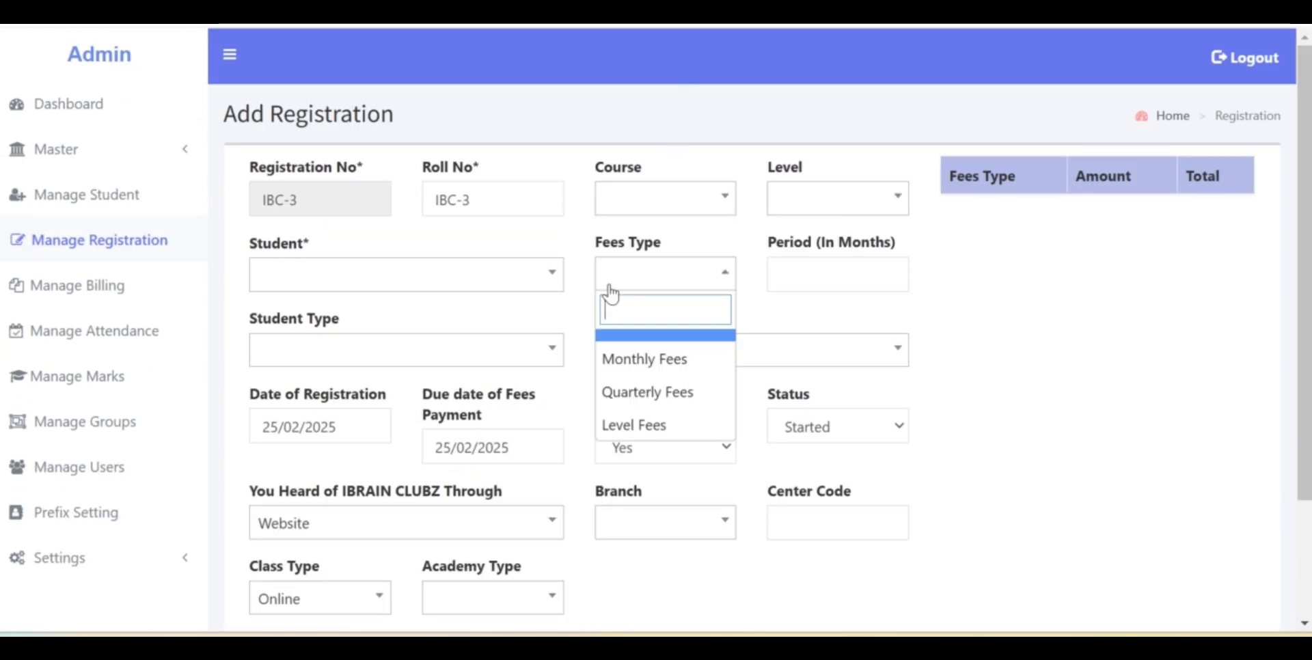
click(658, 199)
click(677, 283)
click(785, 205)
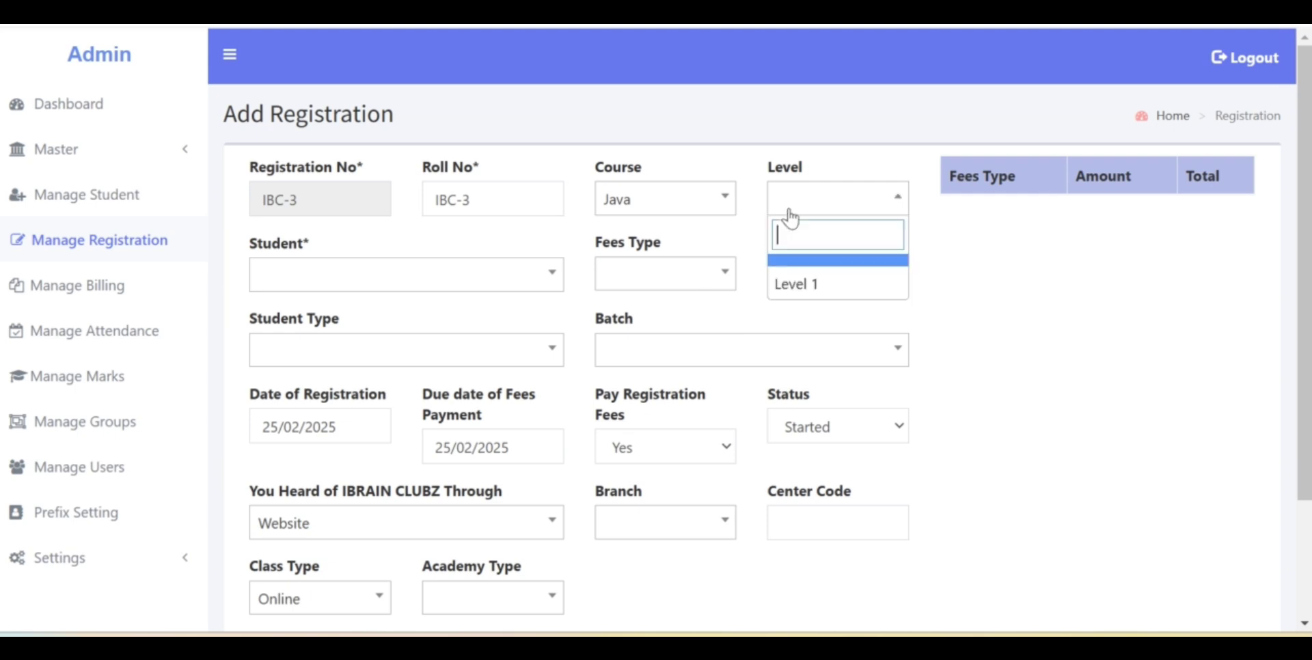
click(636, 273)
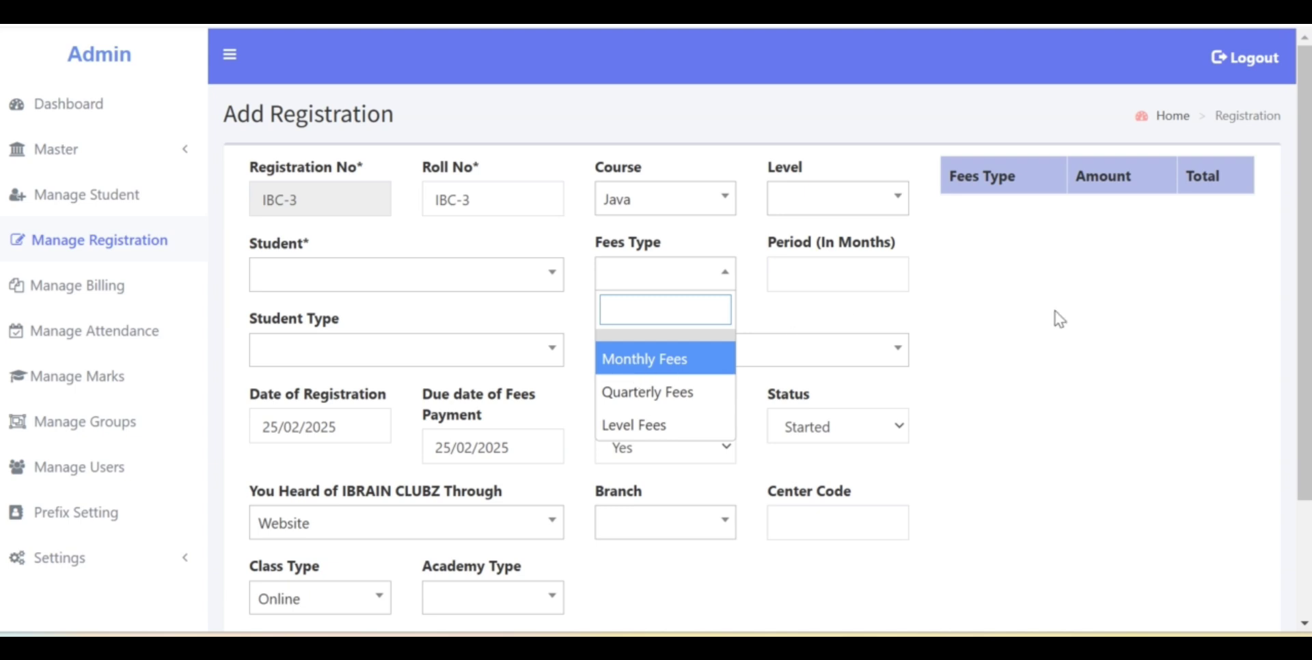
click(939, 299)
Step: Check the period, batch and status fields, keeping the status Started
click(834, 274)
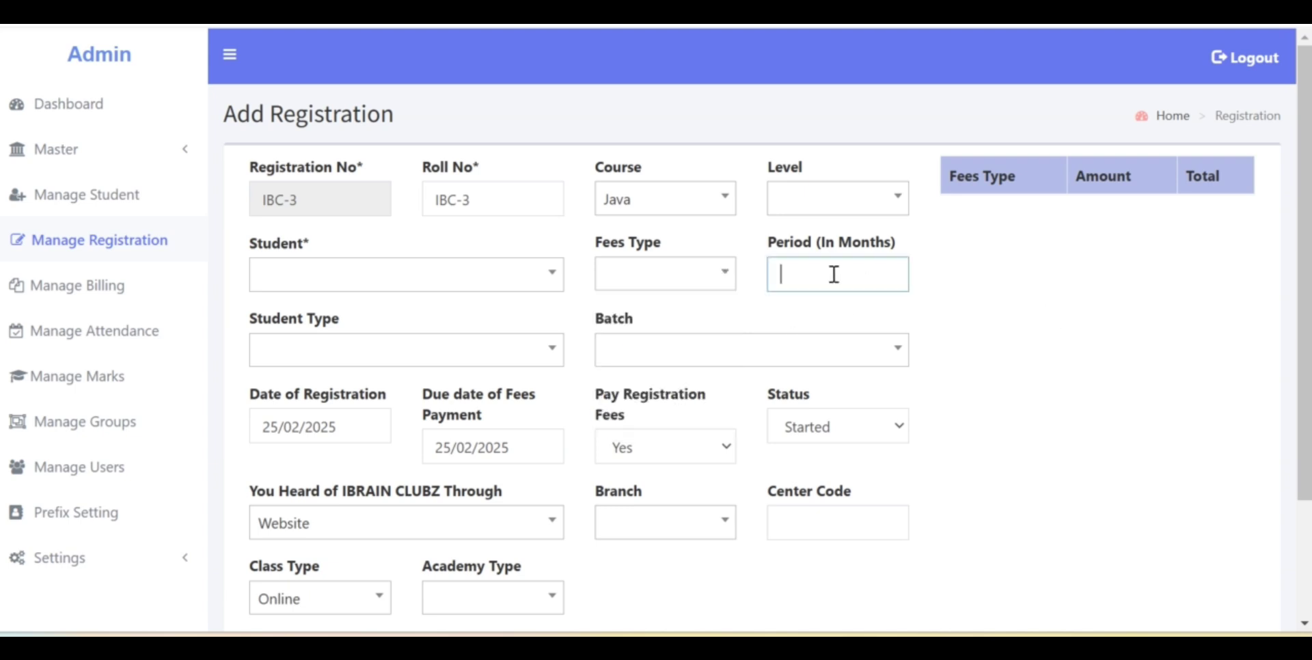
click(618, 364)
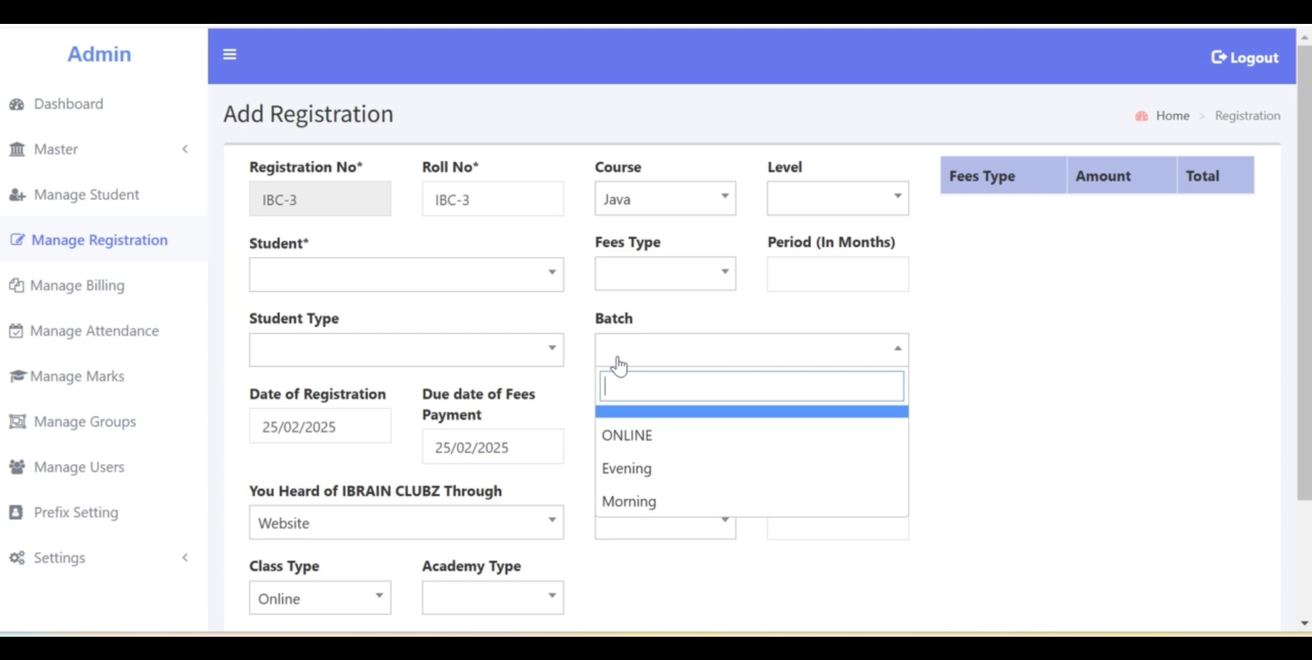
click(618, 362)
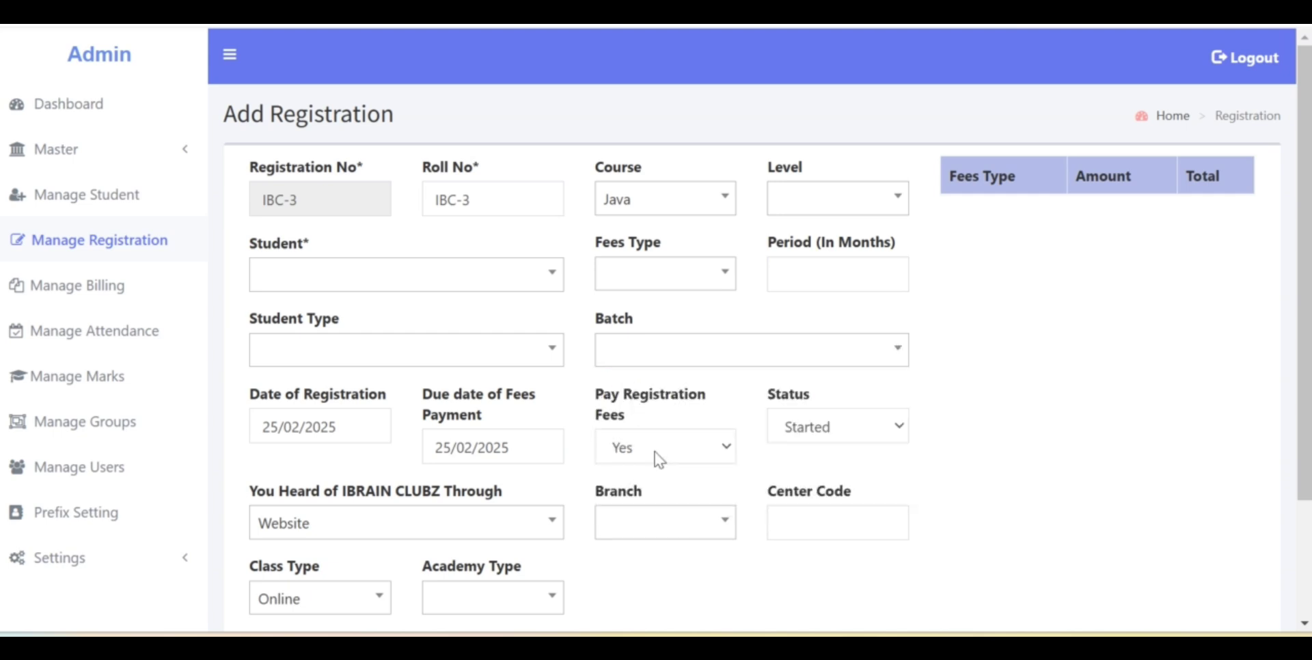
scroll(659, 460, down, 3)
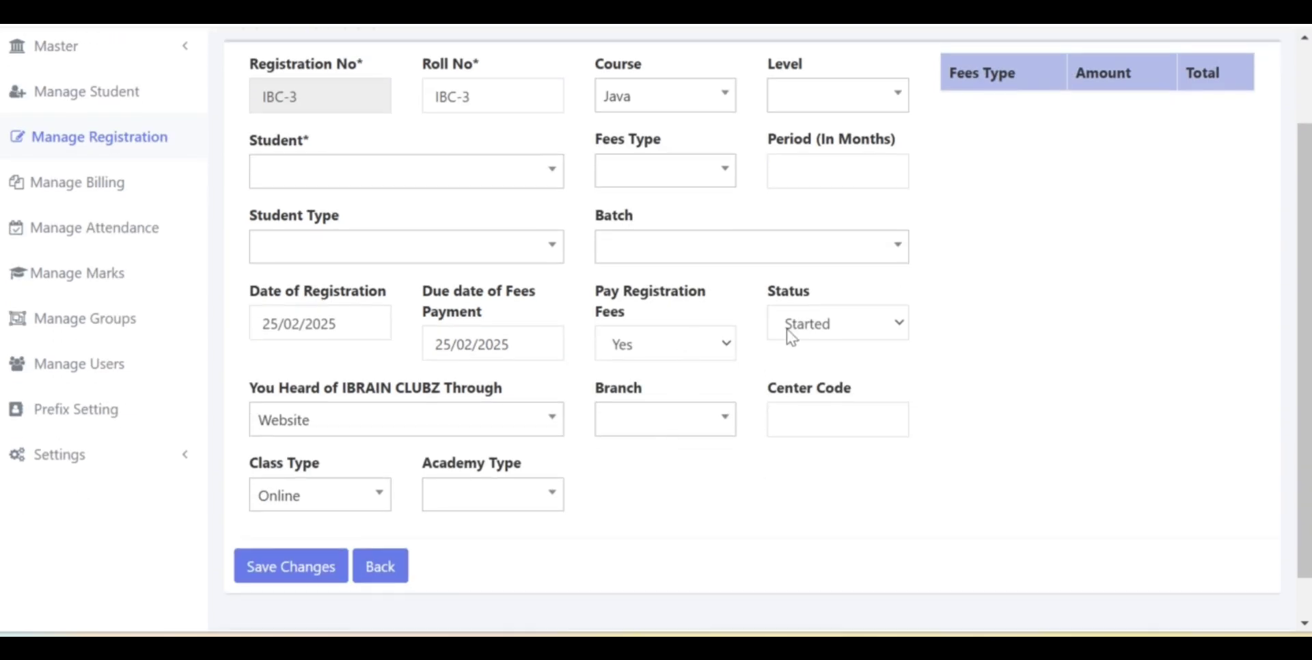
click(835, 336)
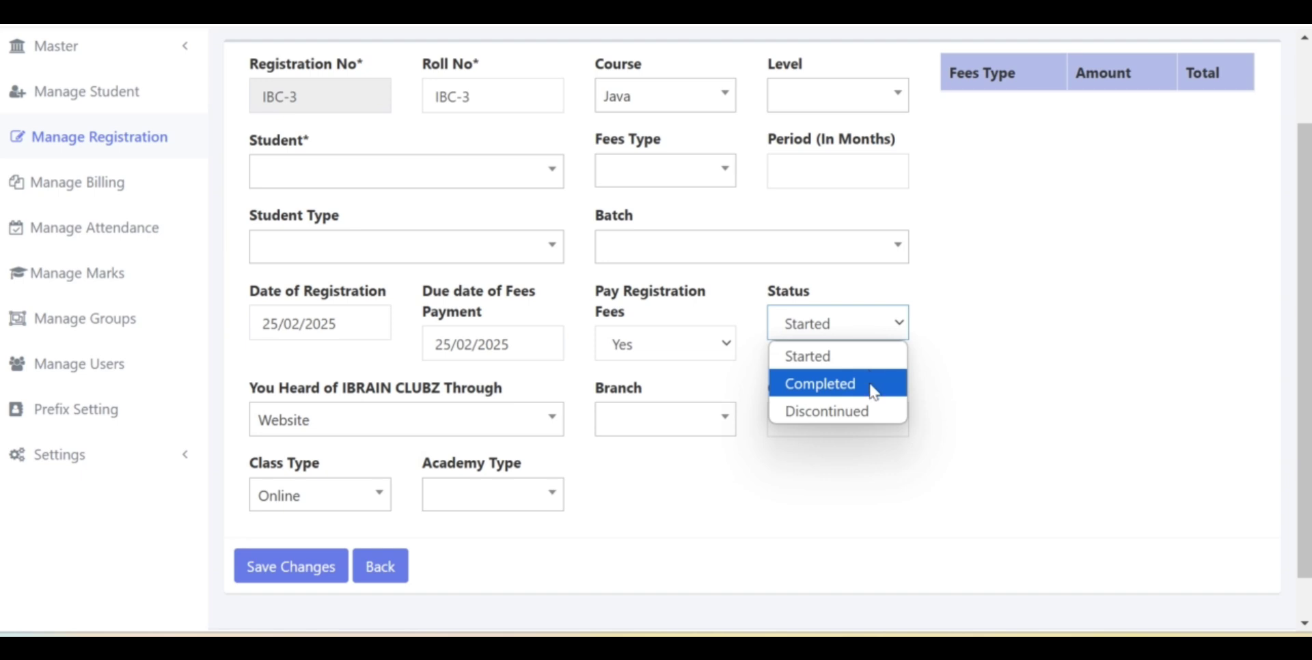
click(989, 428)
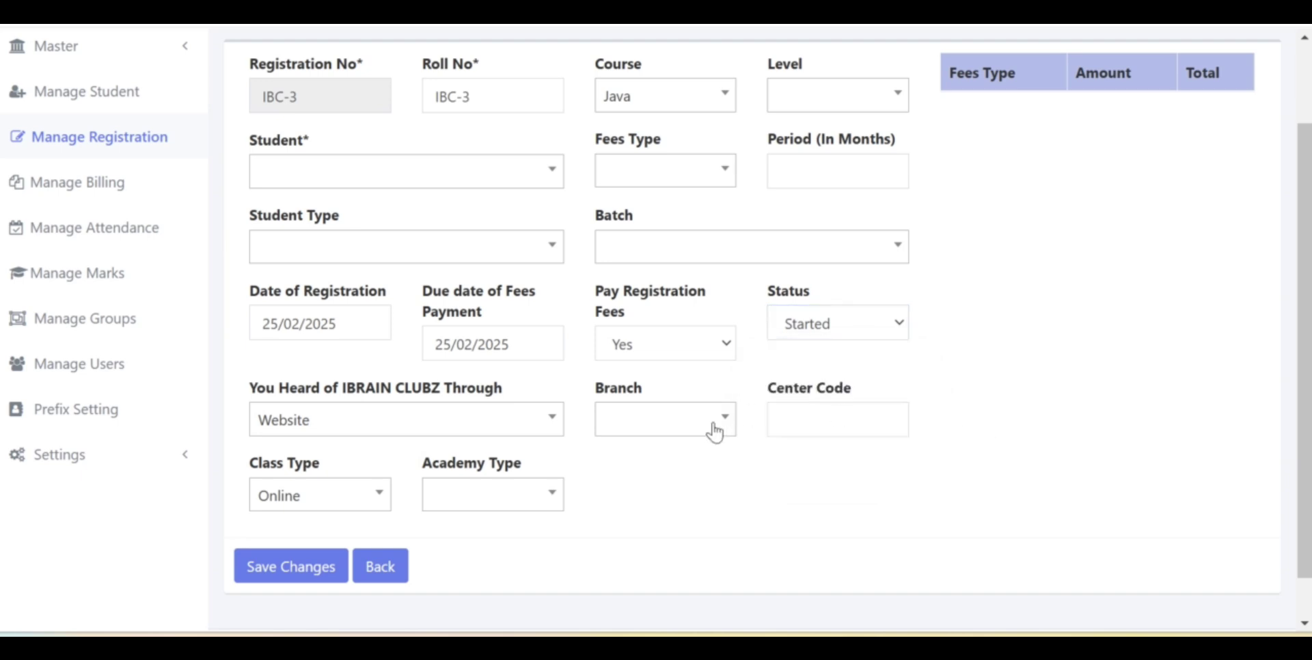
Step: Set the branch to Gandhipuram with center code 123, then return to the list unsaved
click(712, 431)
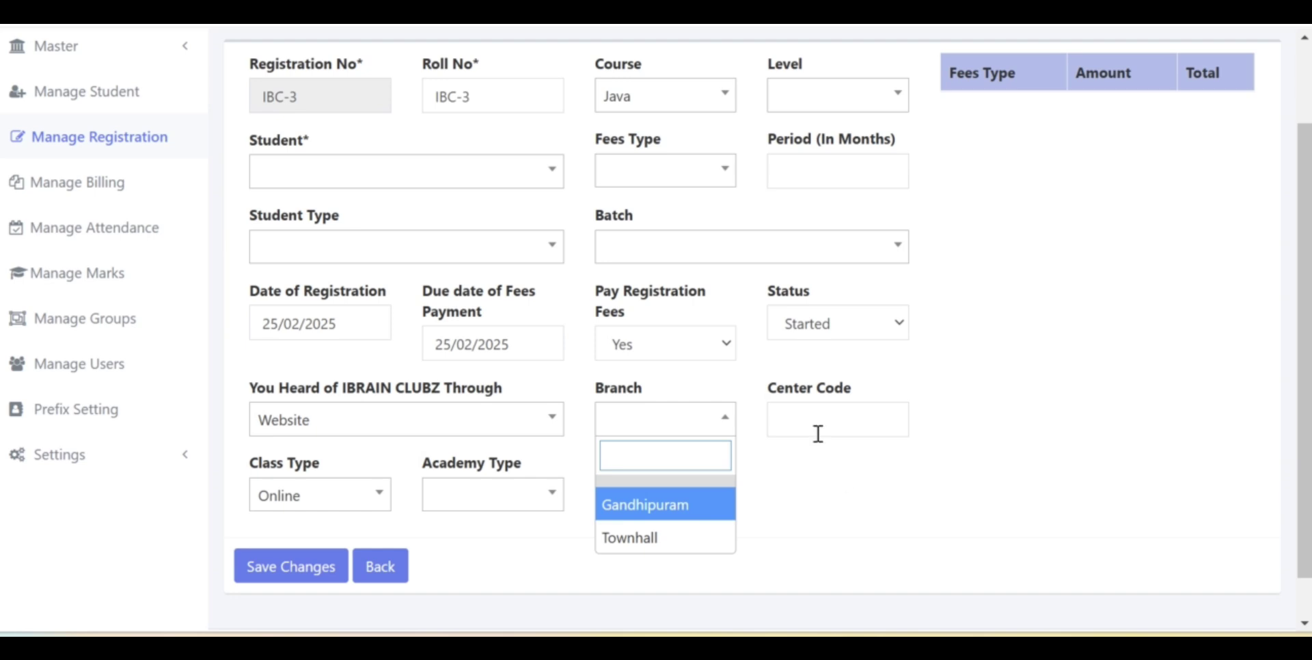
click(669, 511)
drag(817, 419, 793, 422)
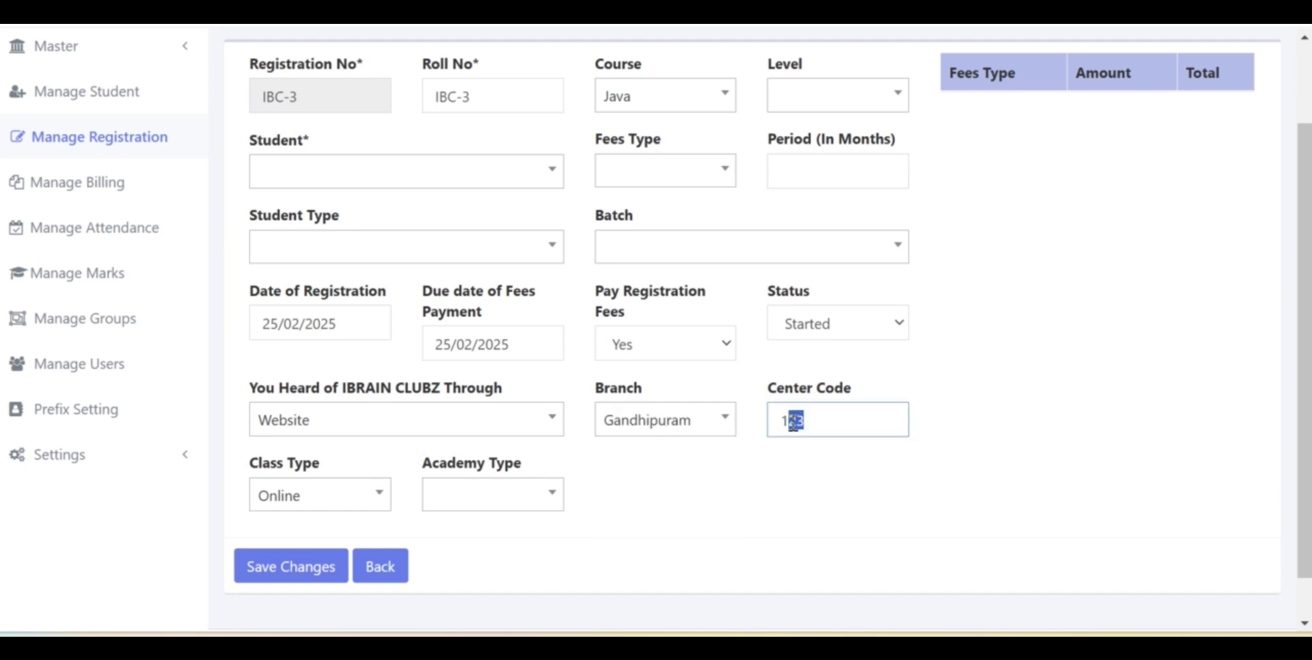
scroll(363, 603, up, 2)
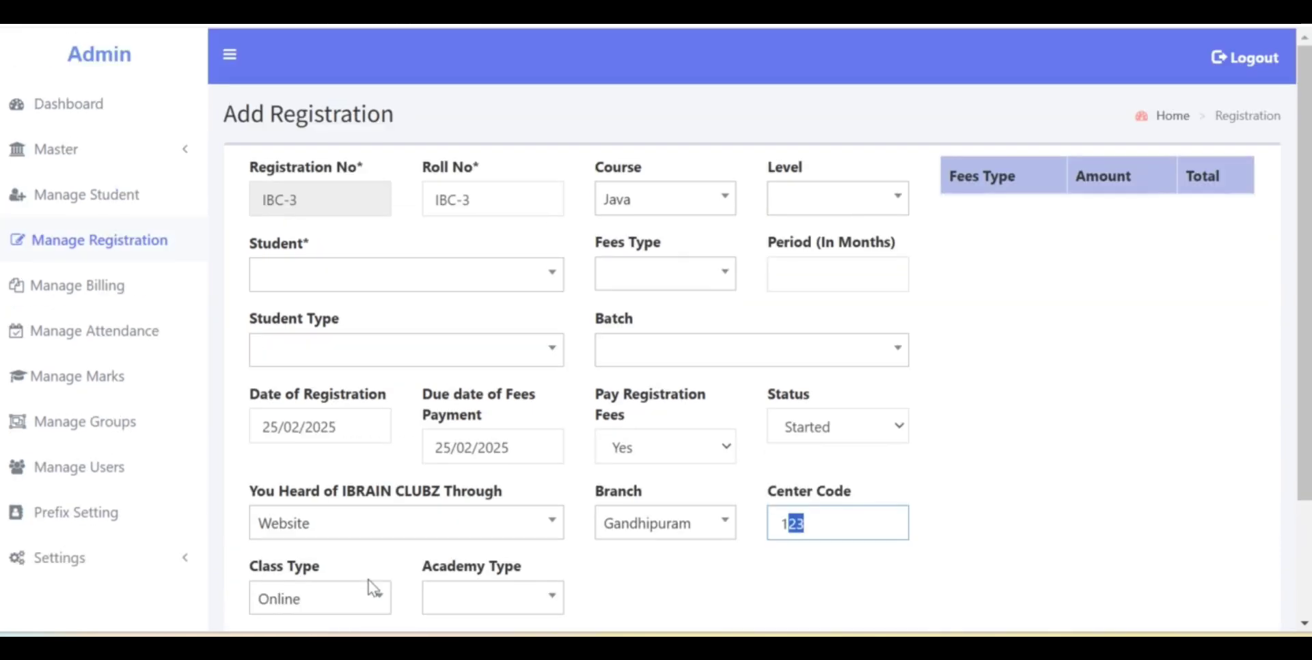
scroll(367, 580, down, 3)
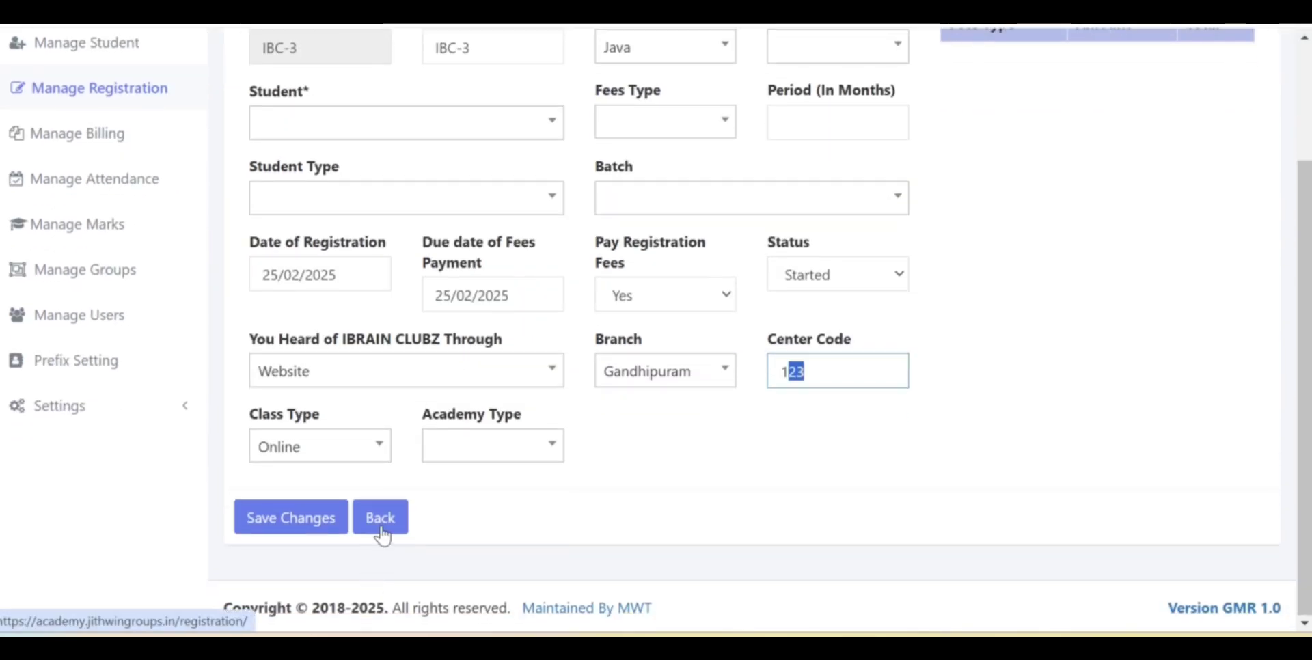
click(381, 534)
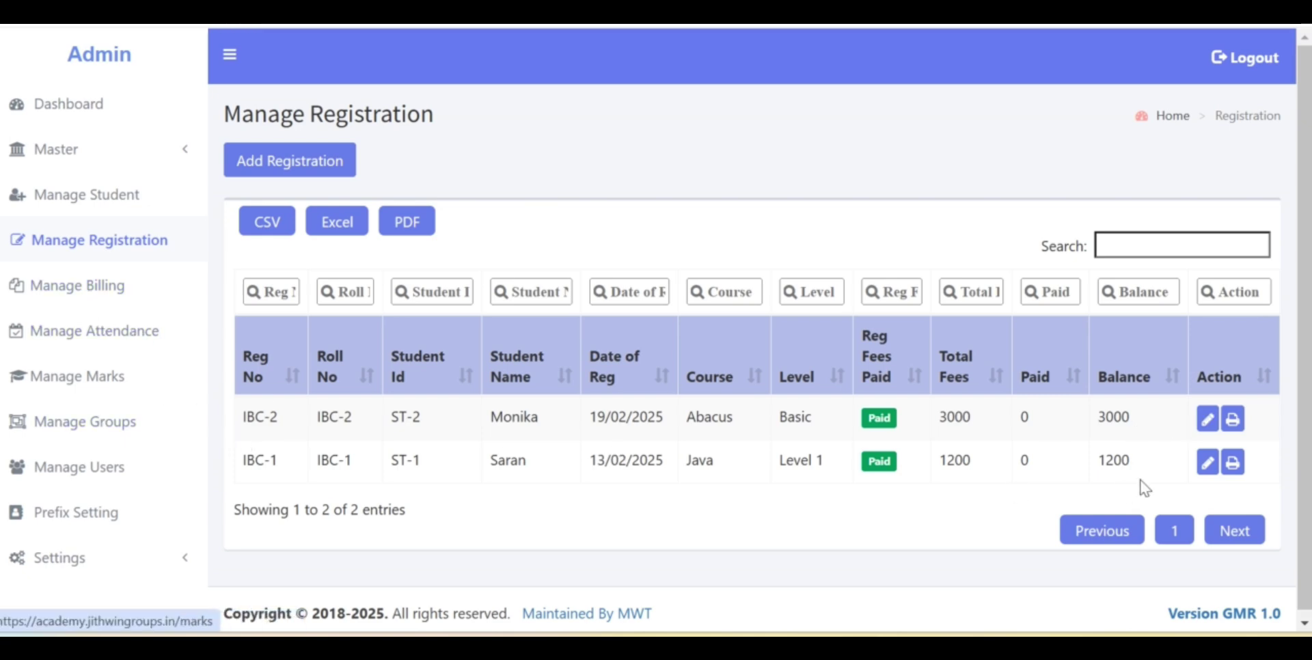
Step: Open Manage Billing and start a new bill, receipt RPT-1 dated 25/02/2025
click(128, 298)
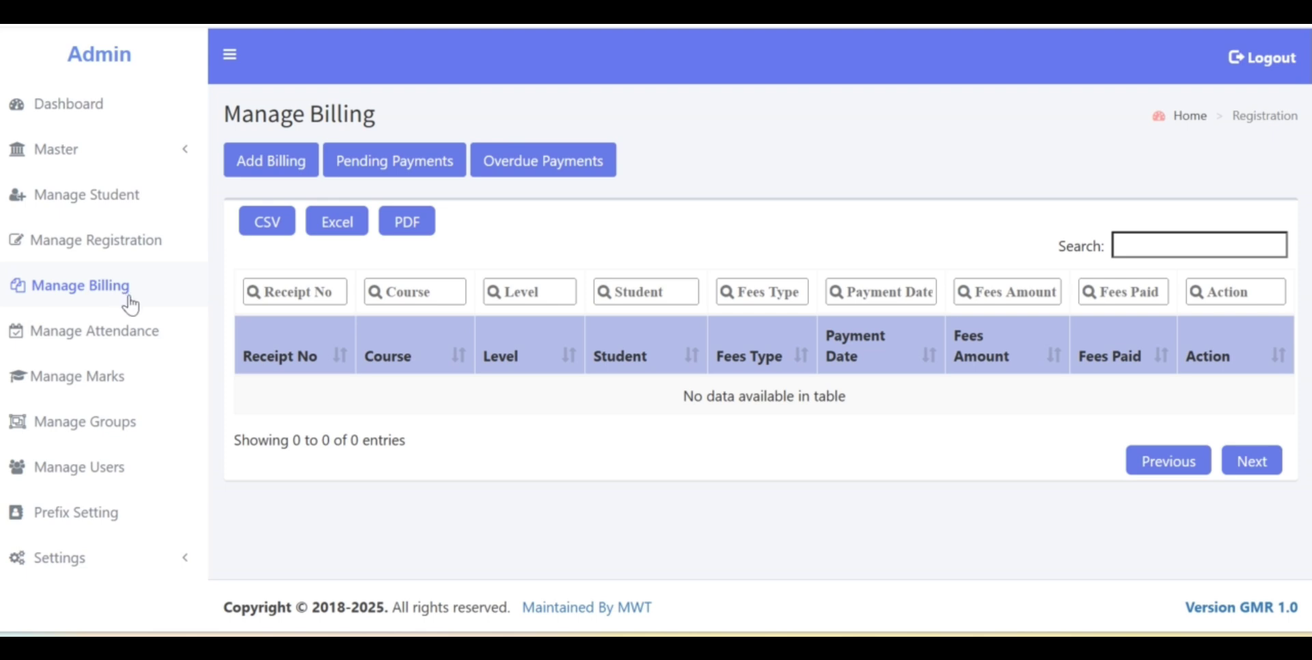
click(250, 176)
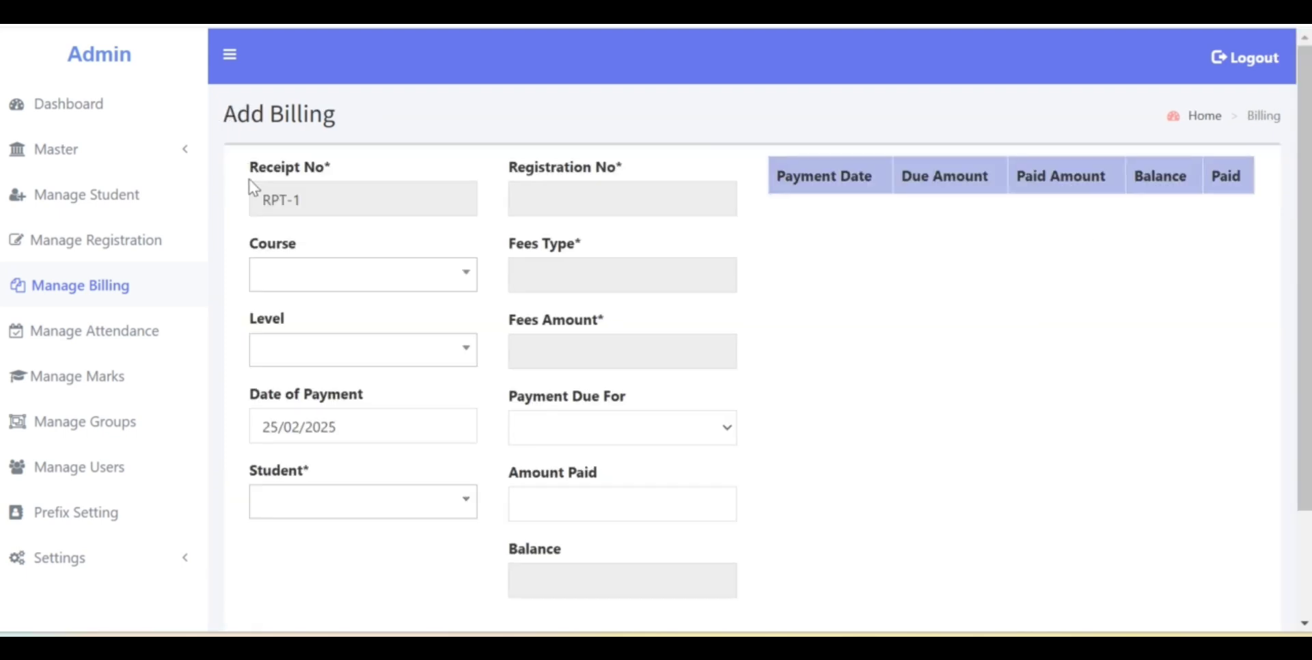
Step: Look through the billing course, level, payment date and student lists without choosing
click(298, 287)
click(301, 287)
click(303, 345)
click(296, 349)
click(355, 427)
click(360, 511)
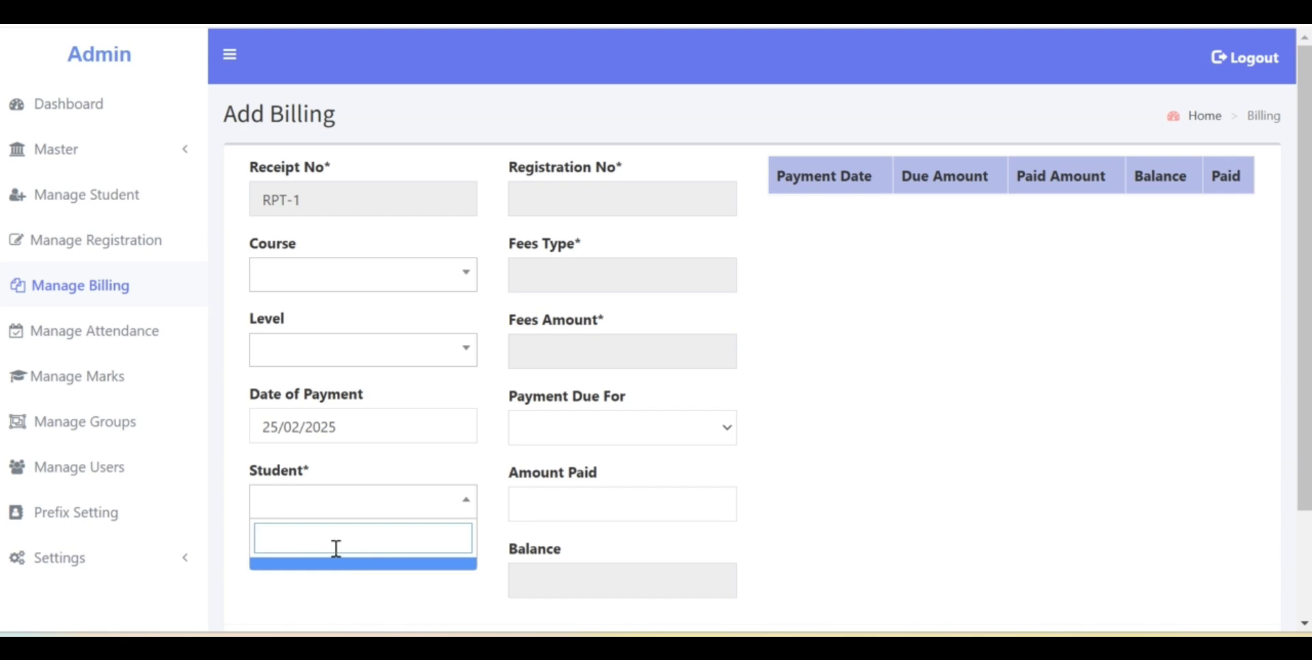
click(524, 197)
Step: Bill student IBC-1 for Java Level 1 with payment date 26/02/2025
click(342, 276)
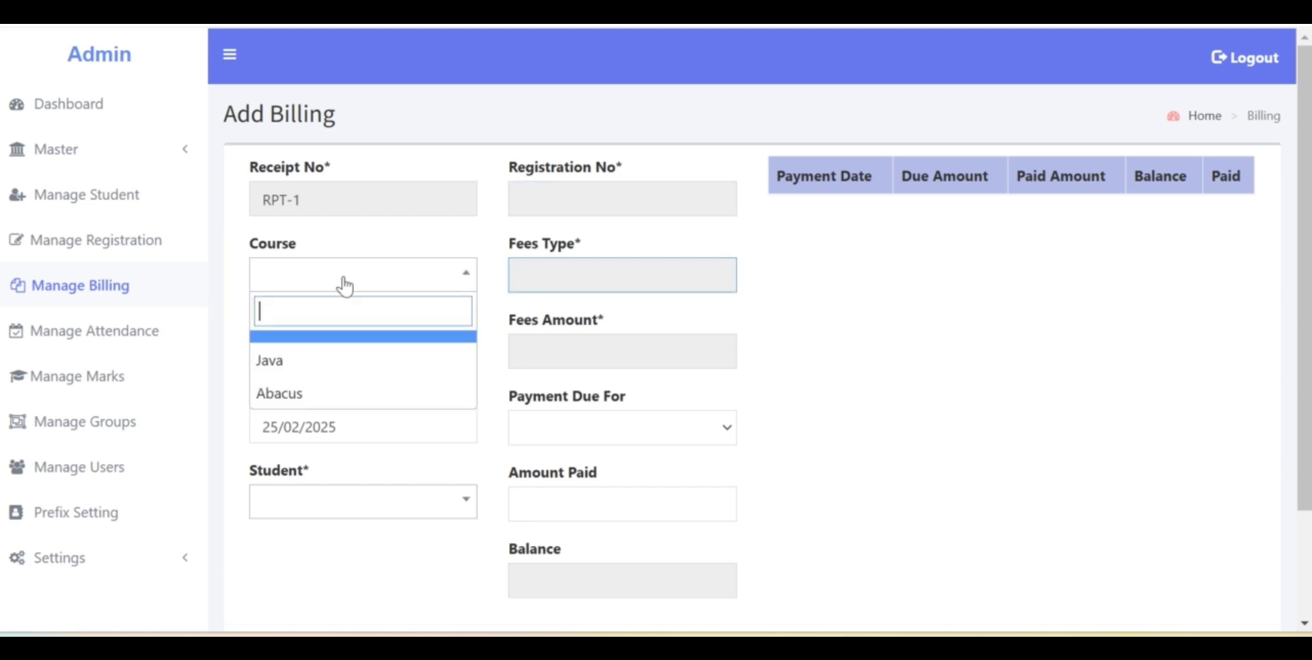
click(334, 373)
click(333, 355)
click(326, 429)
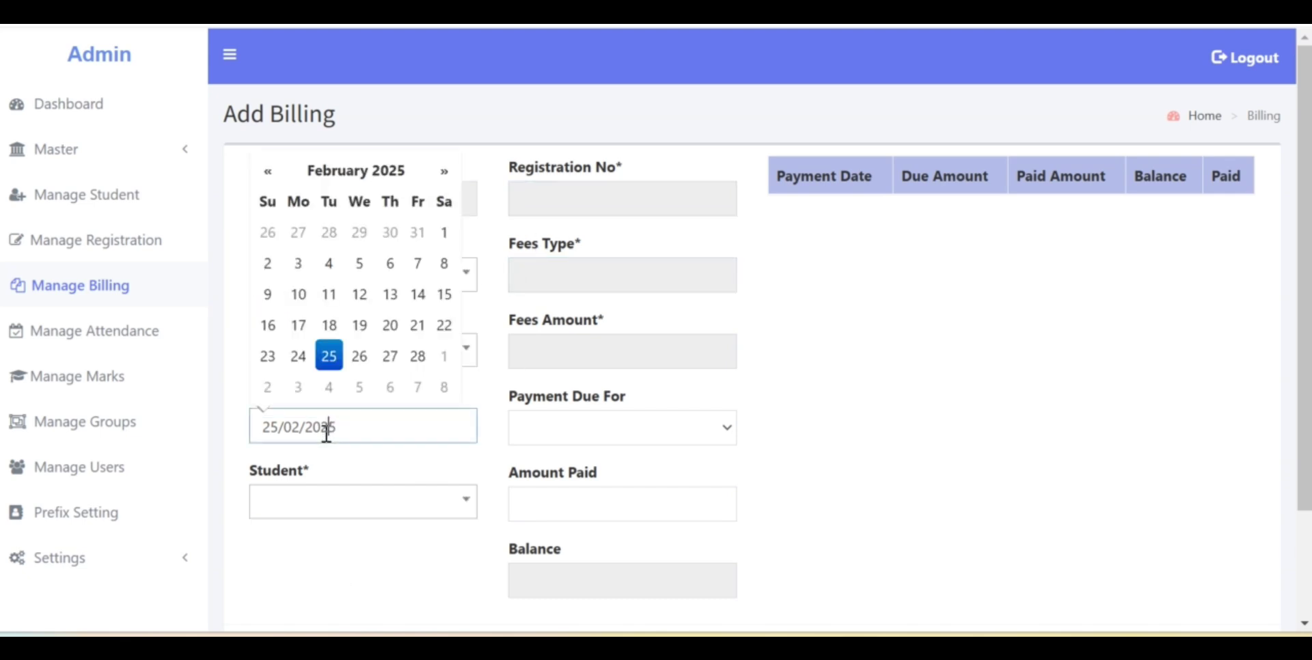
click(358, 361)
click(343, 355)
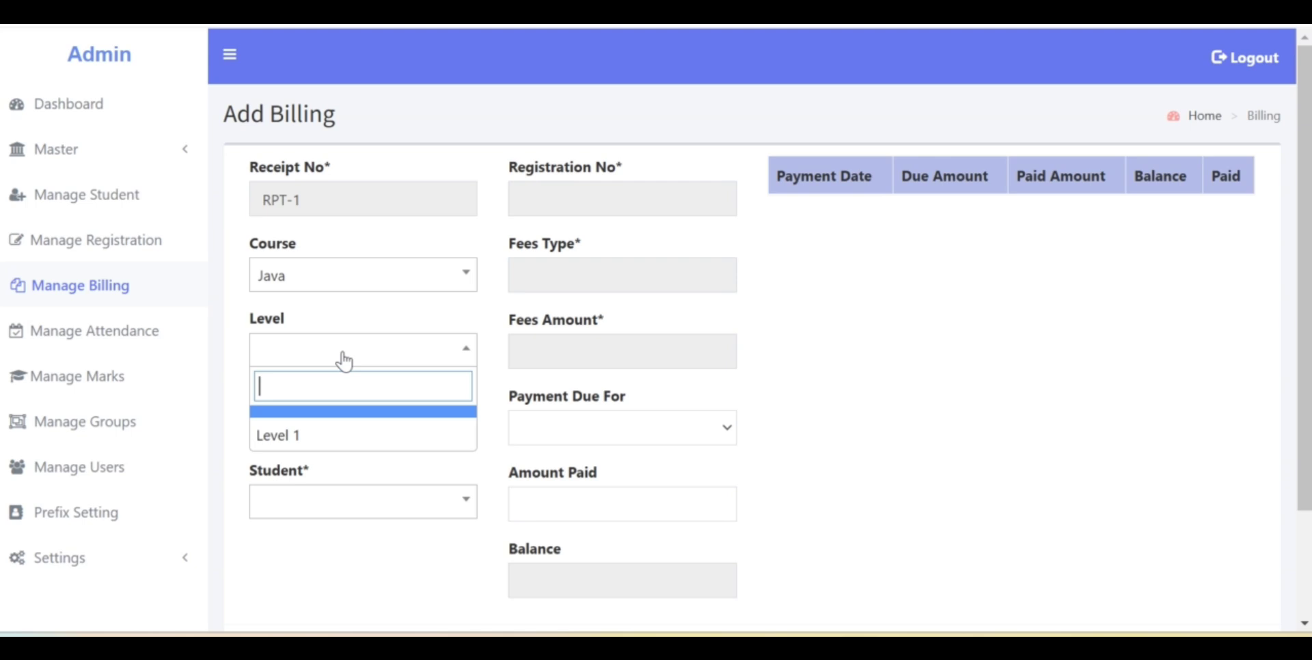
click(325, 441)
click(314, 499)
click(292, 582)
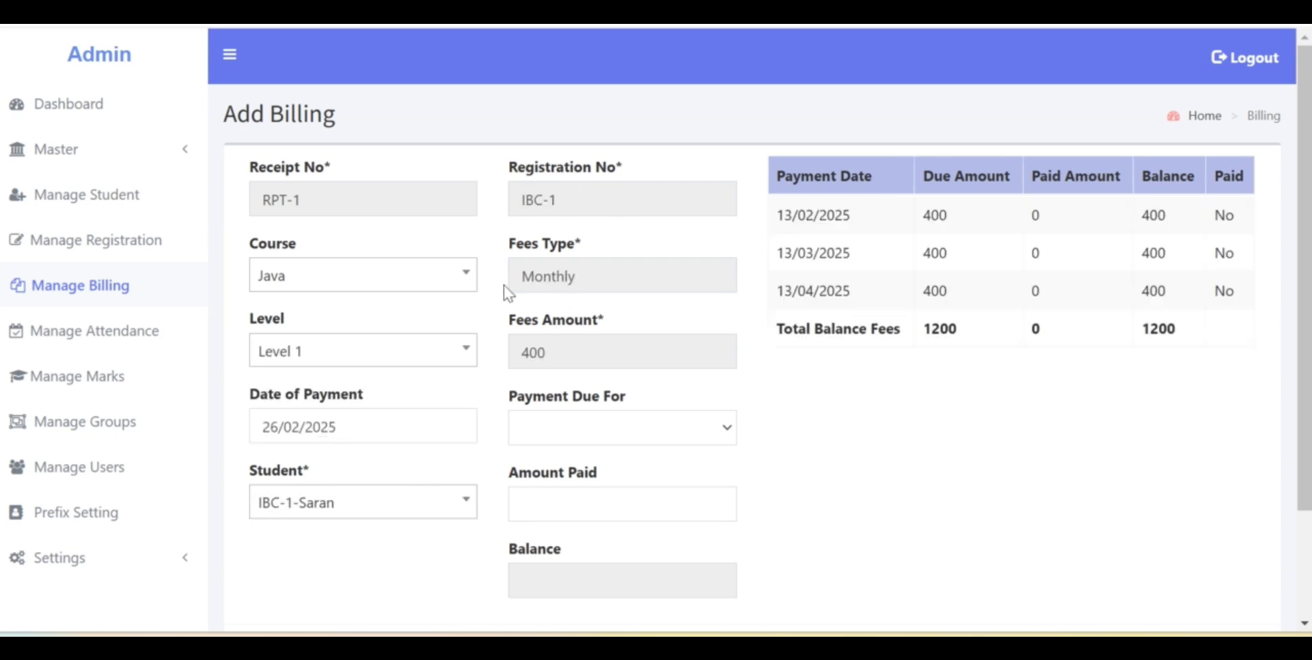
Step: Review the unpaid 400 instalments due 13/02, 13/03 and 13/04/2025
scroll(582, 354, down, 3)
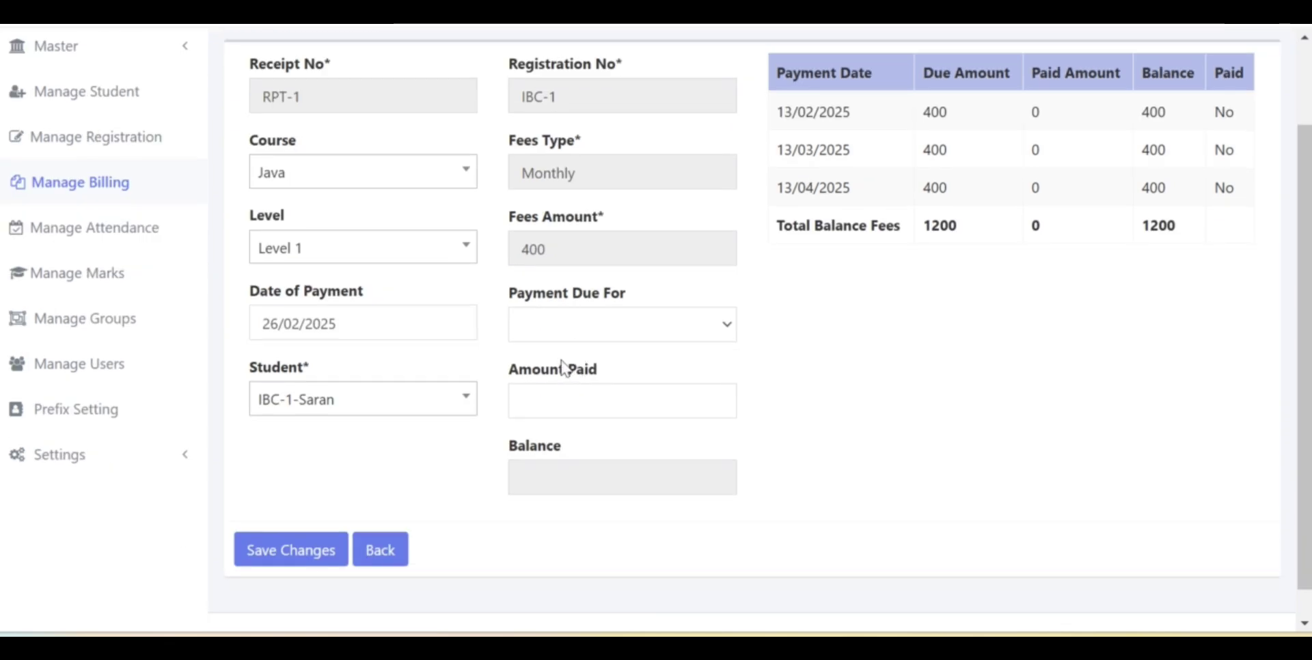
scroll(981, 194, up, 3)
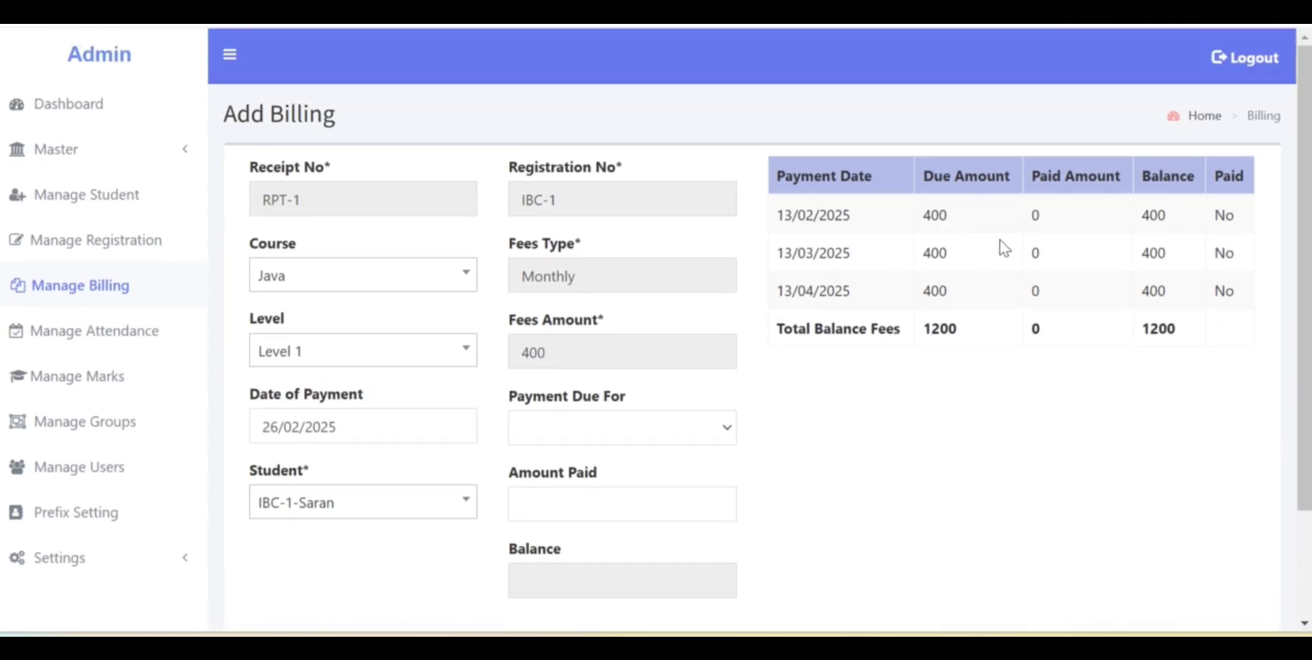
double_click(934, 215)
double_click(935, 253)
double_click(934, 290)
double_click(1223, 215)
double_click(1223, 253)
scroll(941, 362, down, 2)
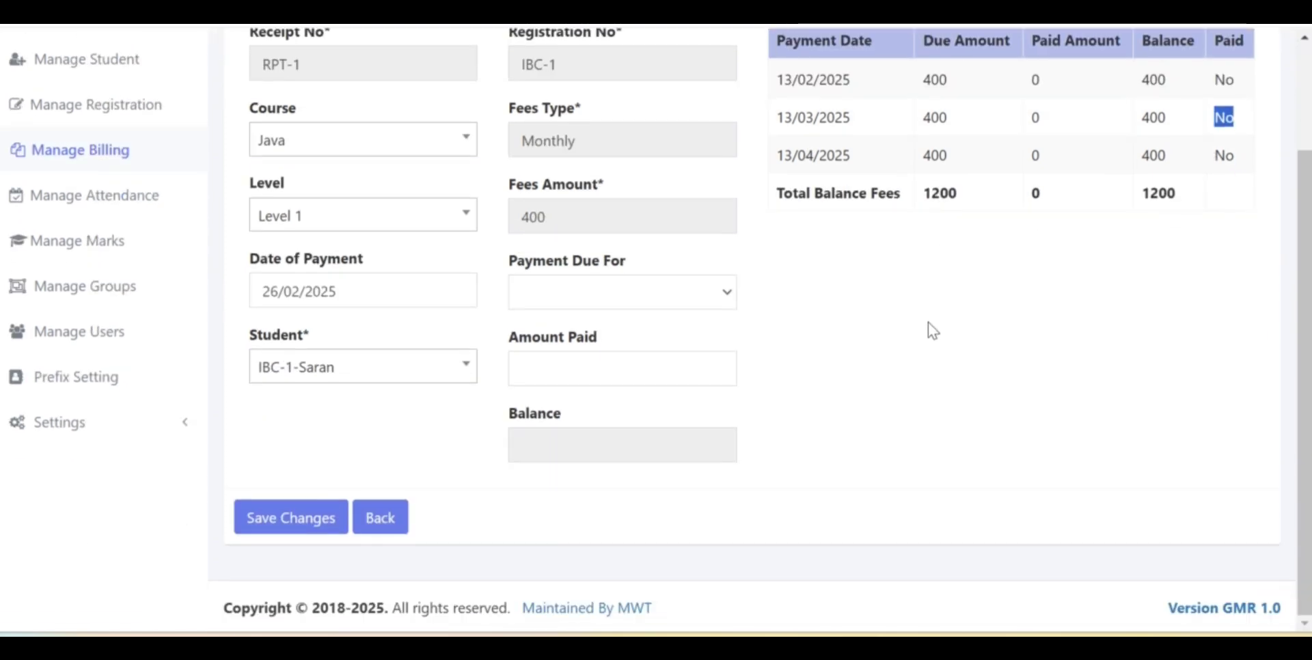
Step: Pay 400 against the instalment due 13/02/2025 and save the bill
click(606, 292)
click(605, 352)
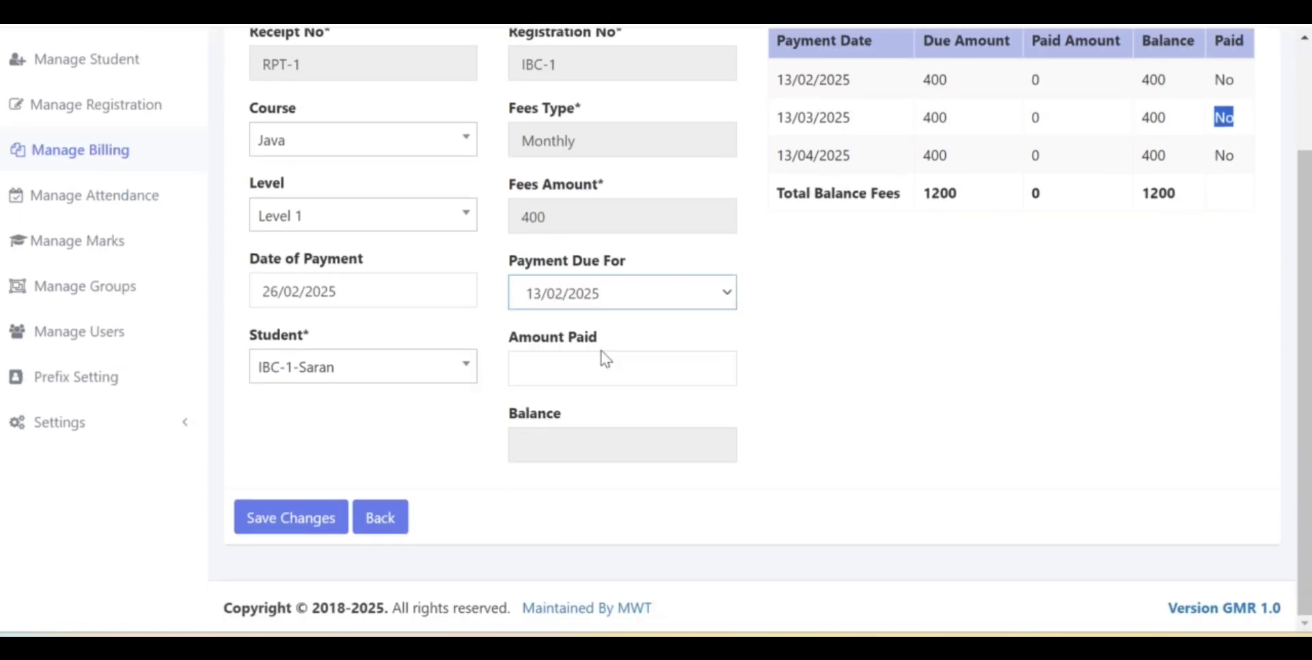
click(606, 379)
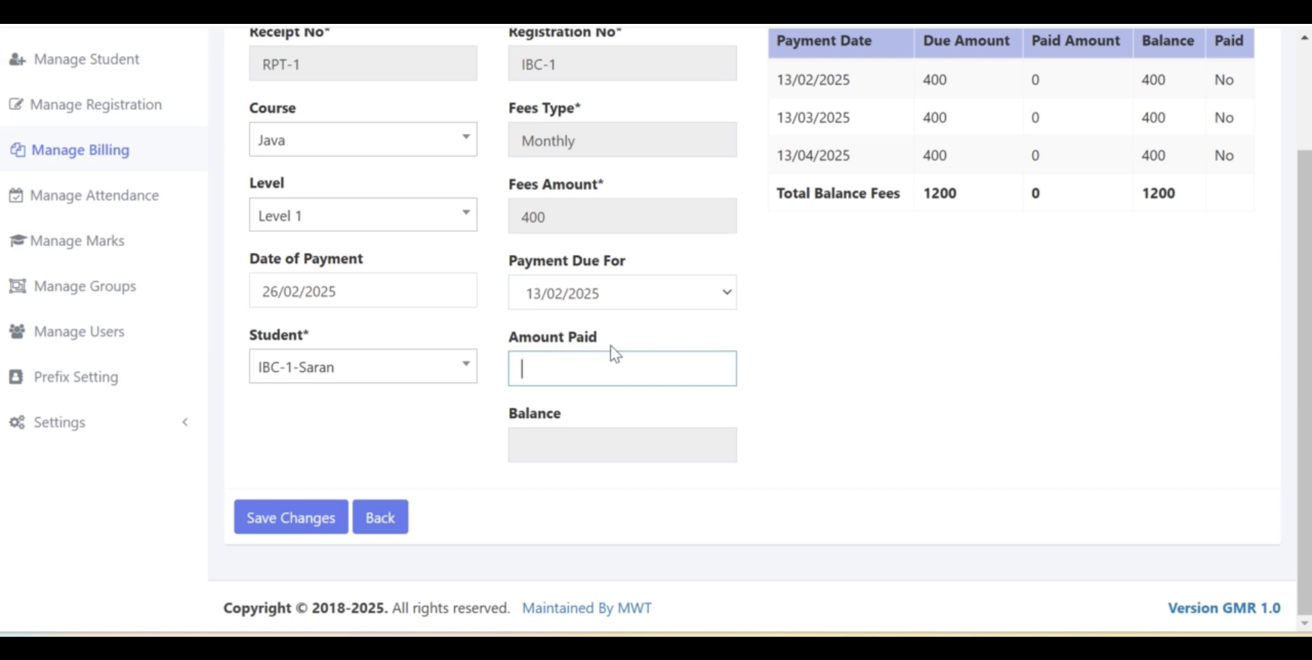
text(5)
key(BackSpace)
text(400)
drag(539, 370, 506, 369)
drag(1140, 80, 1163, 86)
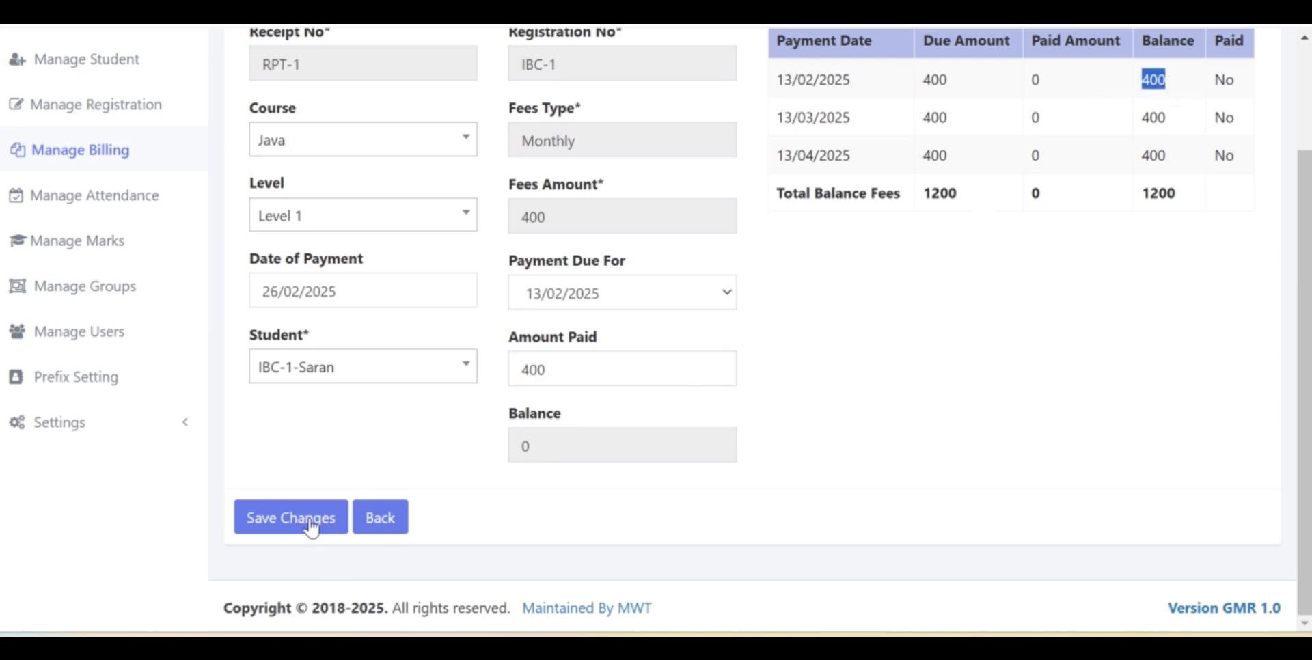
scroll(308, 527, up, 2)
scroll(307, 526, down, 2)
click(309, 518)
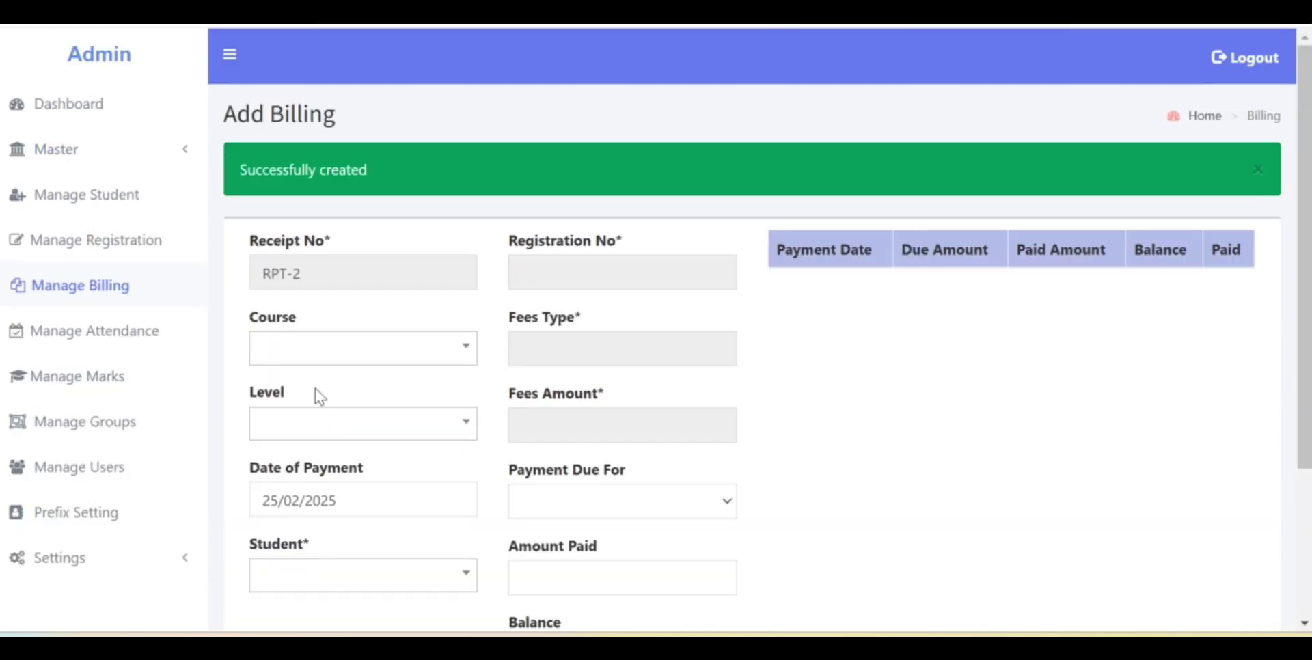
Step: Note the success message and open the billing list showing receipt RPT-1 with 400 paid
drag(245, 170, 367, 170)
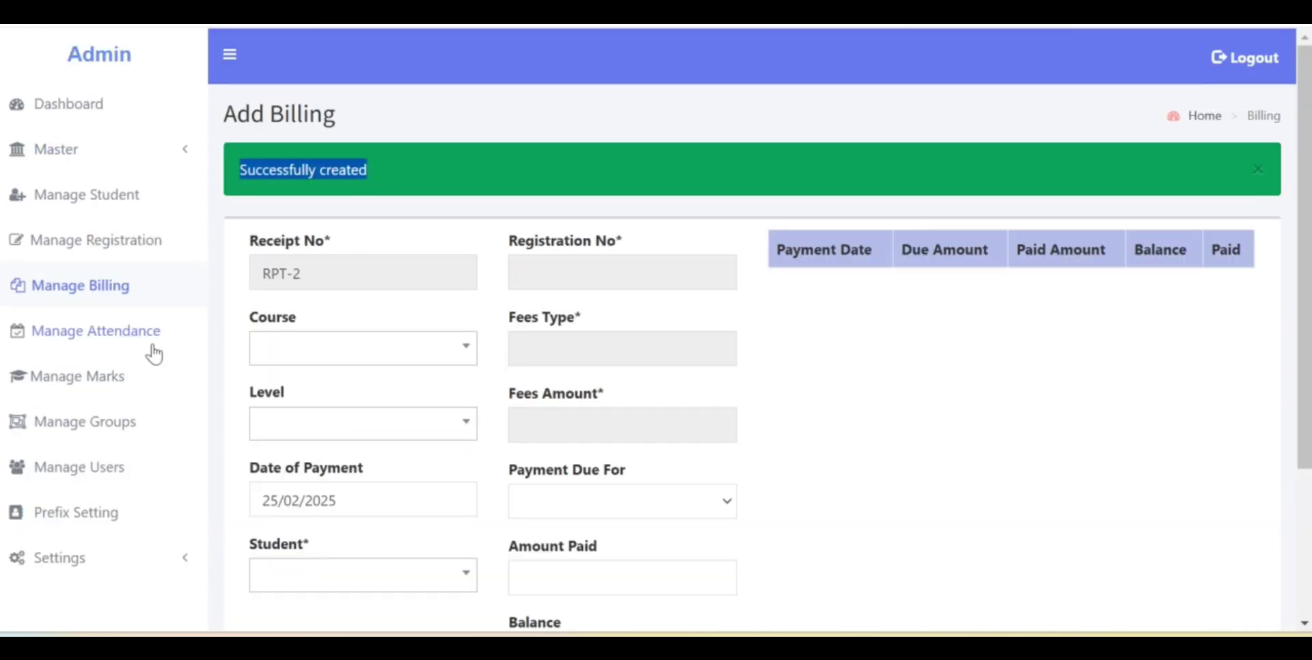
click(86, 301)
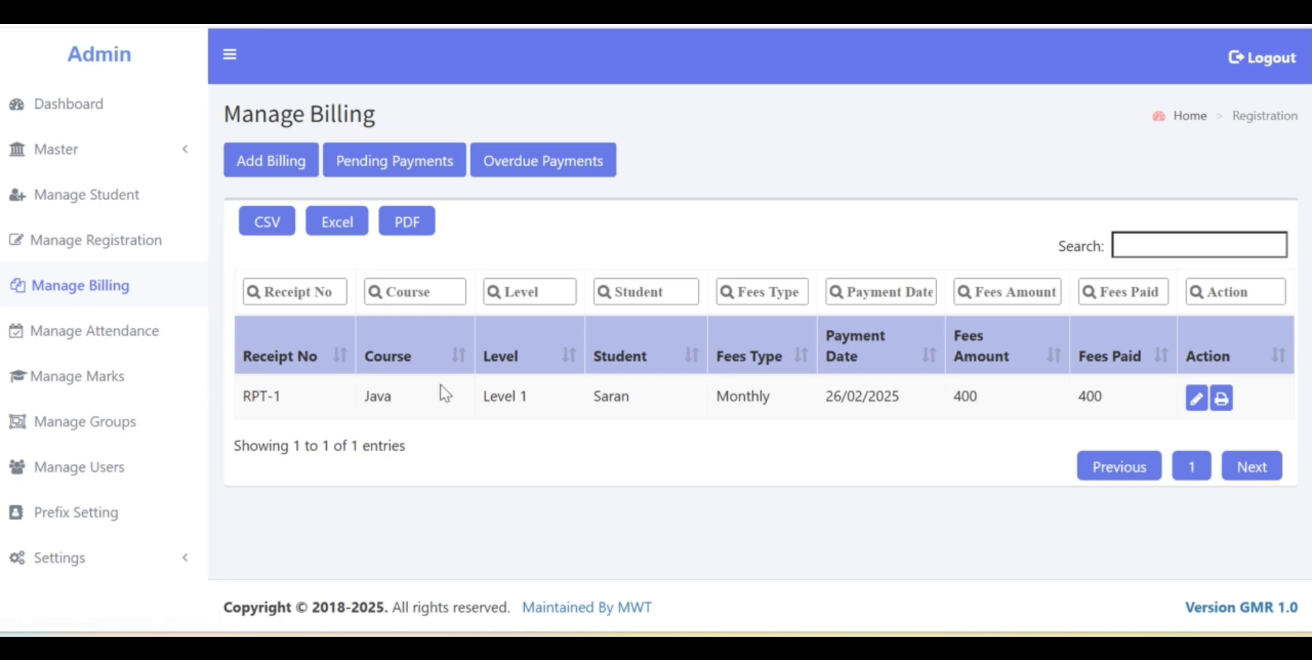
Step: Open Pending Payments and review the first row's student, course, fees type, amount and balance
click(373, 172)
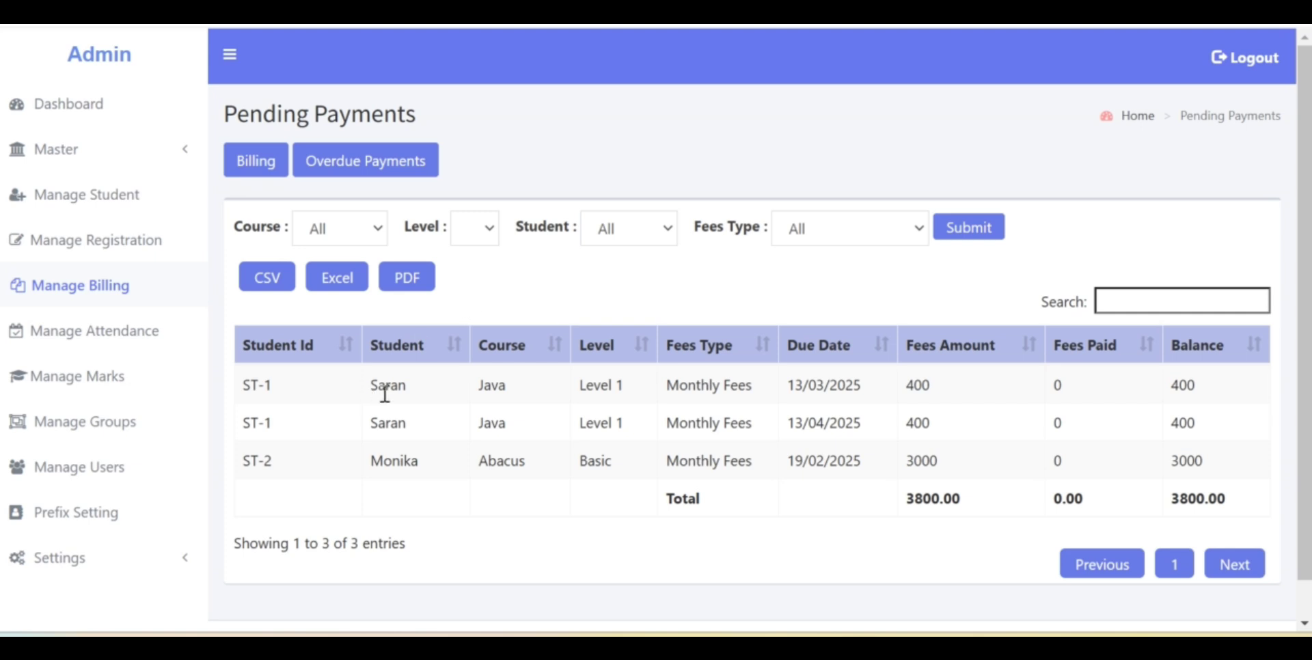
drag(277, 392, 241, 386)
drag(410, 388, 373, 393)
drag(514, 384, 470, 388)
drag(619, 381, 770, 384)
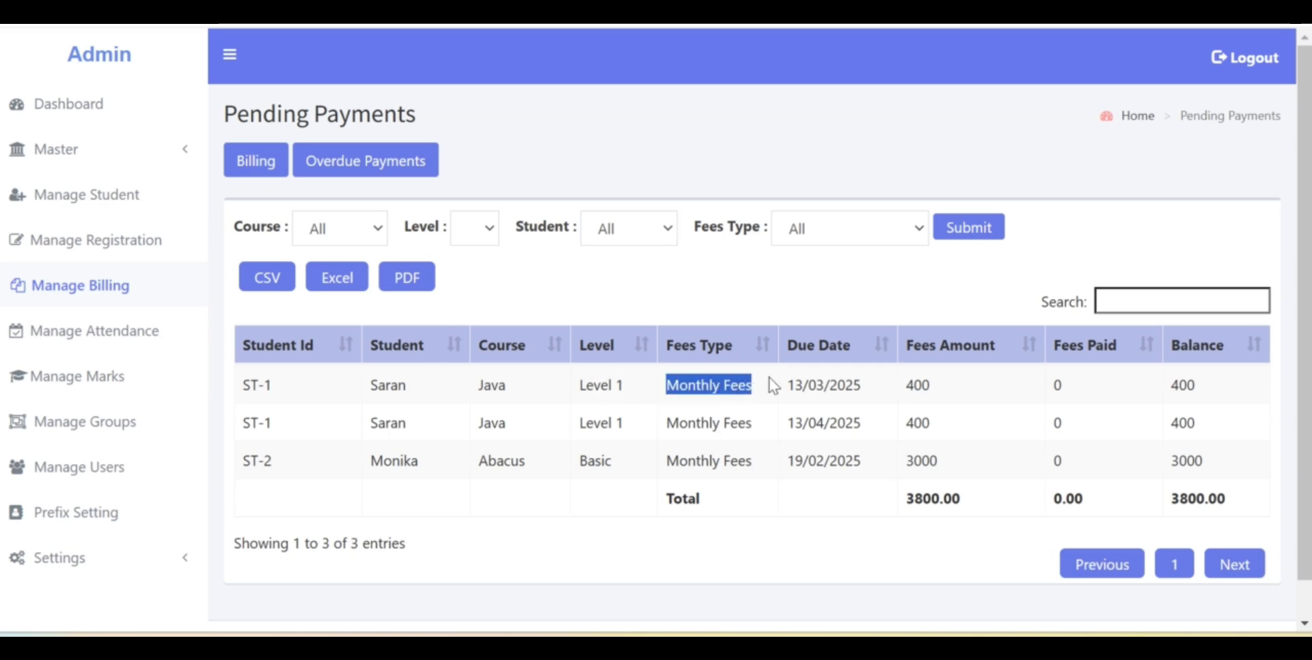
click(960, 386)
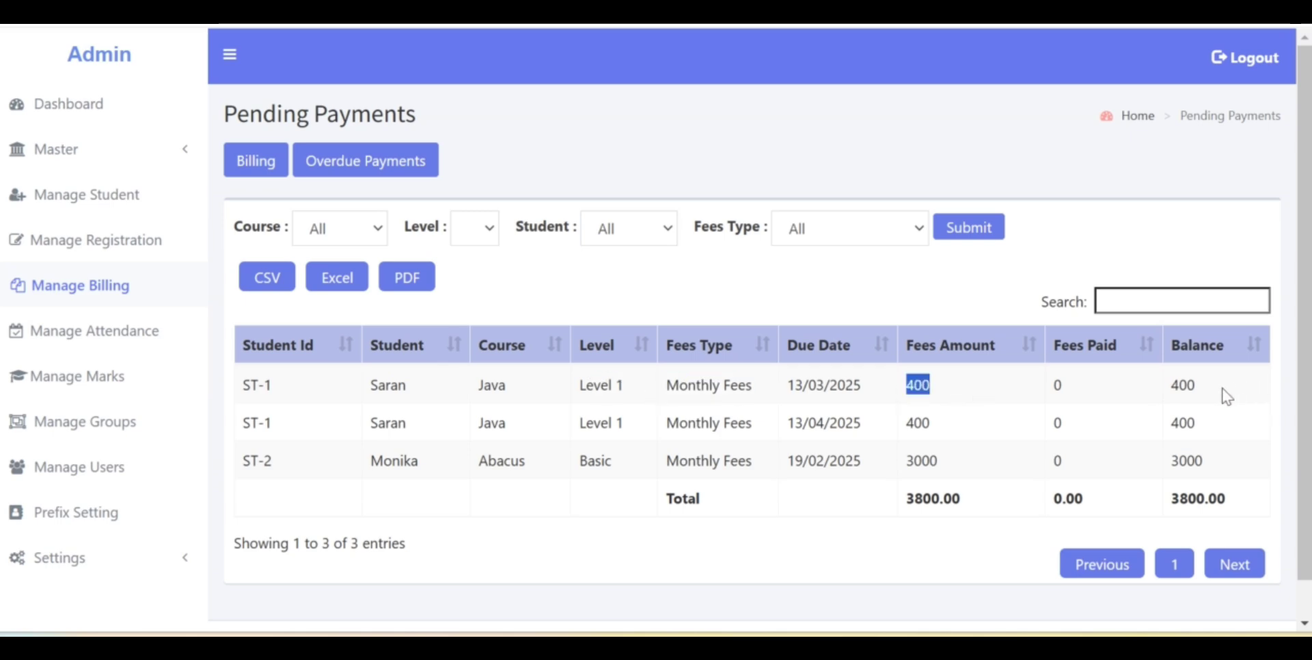
click(1076, 385)
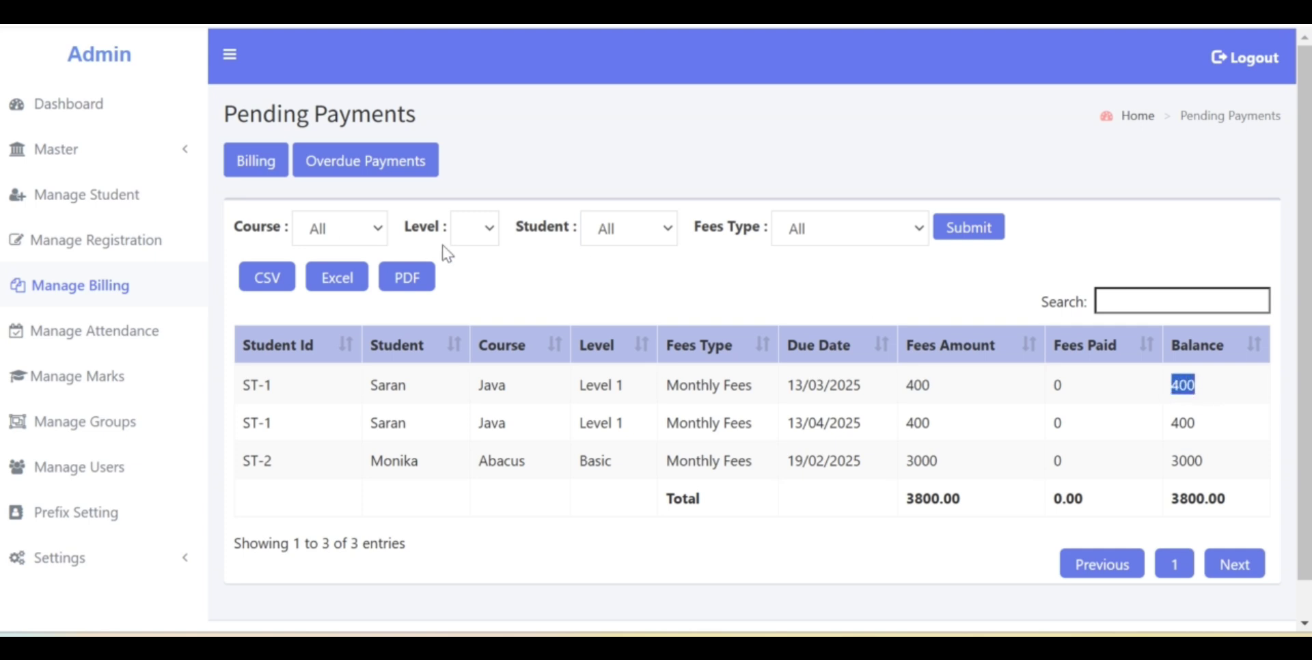
Step: Filter pending payments to Java Level 1 for one student, finding none, then go to attendance records
click(470, 235)
click(338, 236)
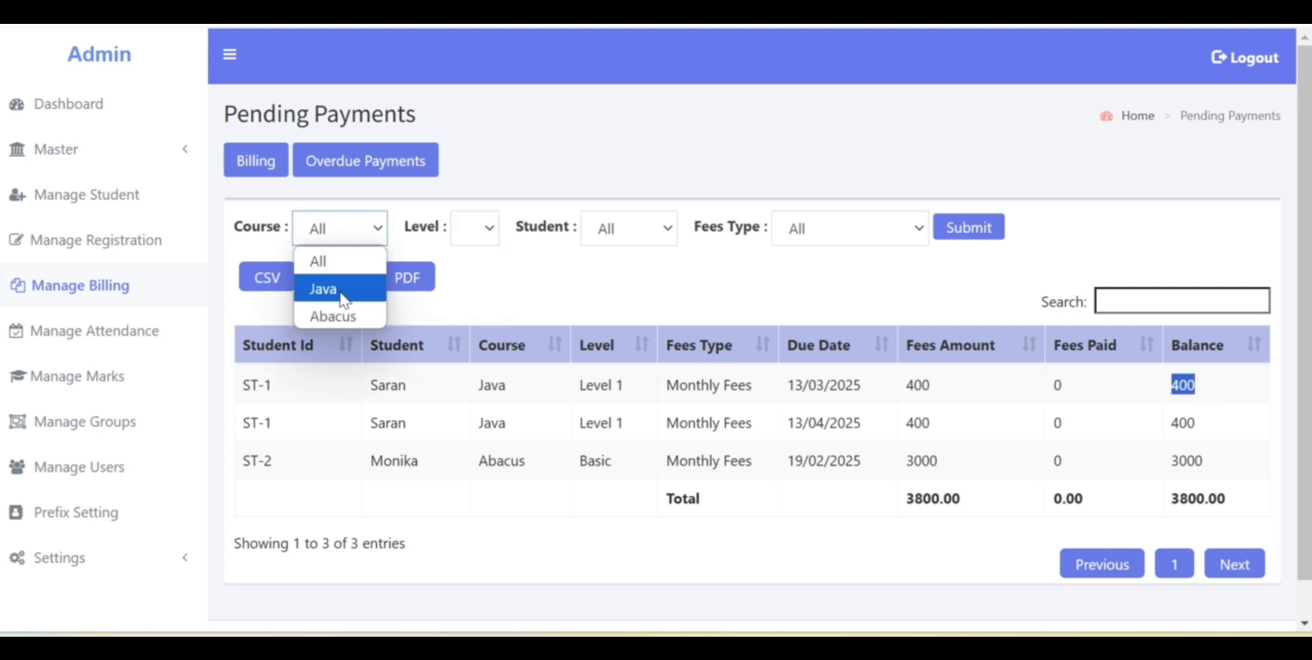
click(340, 290)
click(472, 236)
click(491, 287)
click(673, 229)
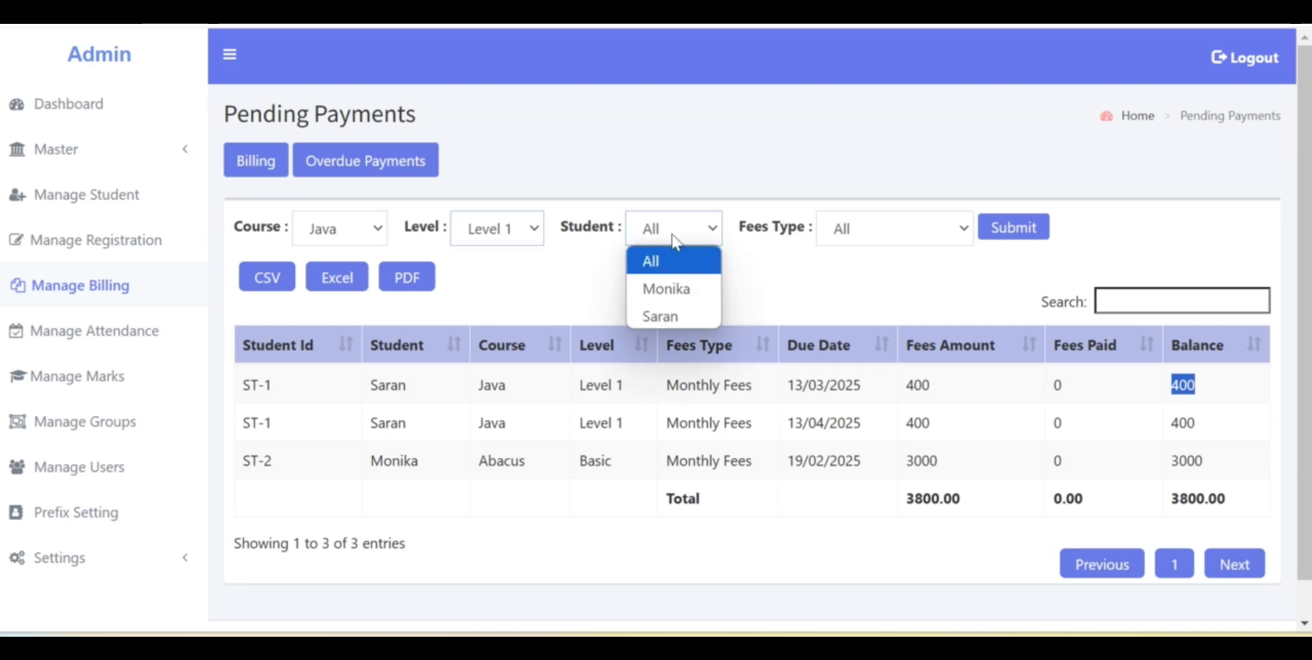
click(673, 287)
click(965, 233)
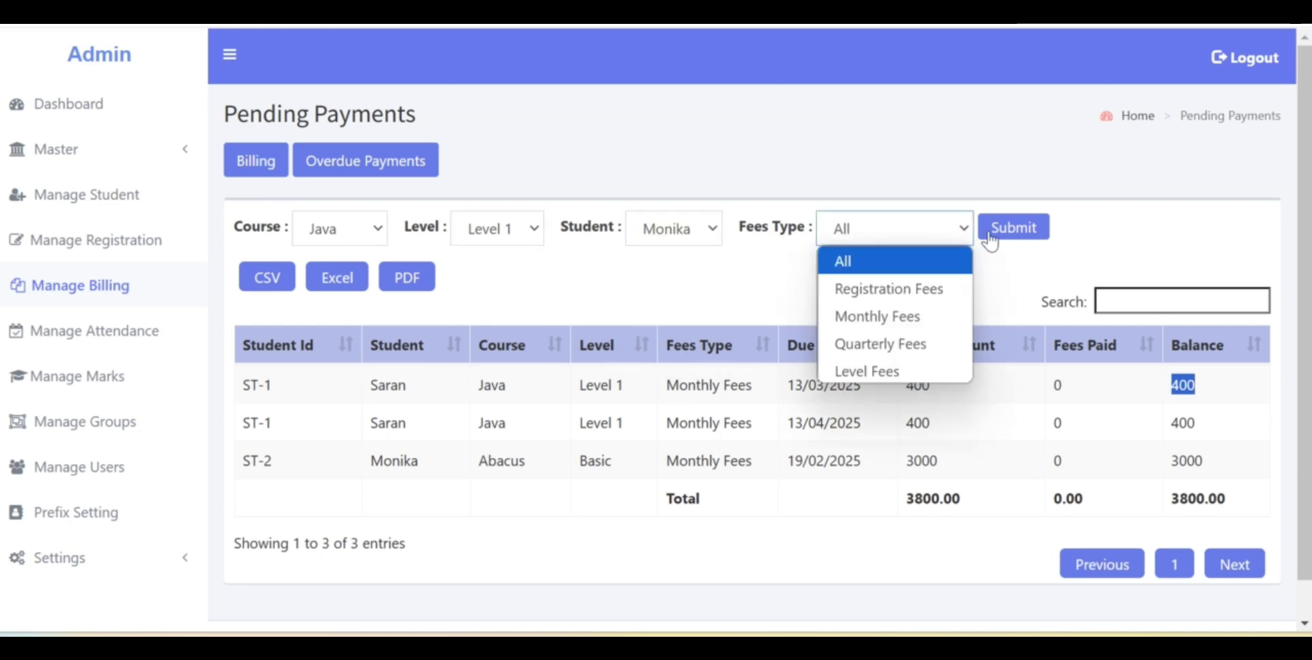
click(928, 271)
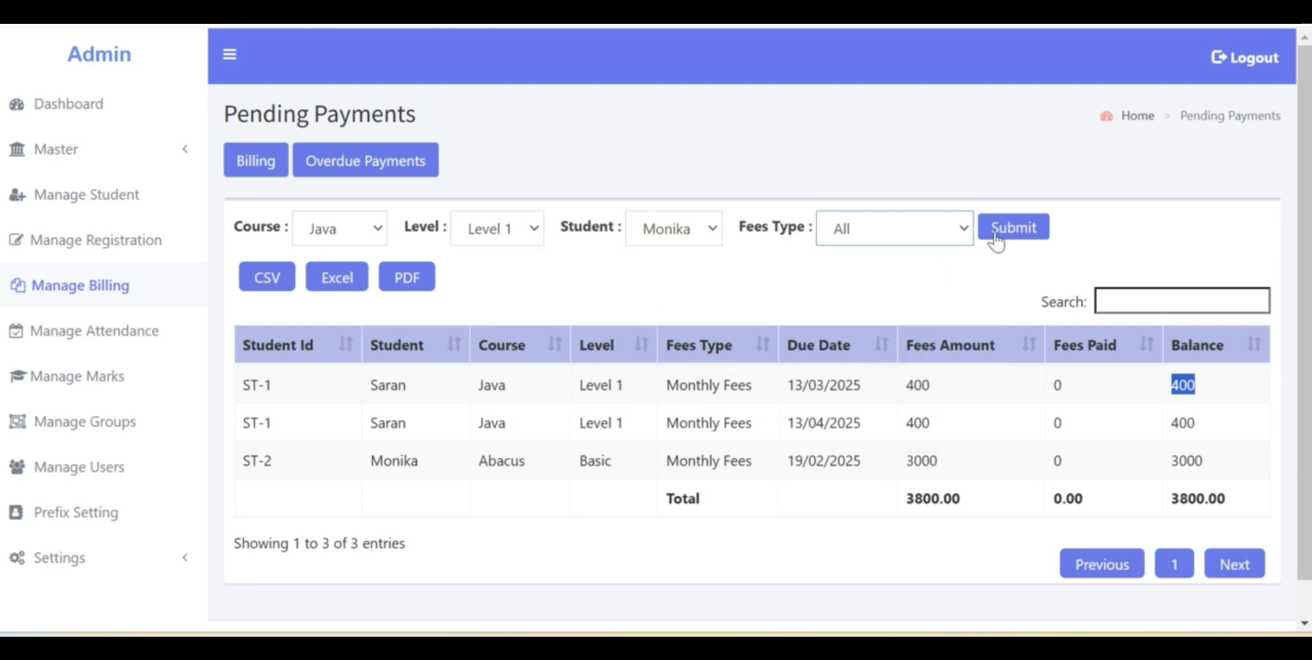
click(996, 232)
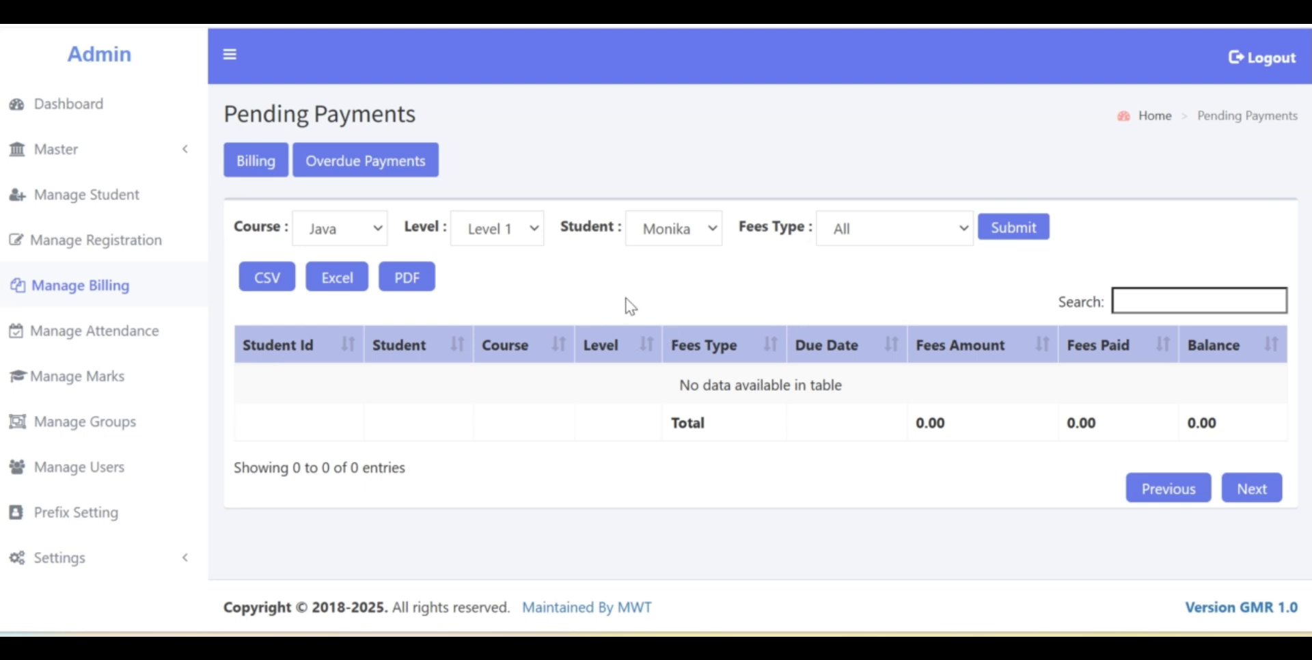
drag(670, 395, 876, 387)
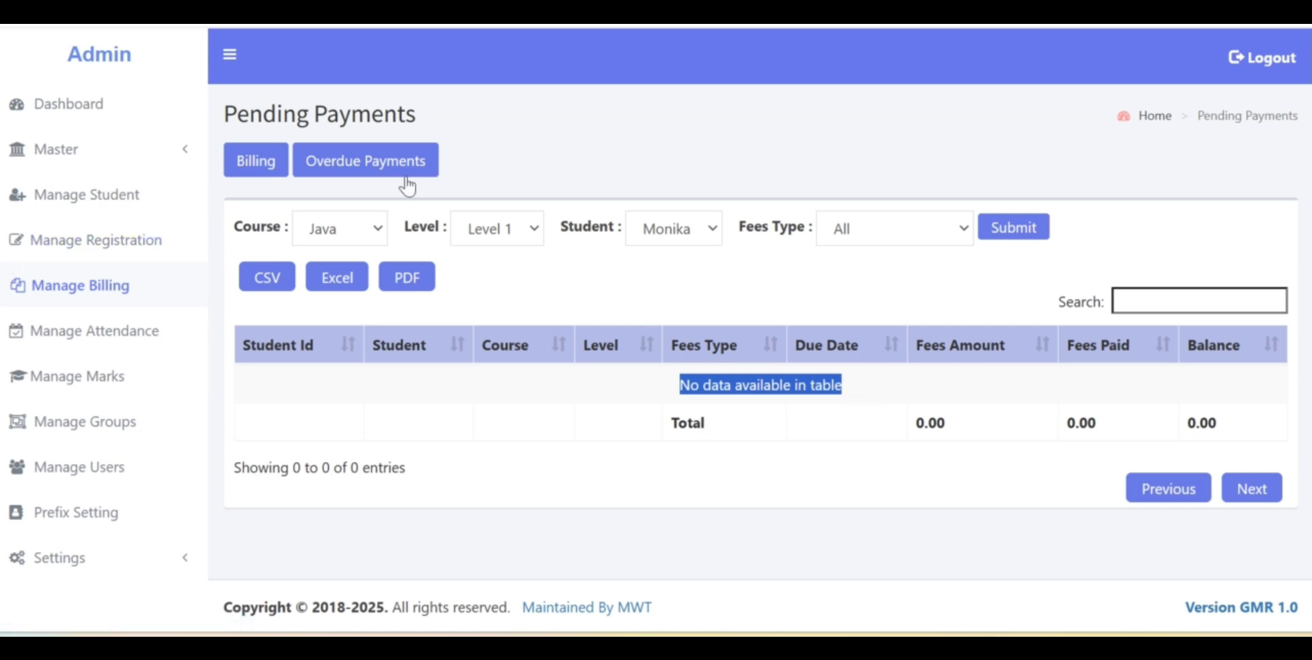
click(115, 348)
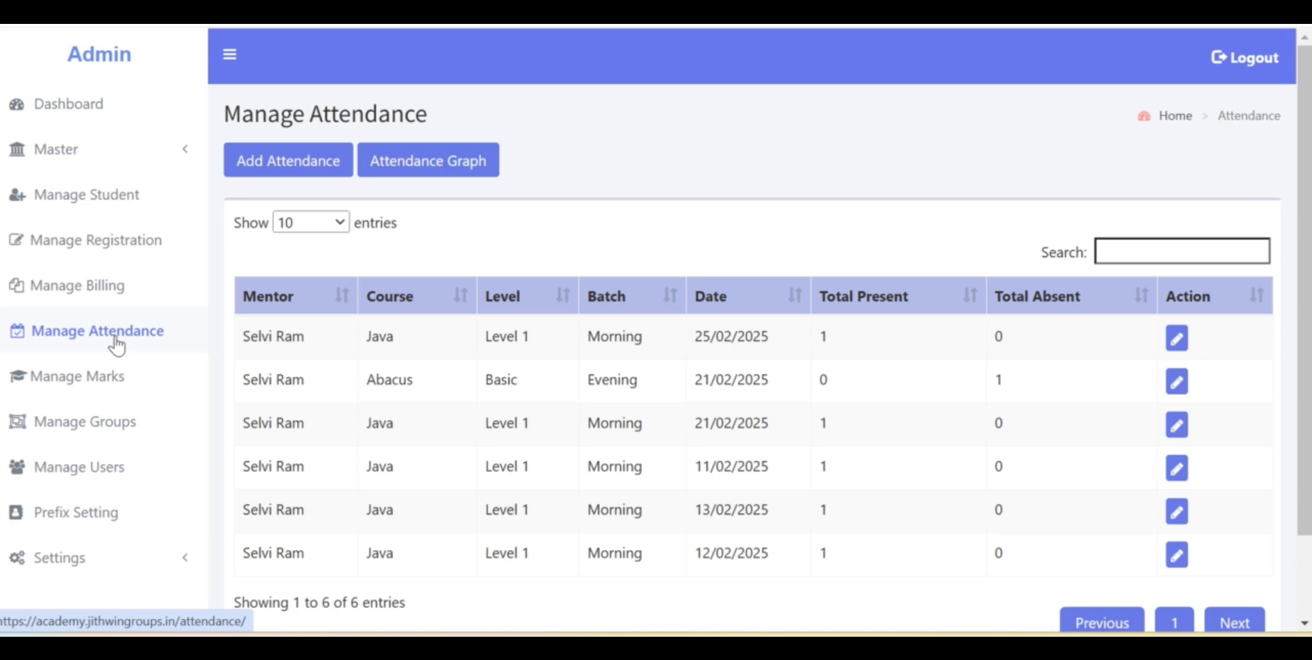
Step: Start an attendance entry for the second mentor, Java Level 1, Evening batch
click(249, 161)
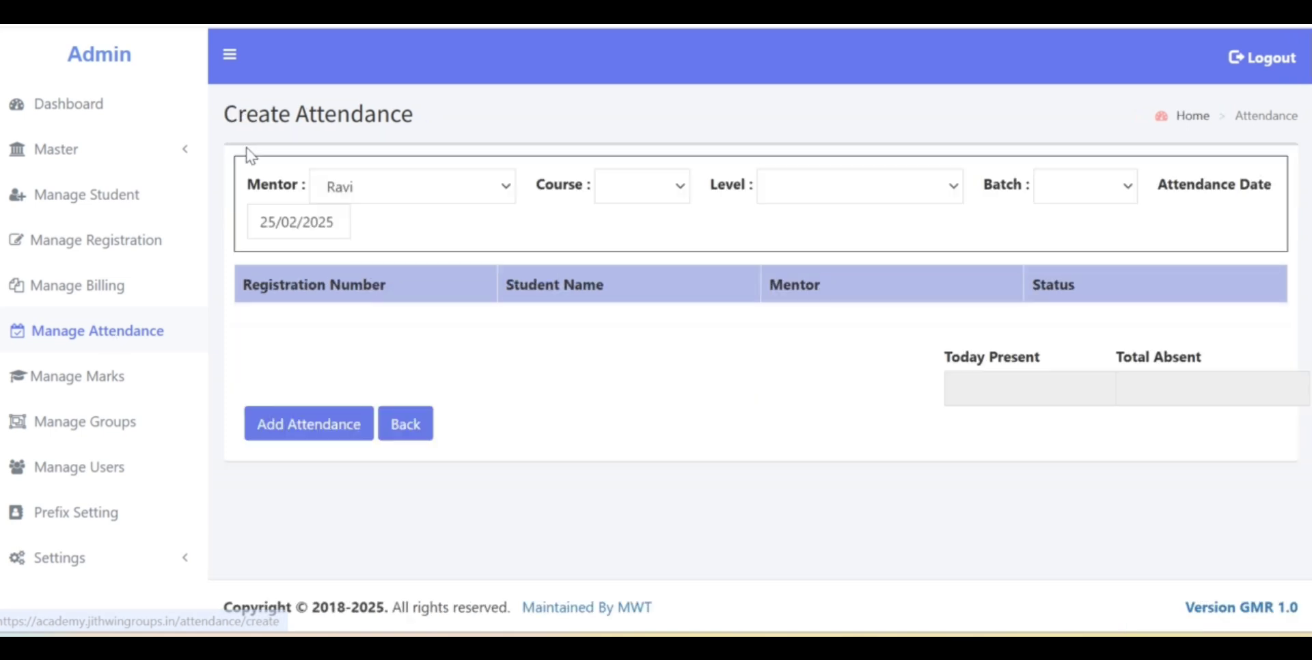
click(389, 195)
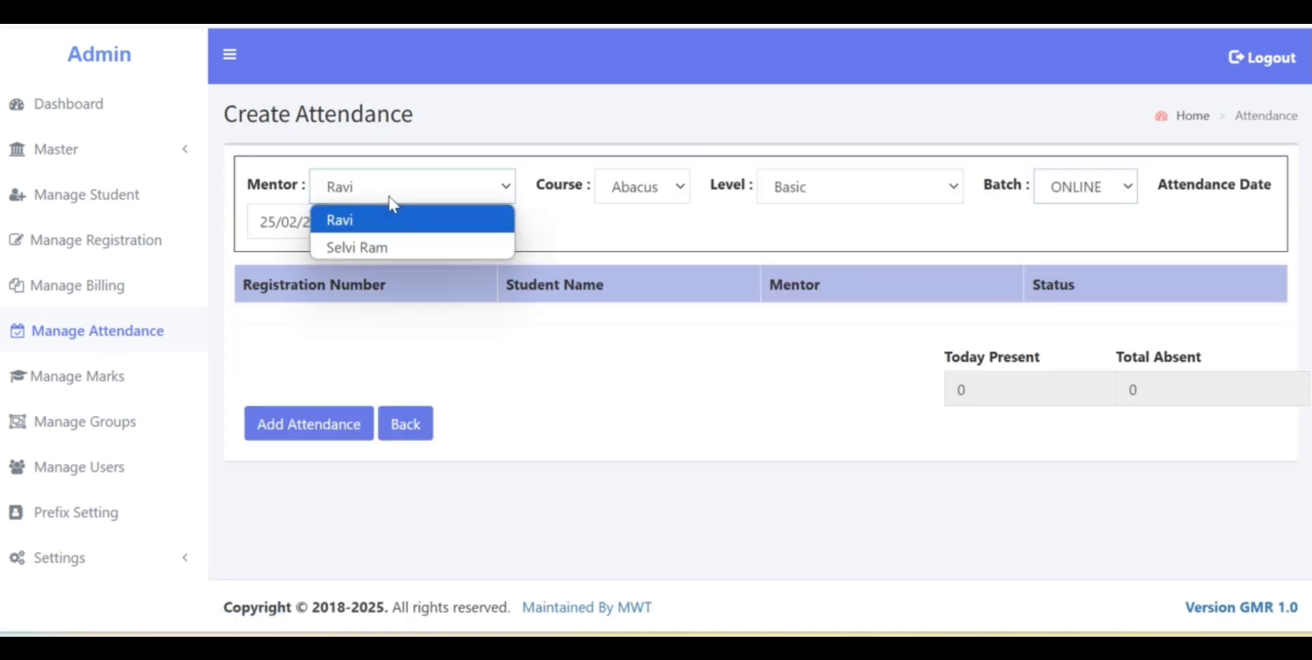
click(390, 247)
click(645, 195)
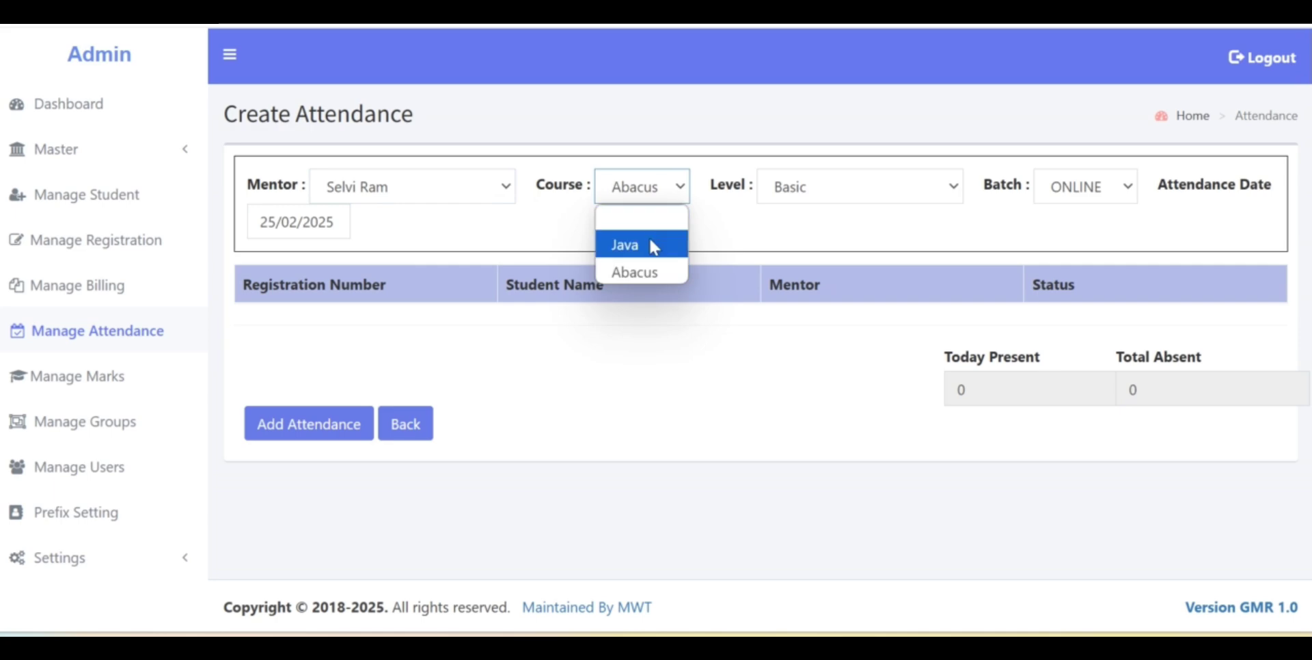
click(650, 244)
click(804, 197)
click(787, 244)
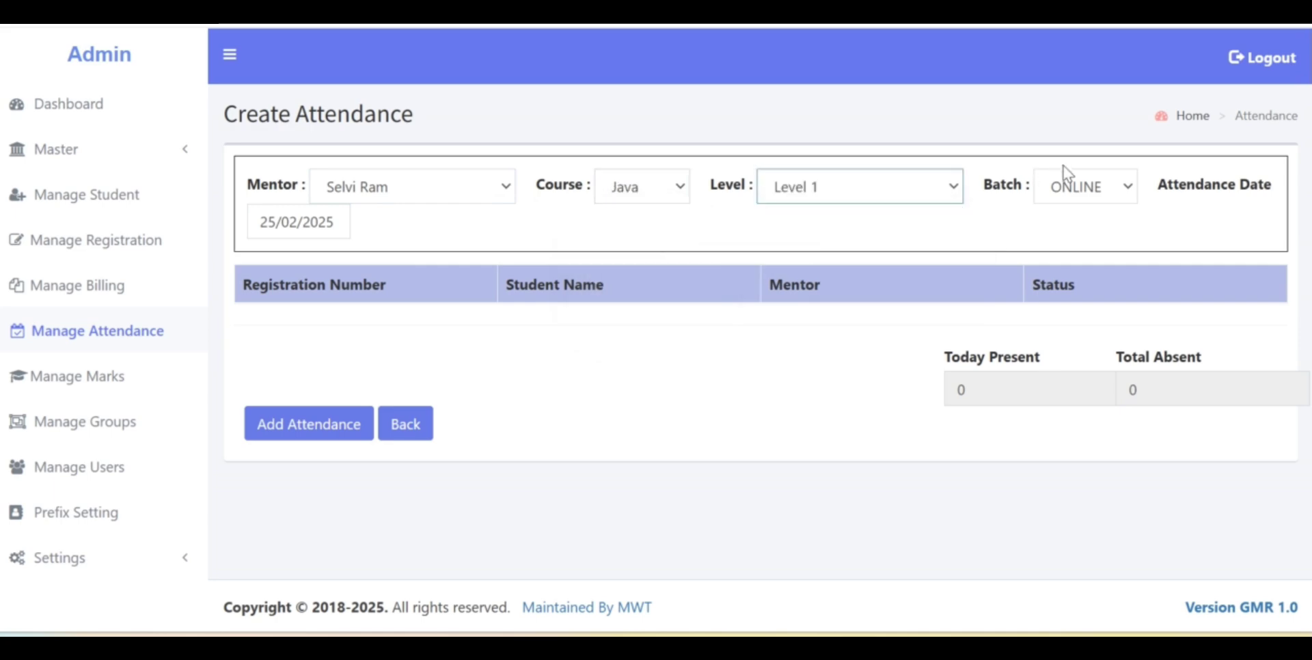
click(1066, 187)
click(1067, 273)
Step: Date it 26/02/2025, mark the student absent, and save the attendance
click(299, 222)
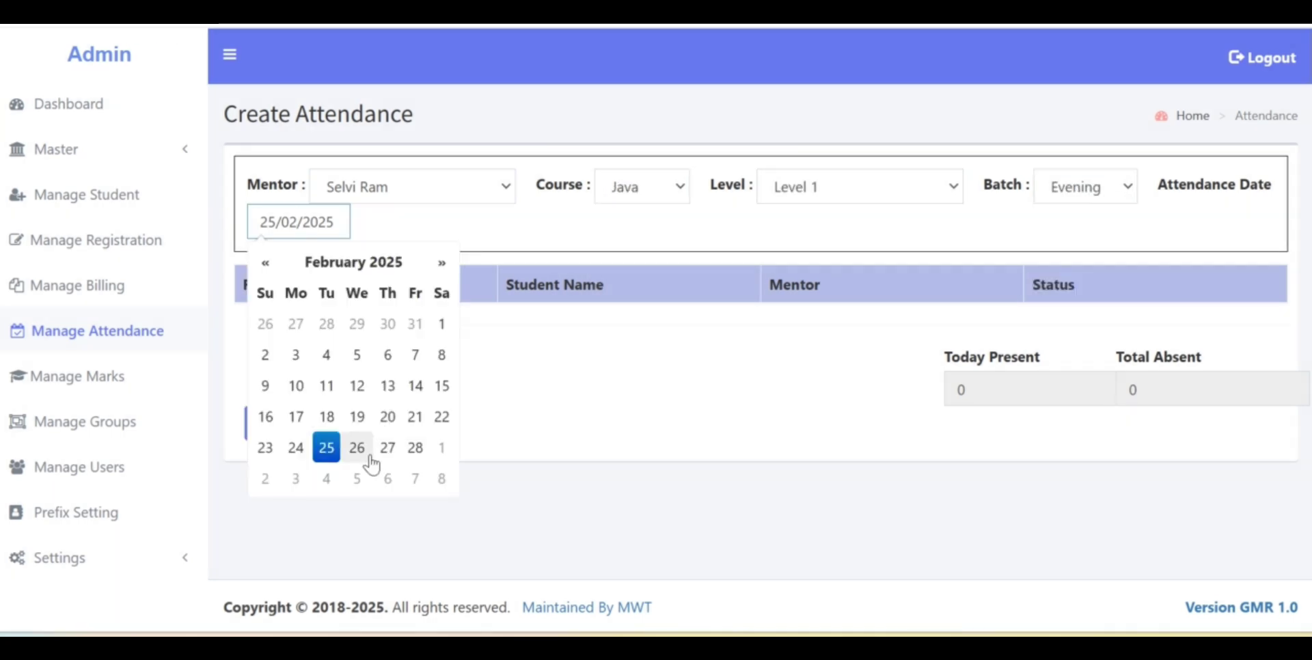
click(358, 445)
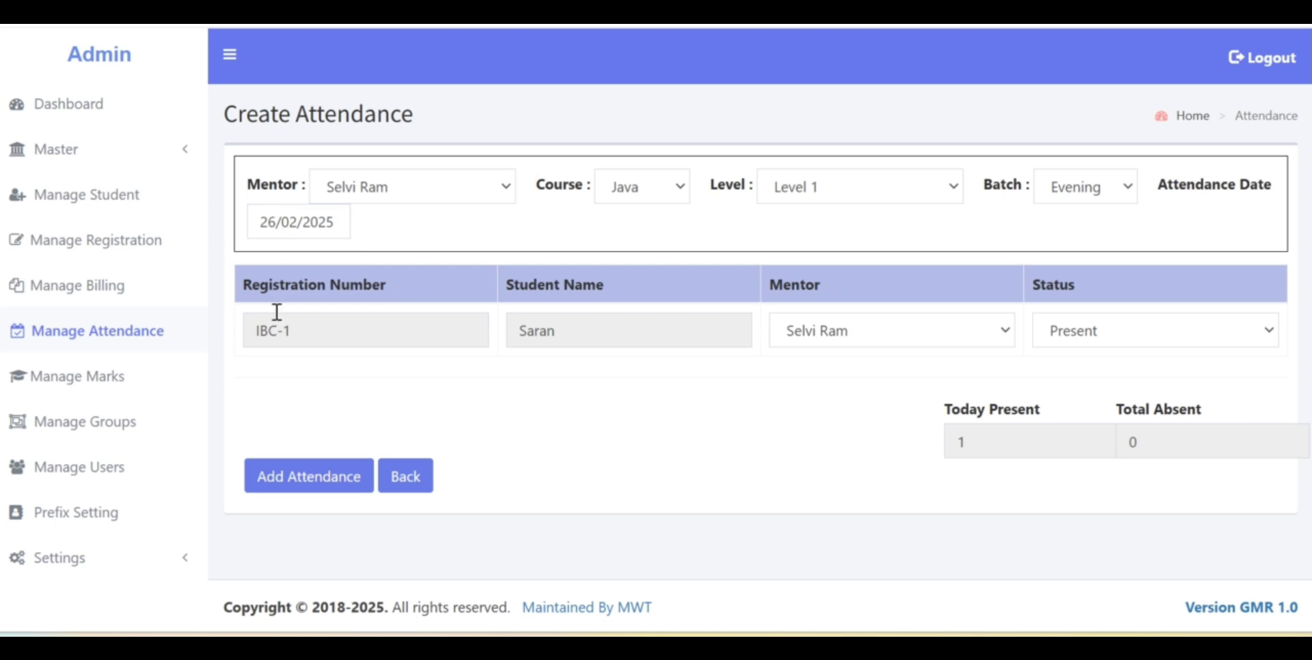
click(1120, 338)
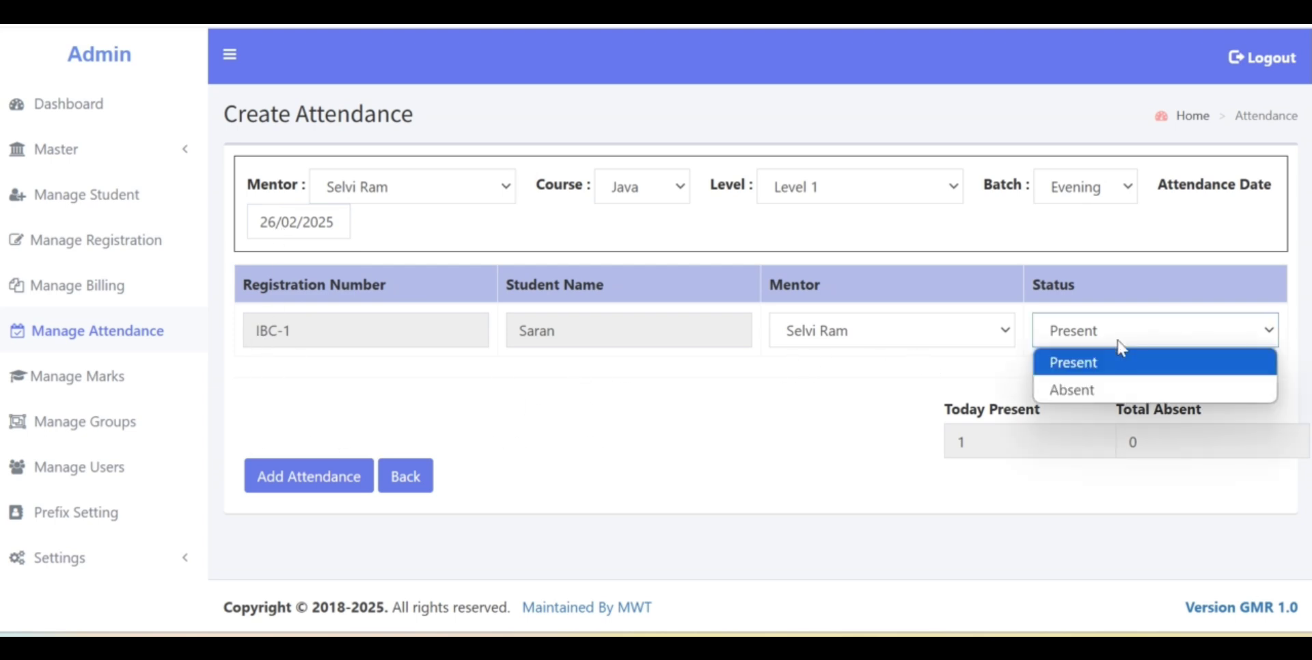
click(1078, 391)
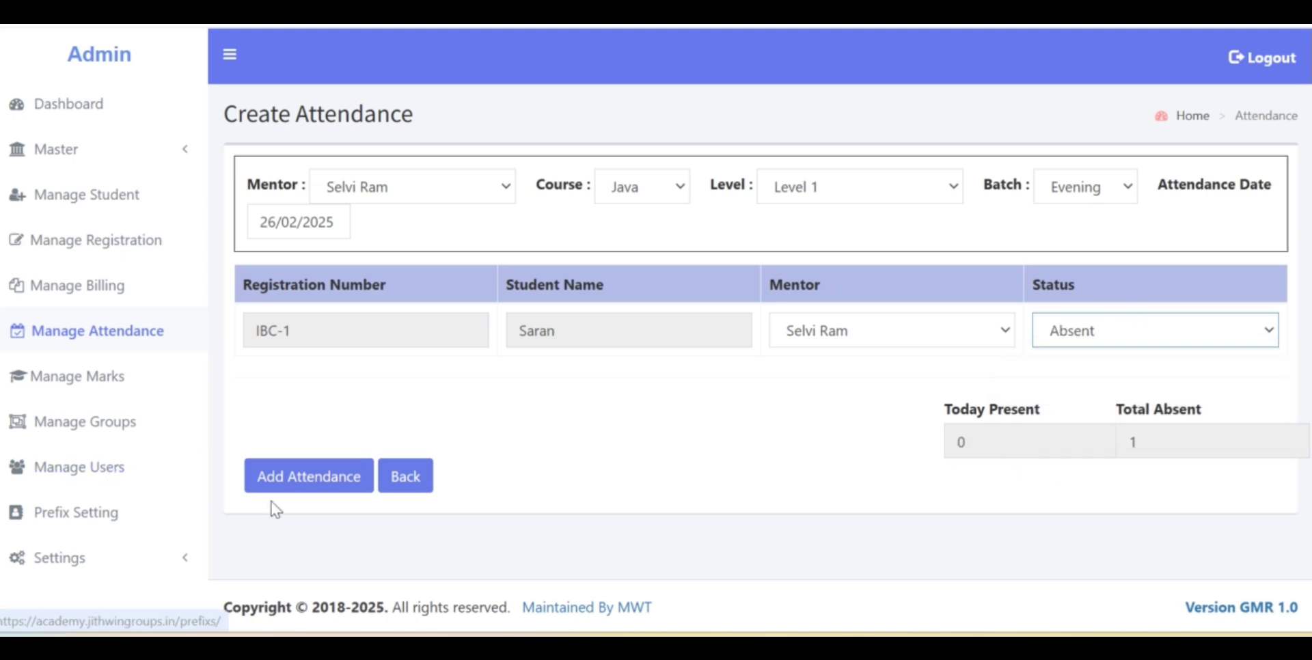
click(281, 479)
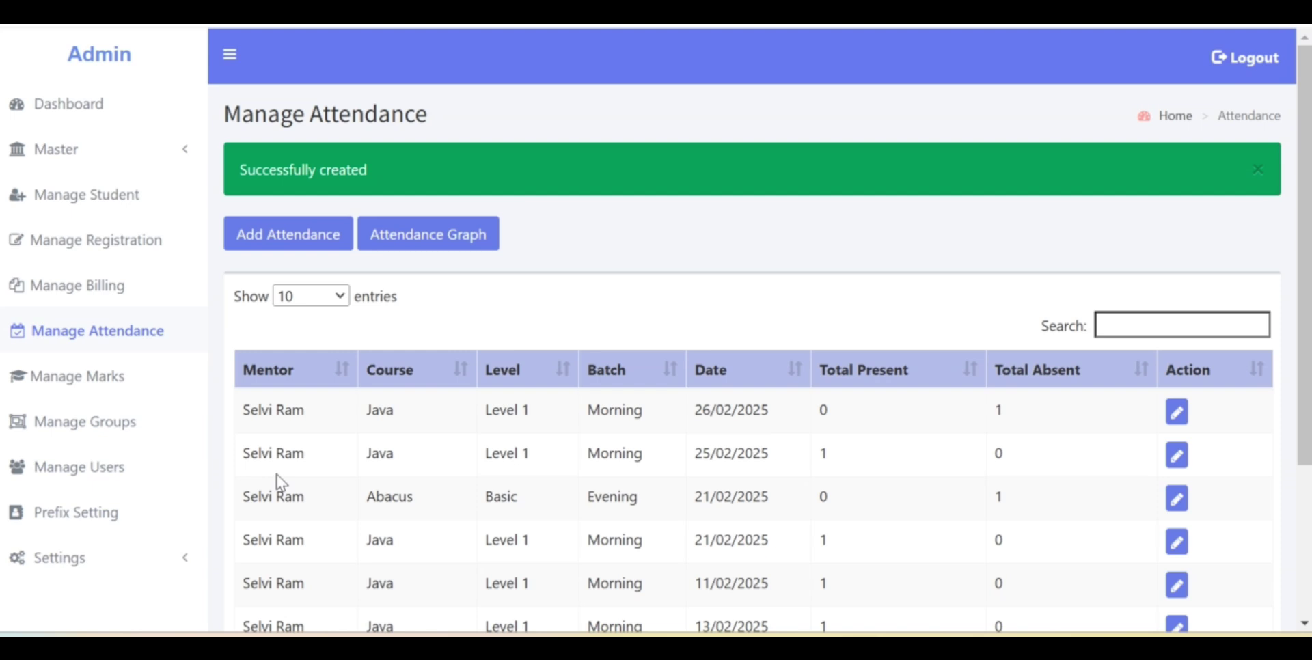
scroll(281, 482, down, 2)
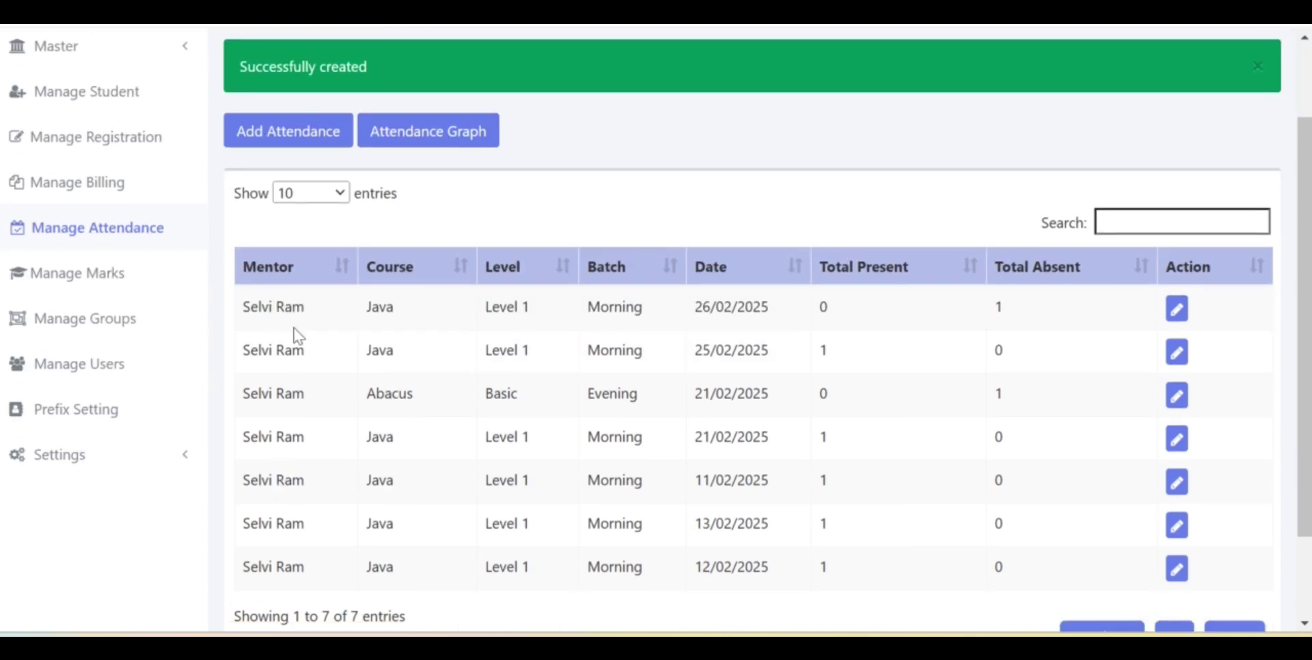
drag(678, 311, 770, 309)
drag(700, 356, 806, 349)
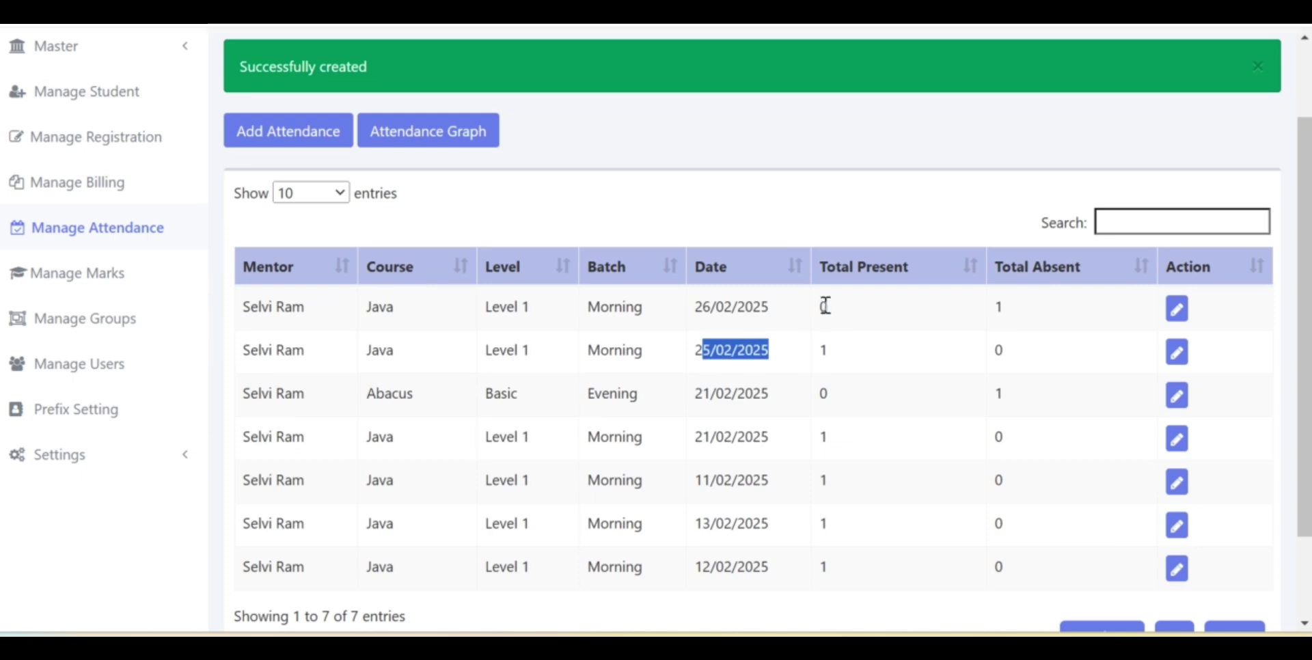
drag(819, 305, 938, 300)
scroll(913, 478, down, 2)
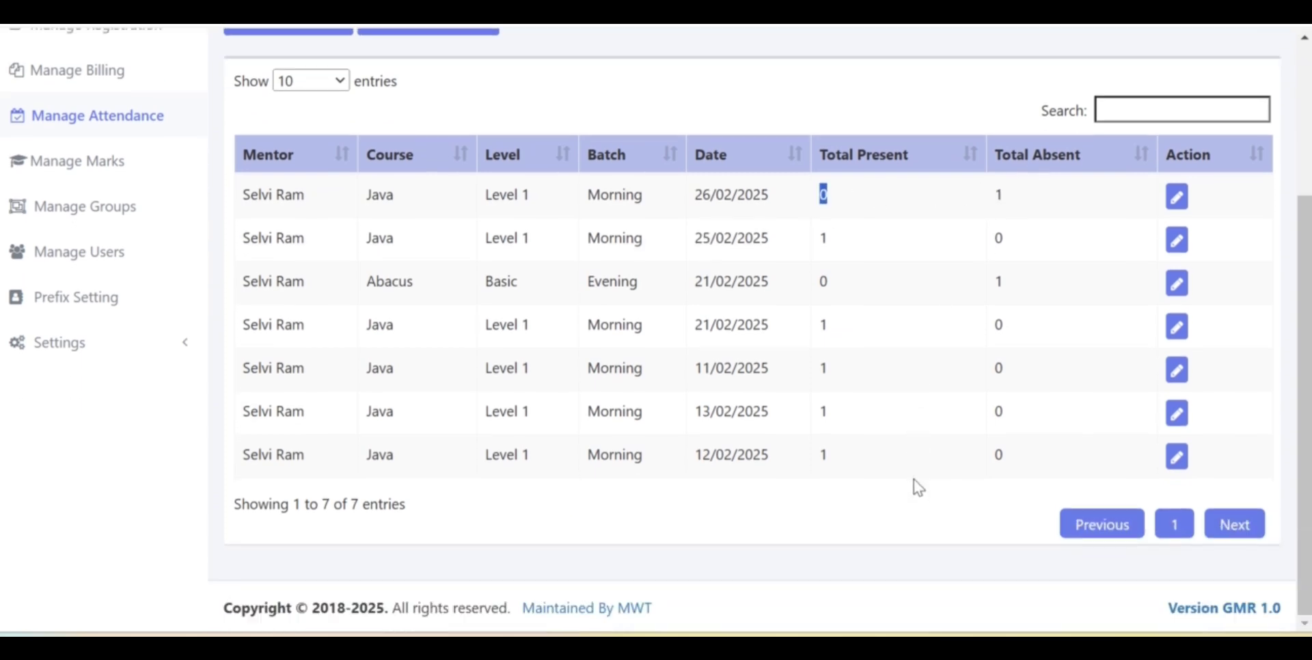
scroll(912, 479, up, 1)
scroll(912, 478, up, 1)
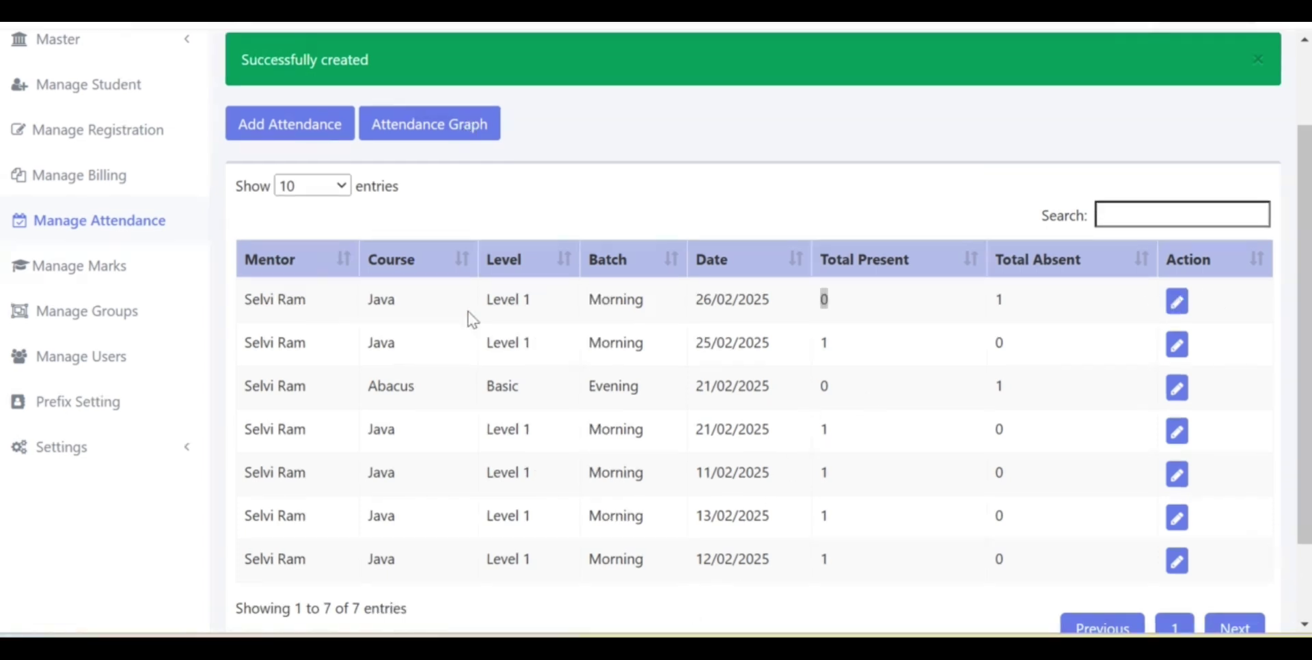
Step: Generate the Attendance Graph for February 2025, Evening batch
click(419, 131)
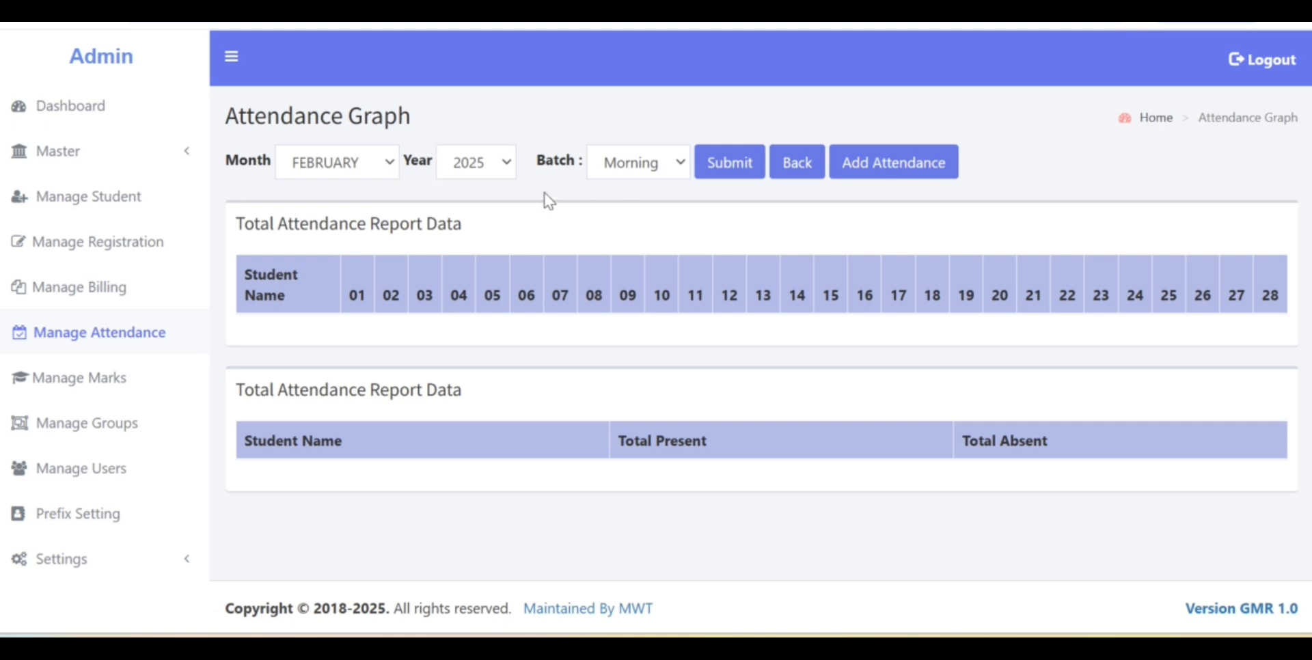
click(309, 179)
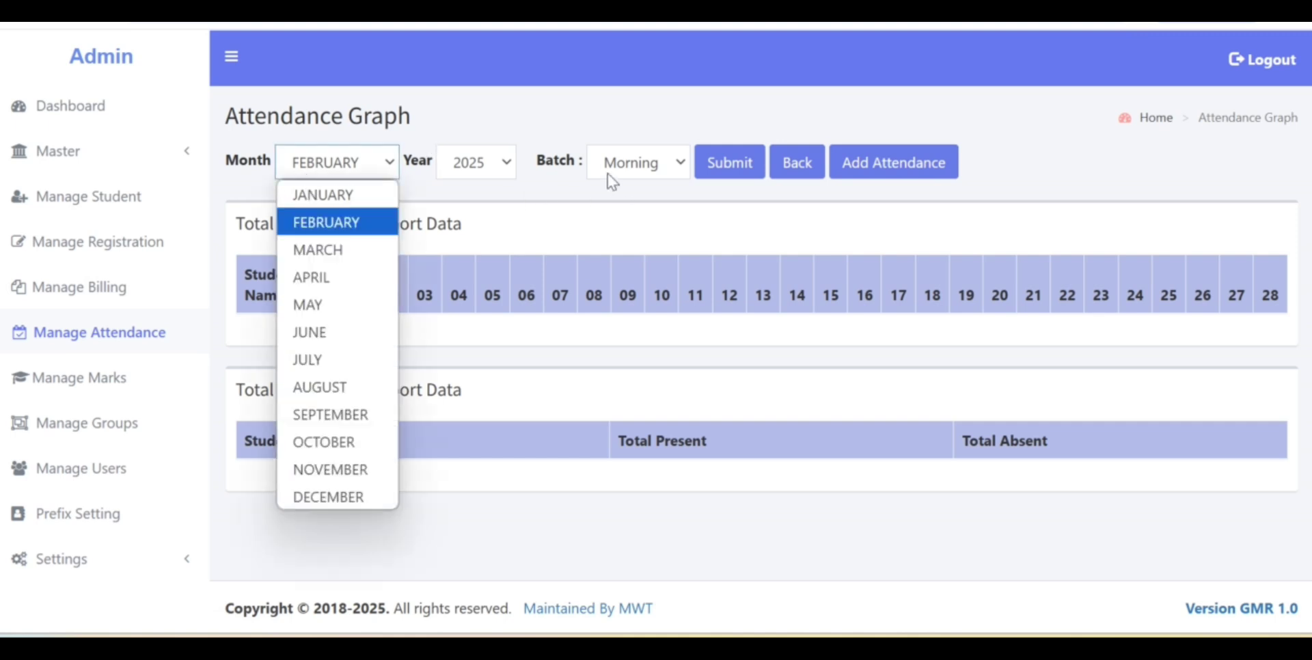
click(638, 175)
click(649, 219)
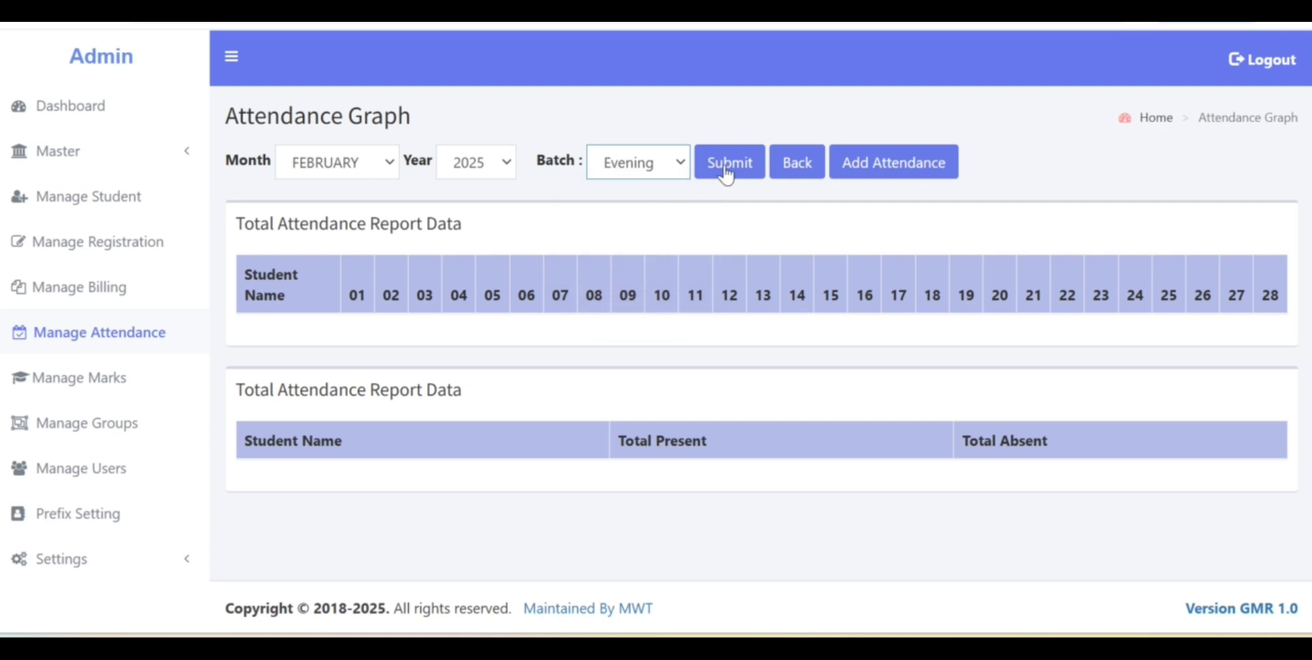
click(728, 172)
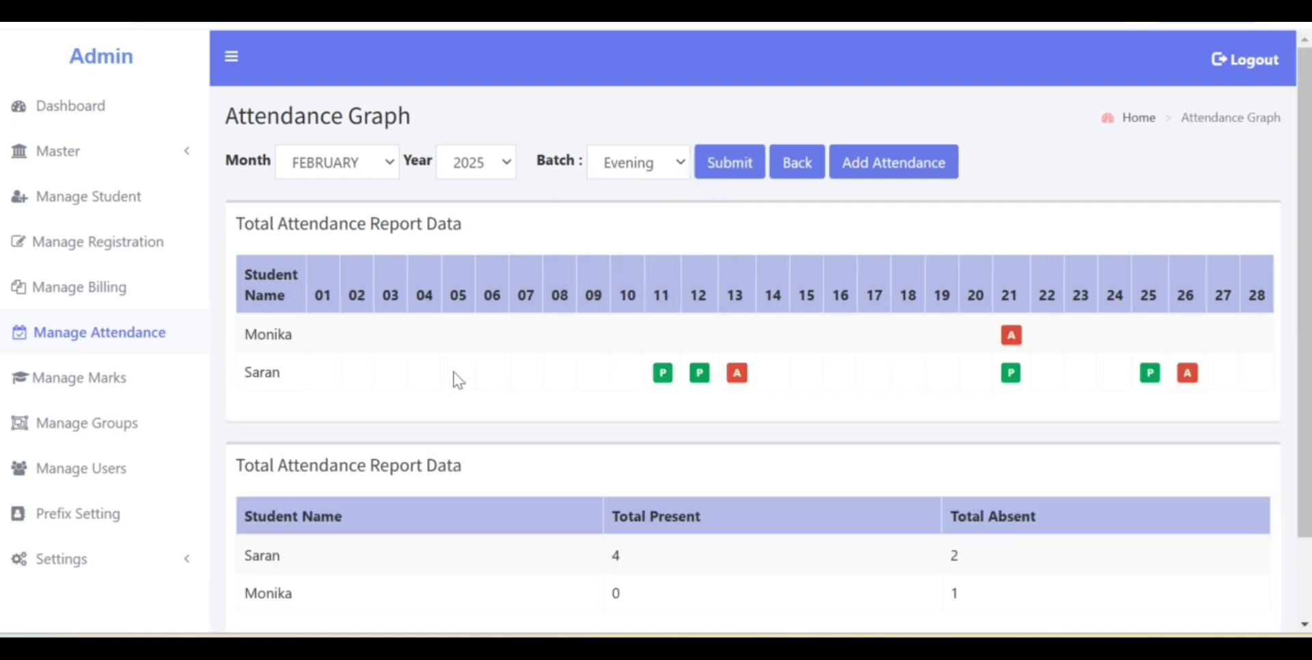
drag(248, 334, 365, 400)
Step: Review the summary totals: one student 4 present/2 absent, another 0/1
scroll(772, 439, down, 2)
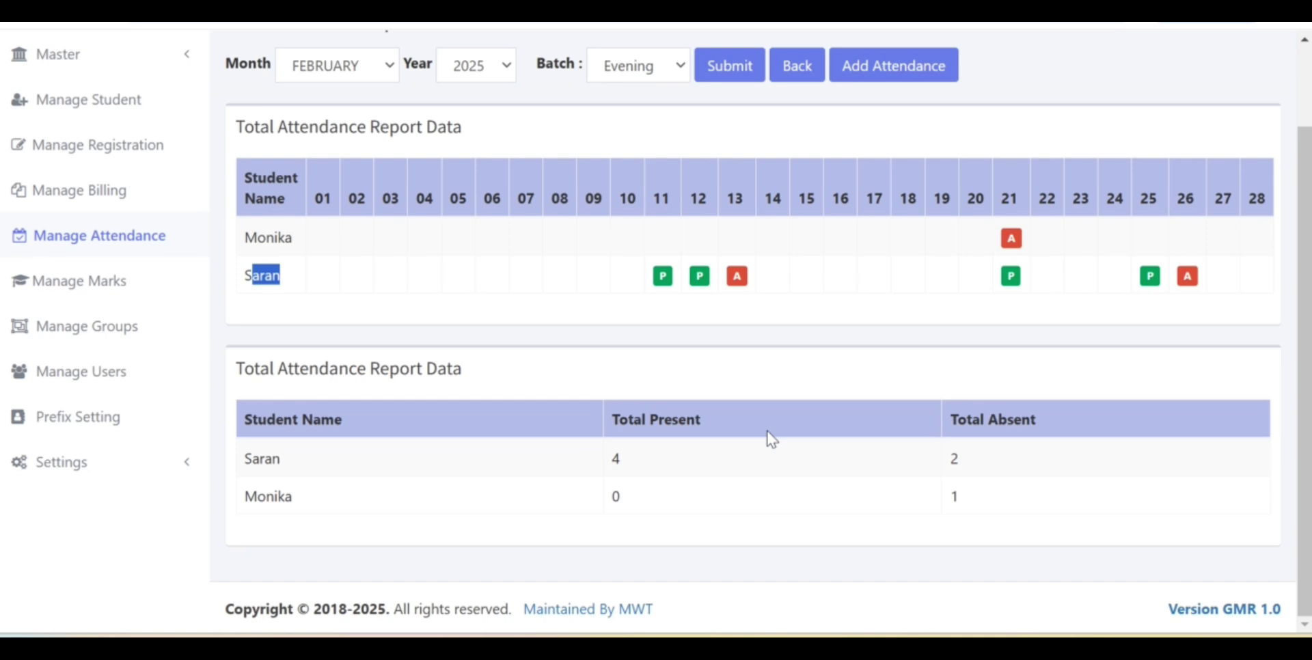
scroll(771, 439, up, 2)
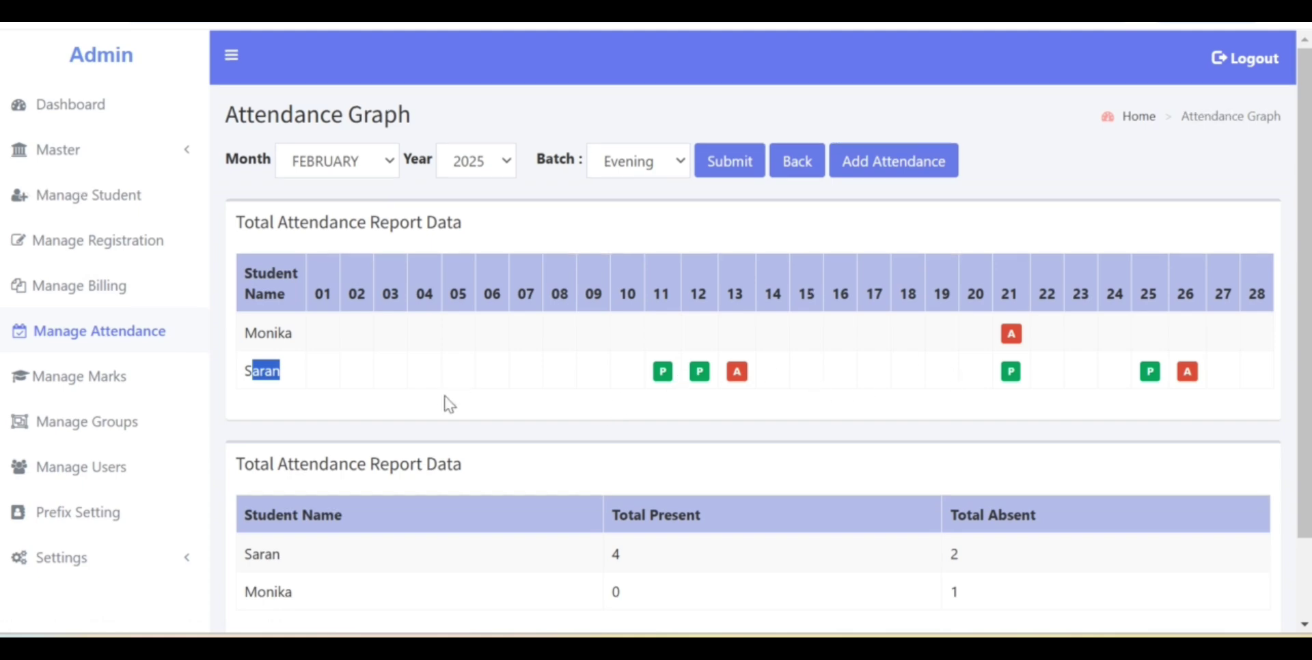
scroll(447, 405, down, 2)
drag(244, 375, 495, 384)
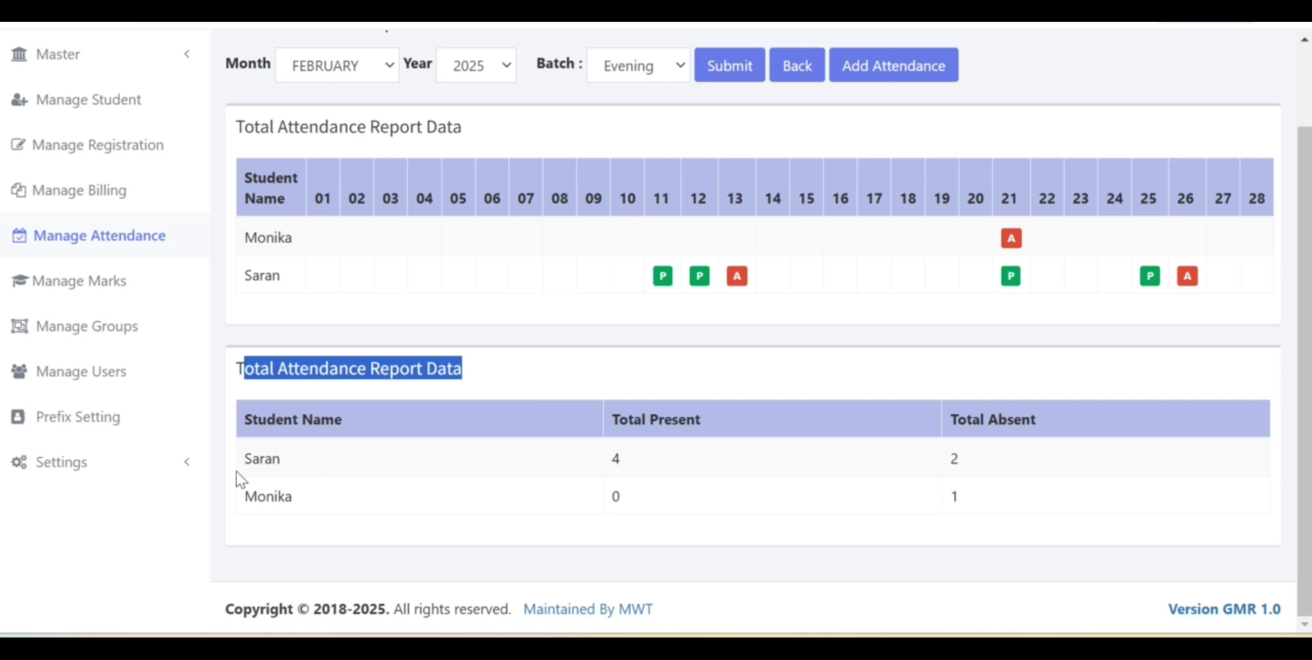
drag(240, 473, 319, 471)
drag(675, 463, 600, 470)
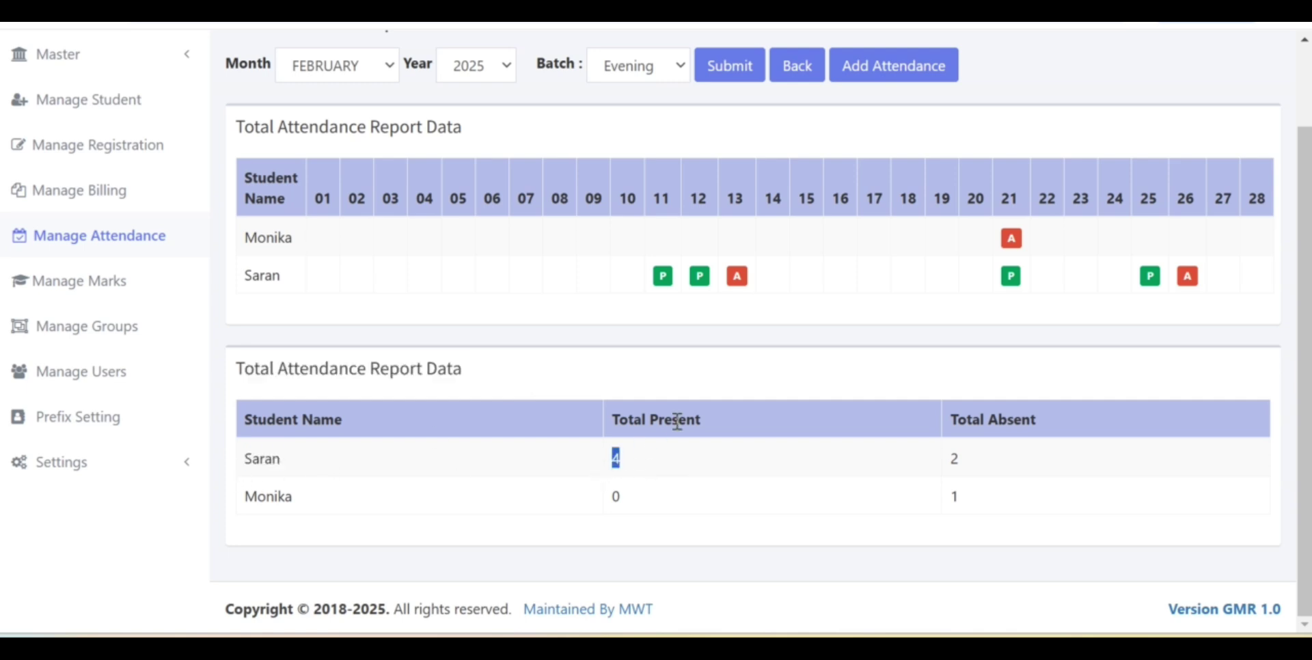
drag(988, 449, 936, 462)
drag(234, 506, 801, 468)
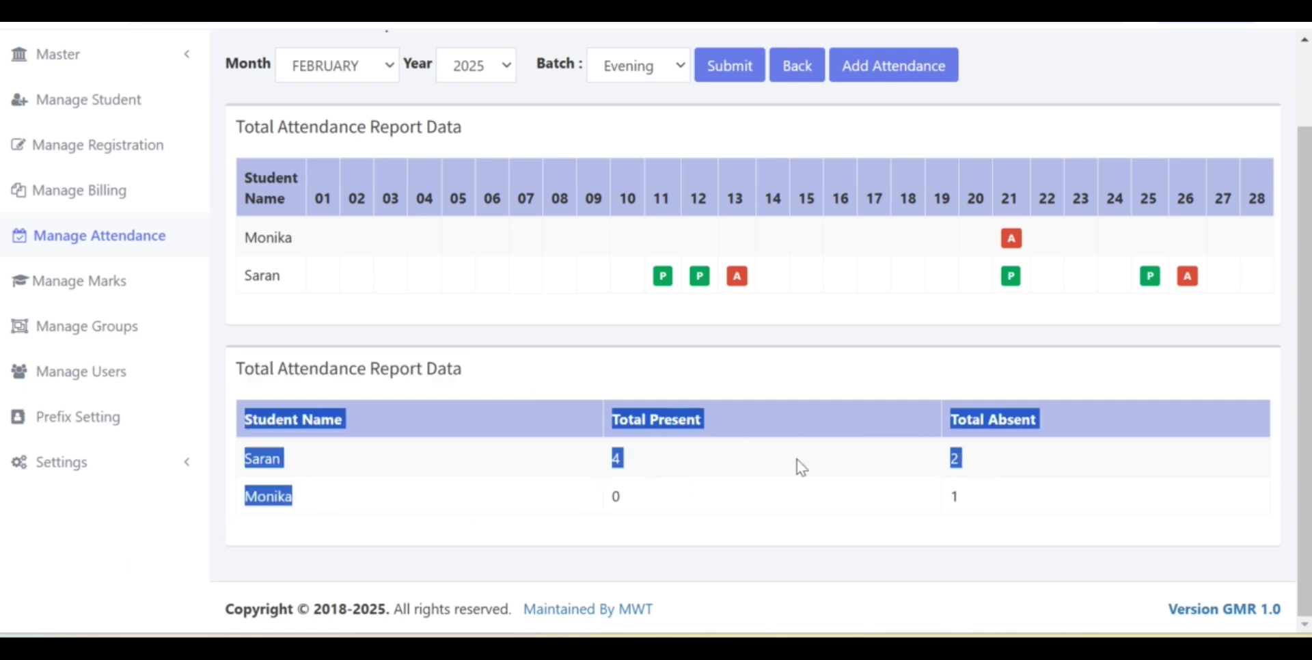
click(813, 494)
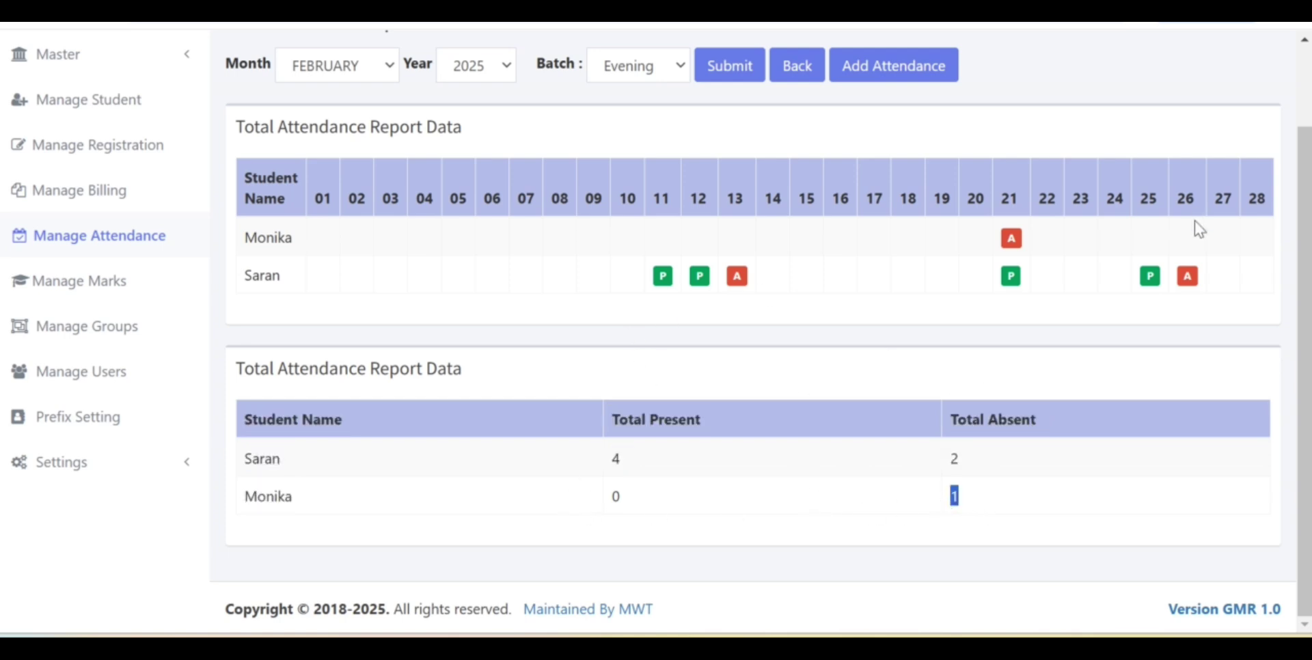
scroll(164, 379, up, 2)
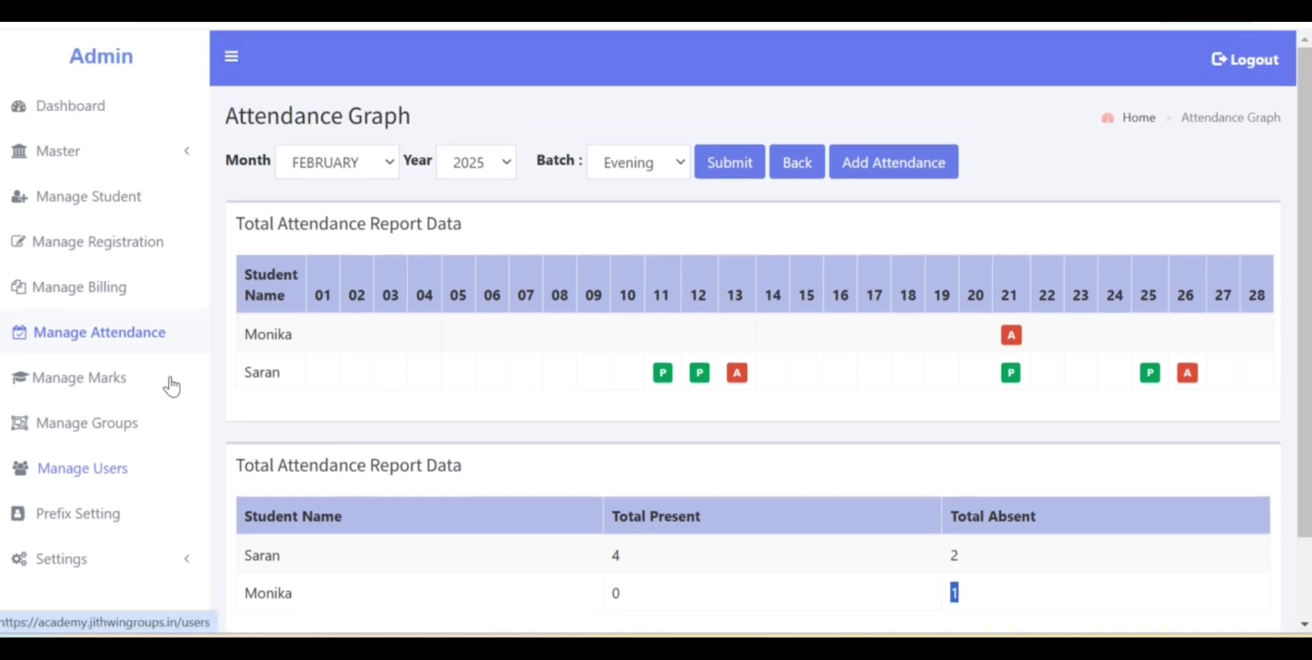
Step: Open Manage Marks to see the single Java Level 1 record with 92 marks
click(96, 394)
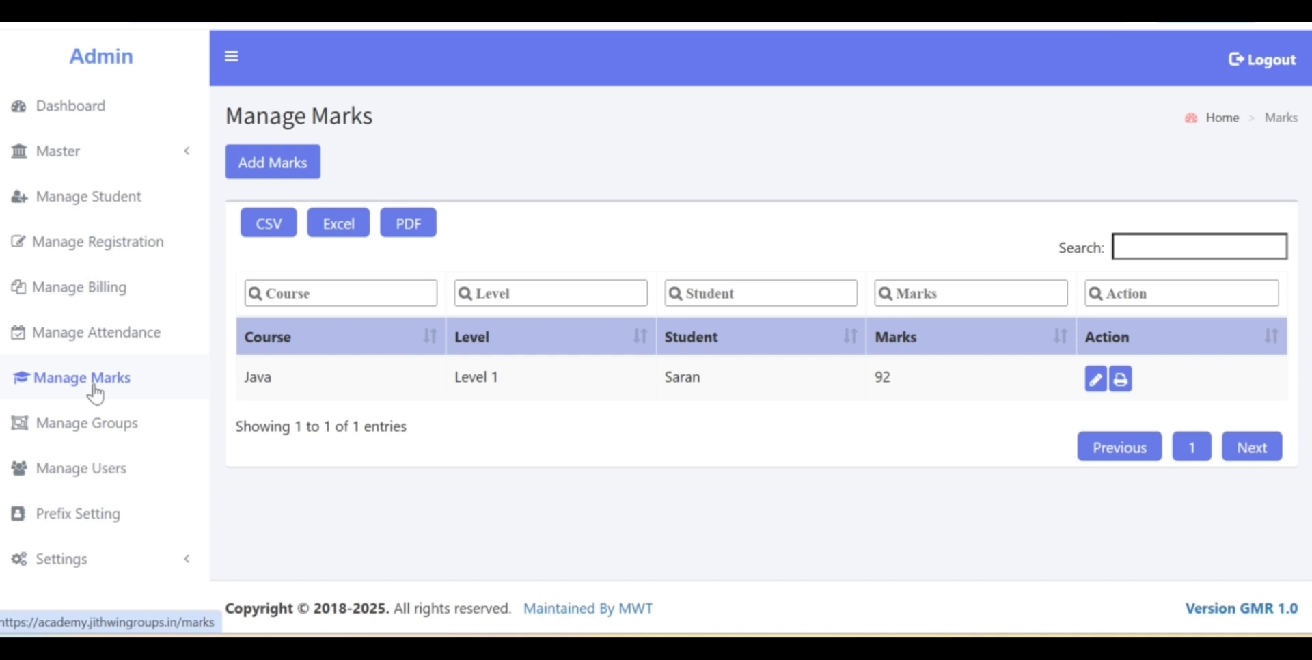
Step: Start a new marks record for course Abacus, level Basic, and its Basic-level student
click(306, 174)
click(355, 205)
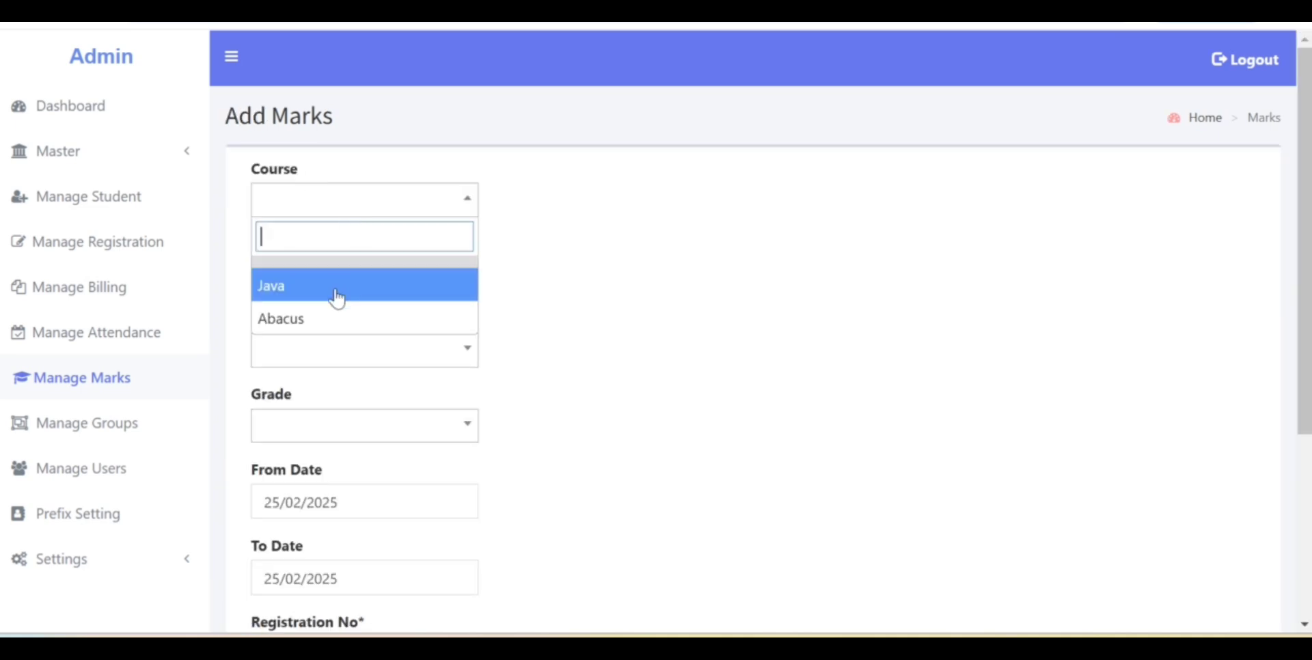
click(336, 292)
click(332, 284)
click(320, 362)
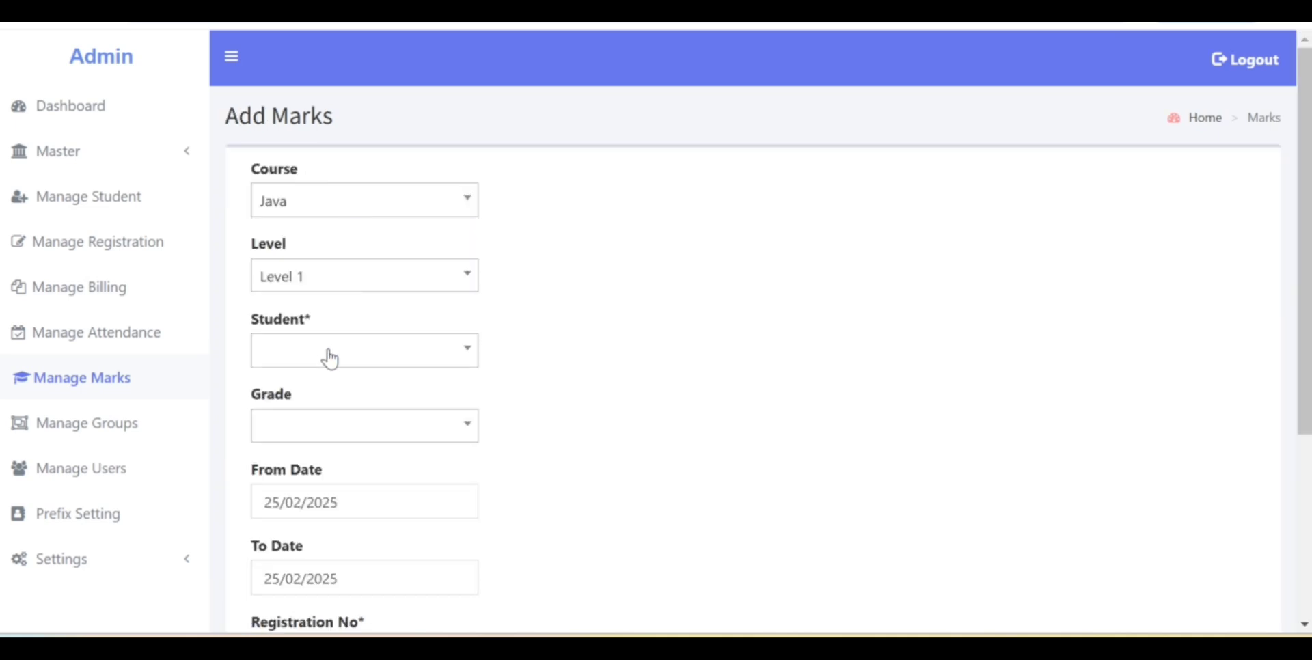
click(328, 352)
click(336, 285)
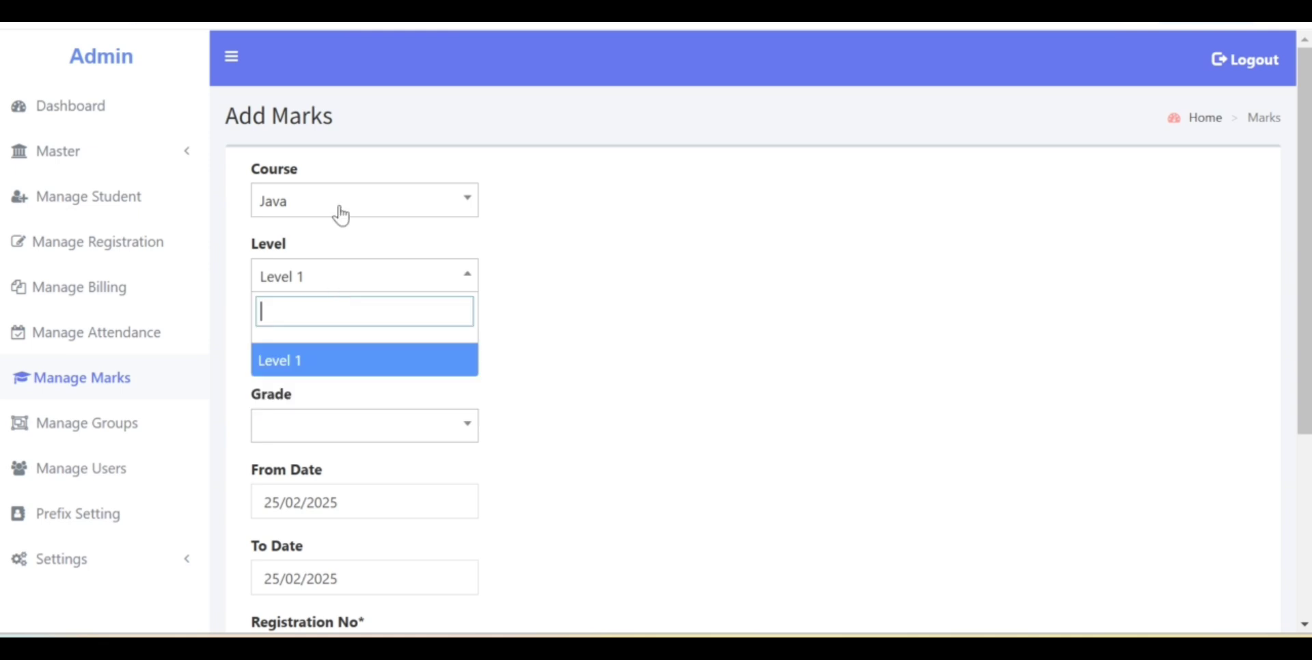
click(338, 205)
click(315, 321)
click(316, 283)
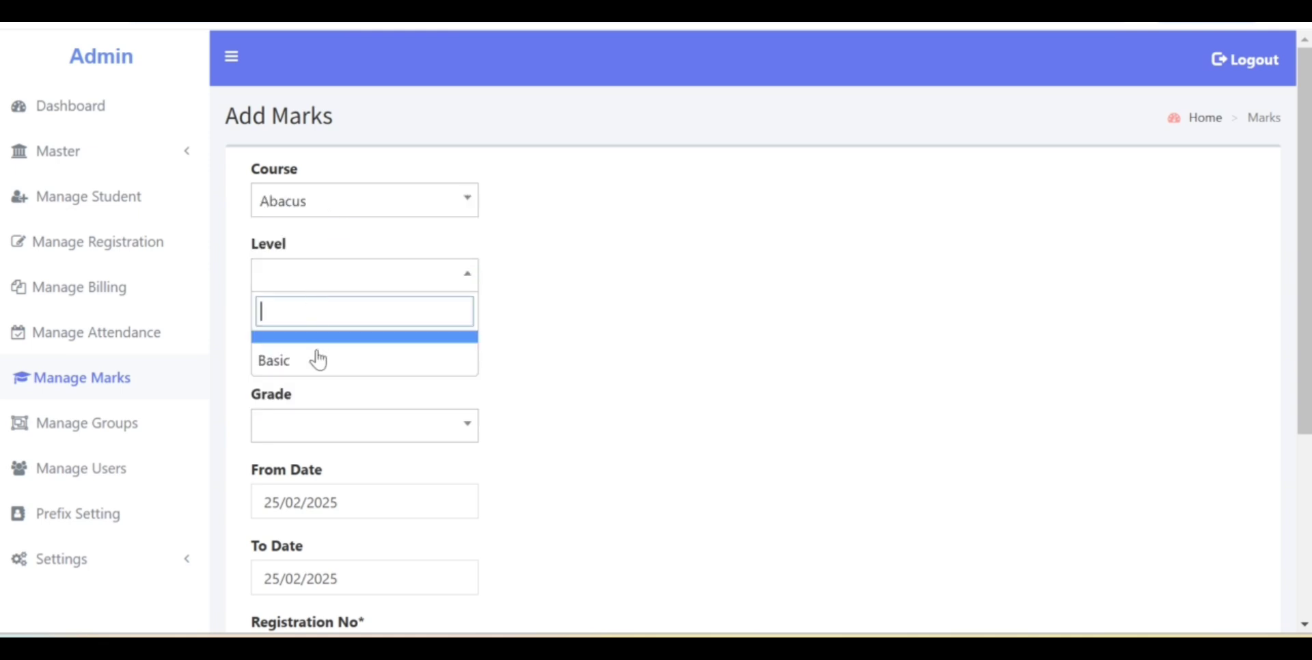
click(320, 361)
click(326, 355)
click(316, 436)
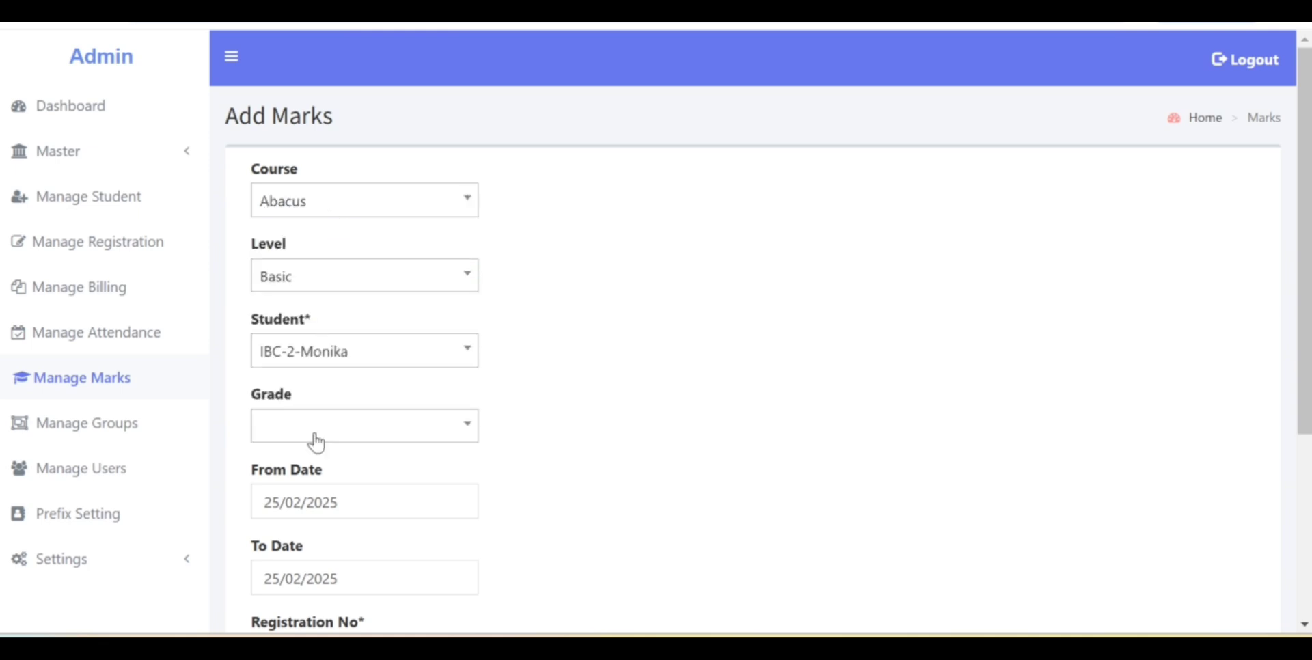
Step: Set grade Second and 80 marks obtained, then save the record
scroll(317, 436, down, 3)
click(313, 234)
click(278, 338)
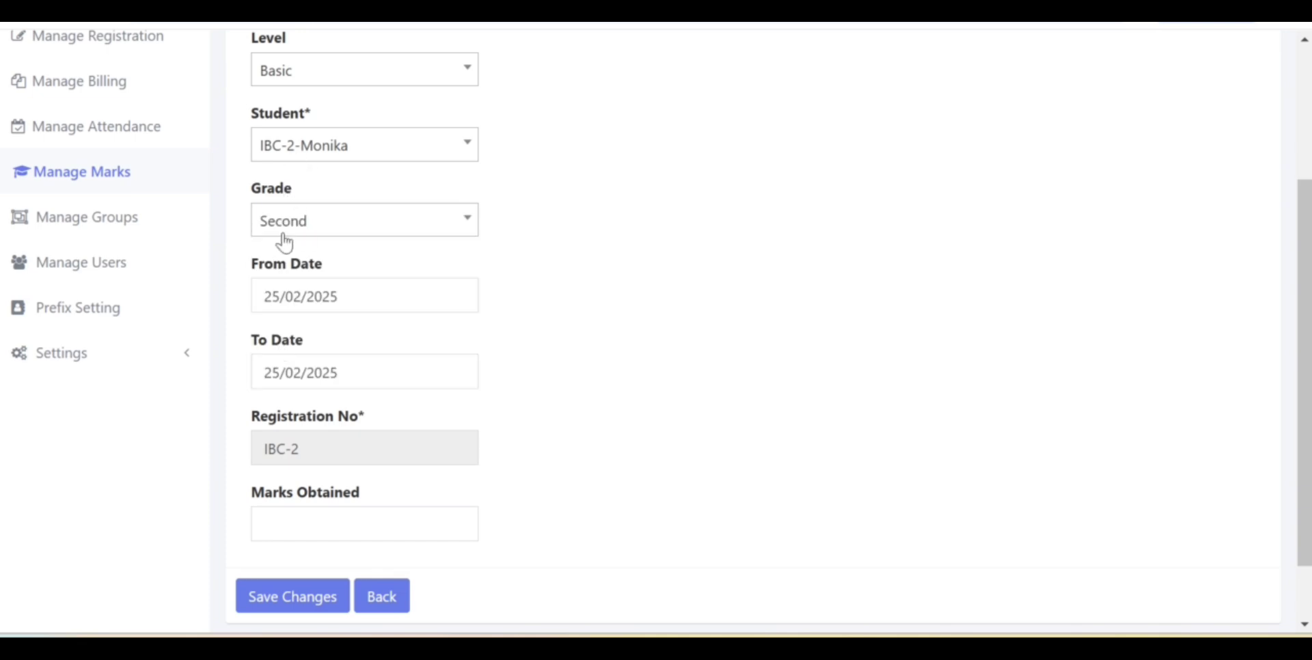
scroll(415, 335, down, 1)
click(337, 449)
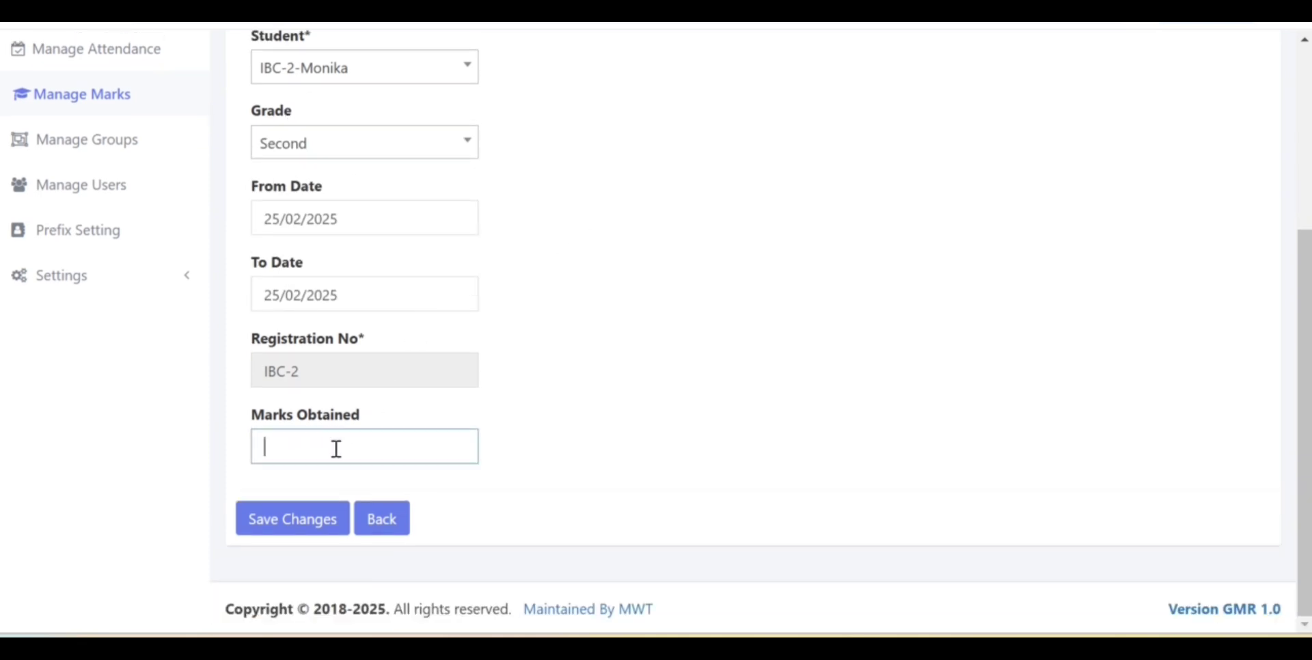
text(89)
key(BackSpace)
text(0)
click(314, 519)
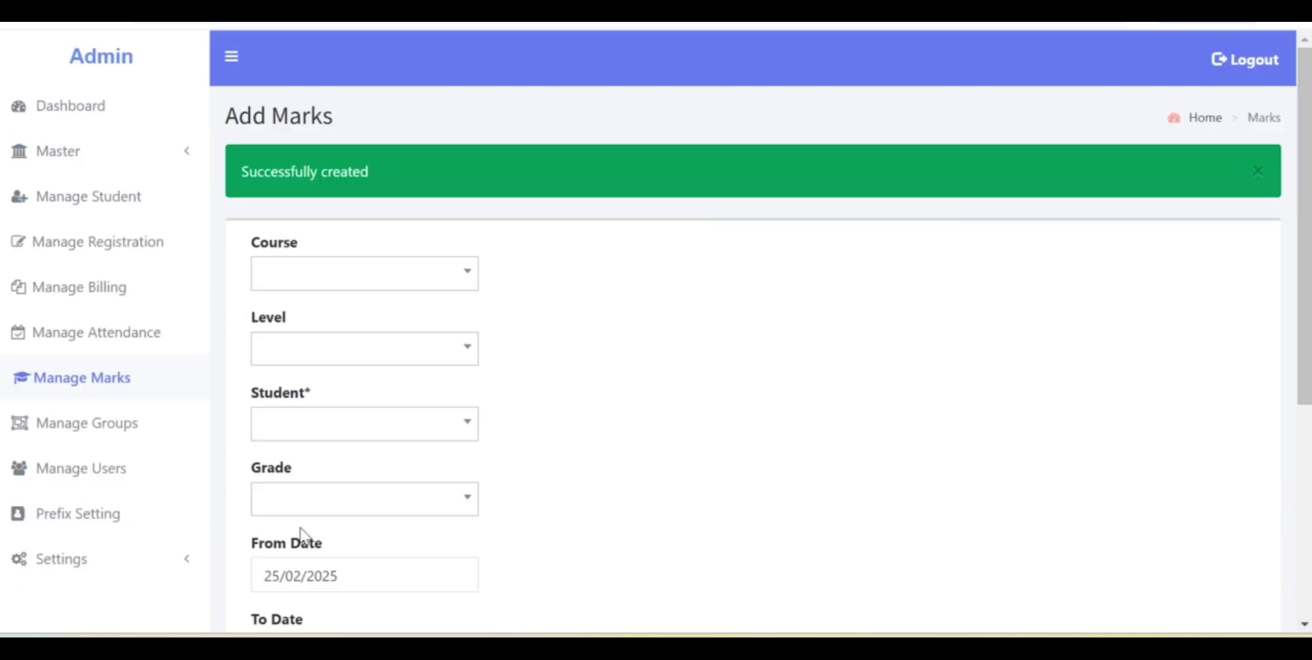
Step: Recheck the marks list for the new Abacus entry, then open Manage Groups
click(93, 391)
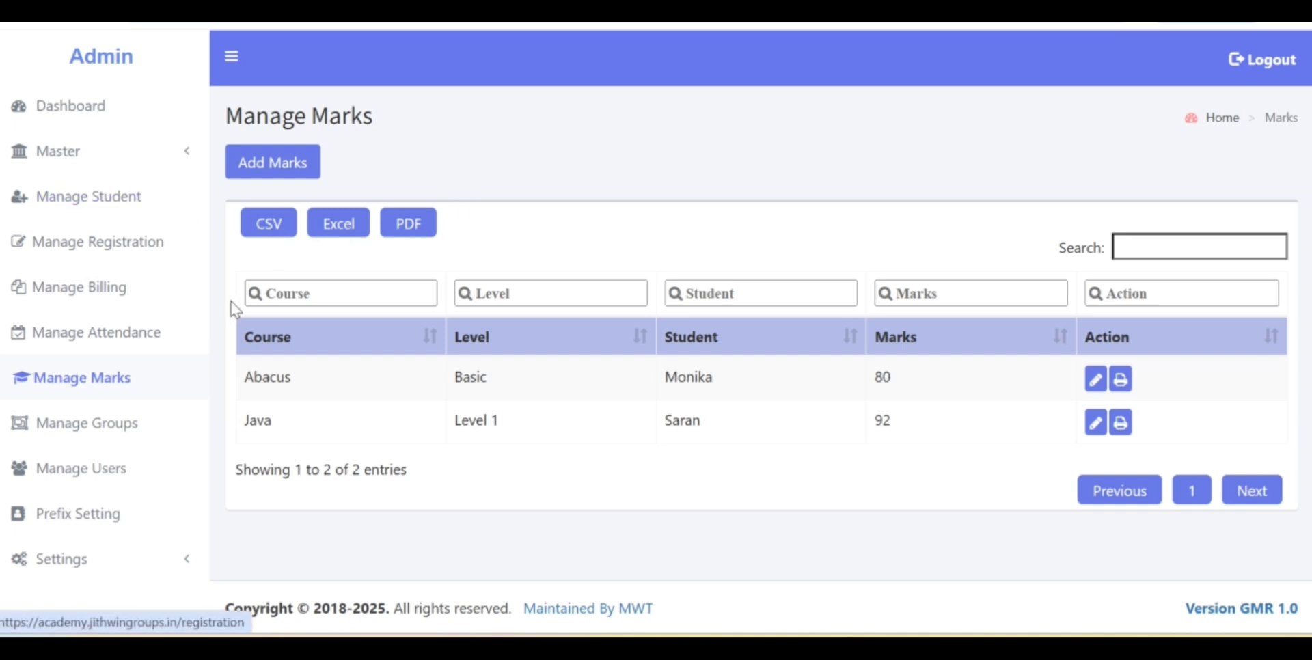
click(84, 426)
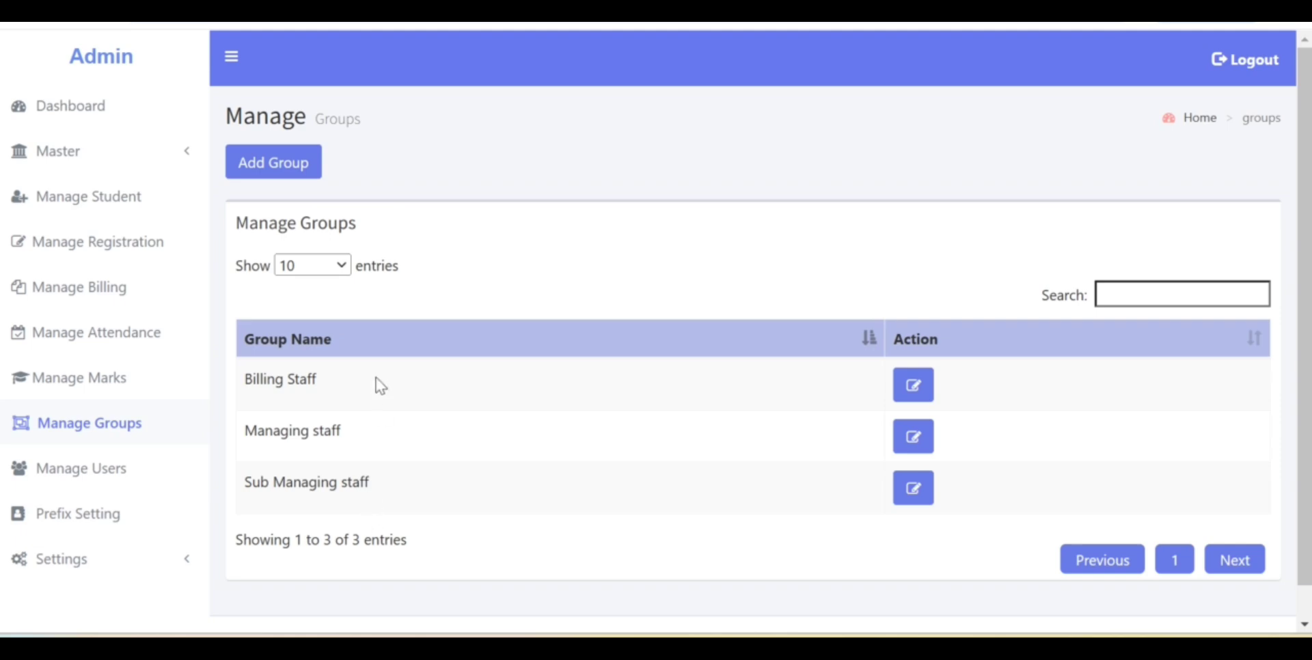
Step: Open the Billing Staff group for editing and review its enabled permission rows, including Groups and Users
click(919, 395)
scroll(410, 461, down, 3)
scroll(410, 462, down, 4)
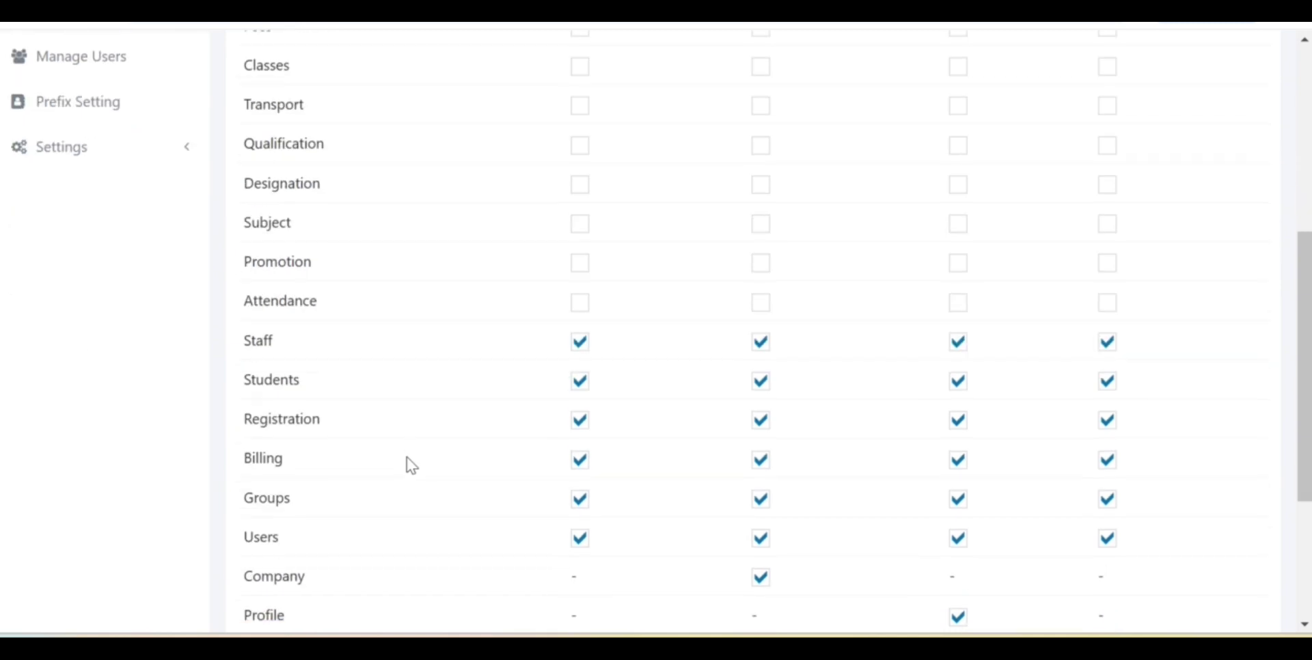
drag(246, 254, 304, 314)
drag(253, 351, 288, 356)
drag(251, 398, 291, 398)
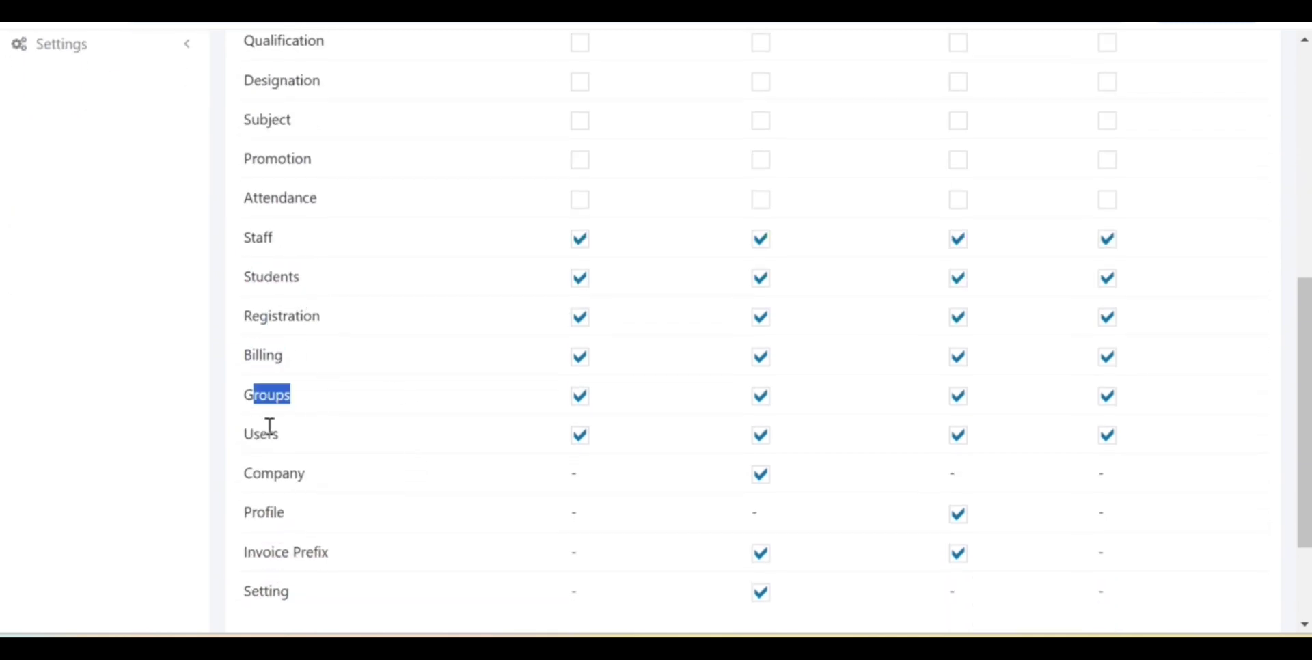
drag(252, 435, 314, 499)
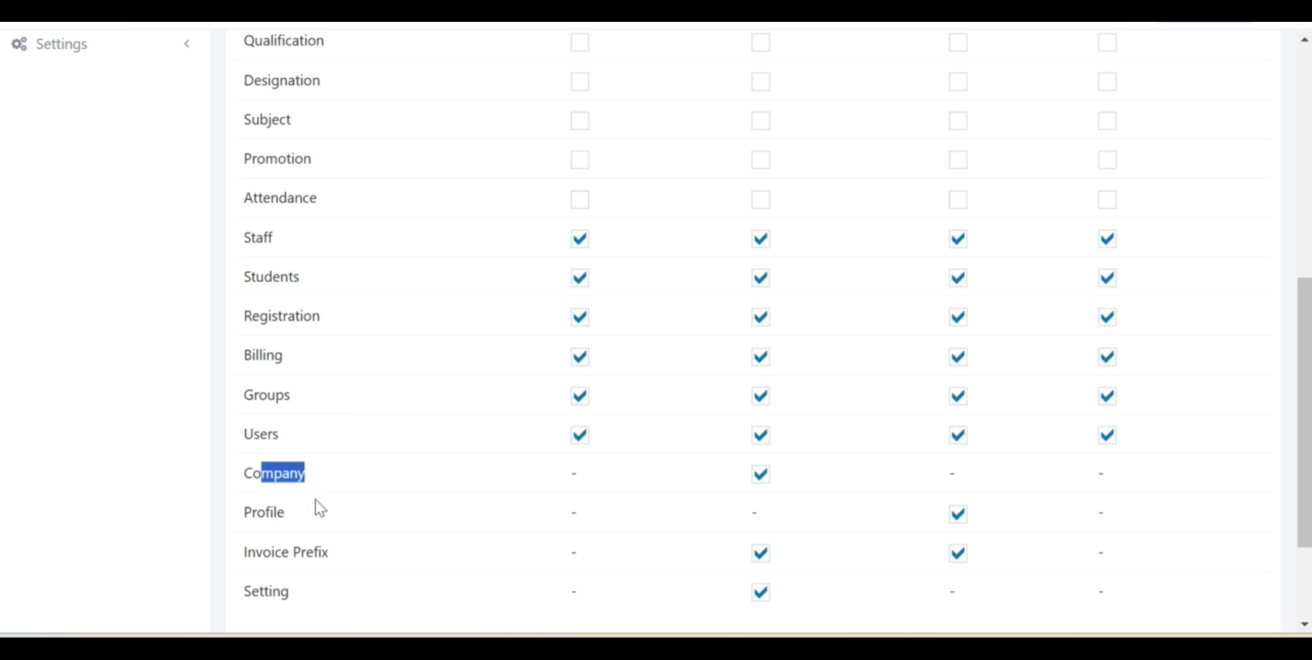
scroll(314, 498, down, 2)
drag(250, 453, 337, 492)
scroll(341, 493, up, 2)
scroll(341, 493, up, 1)
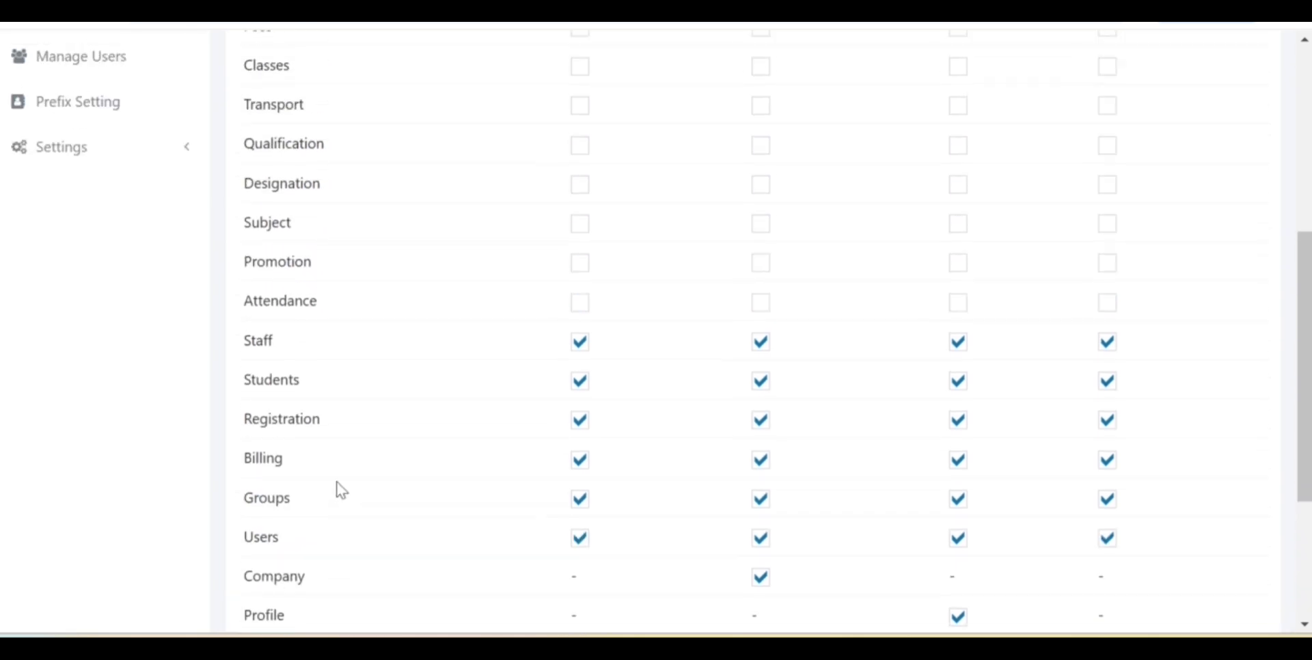
scroll(338, 482, up, 5)
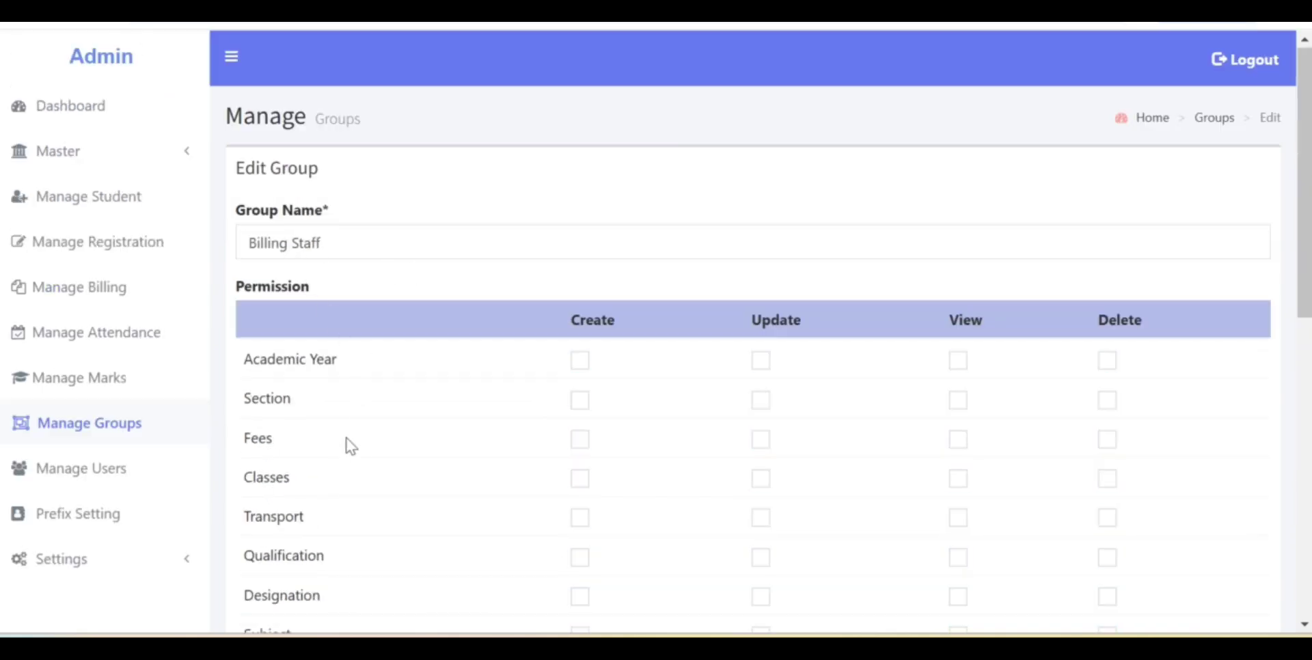
scroll(346, 446, down, 1)
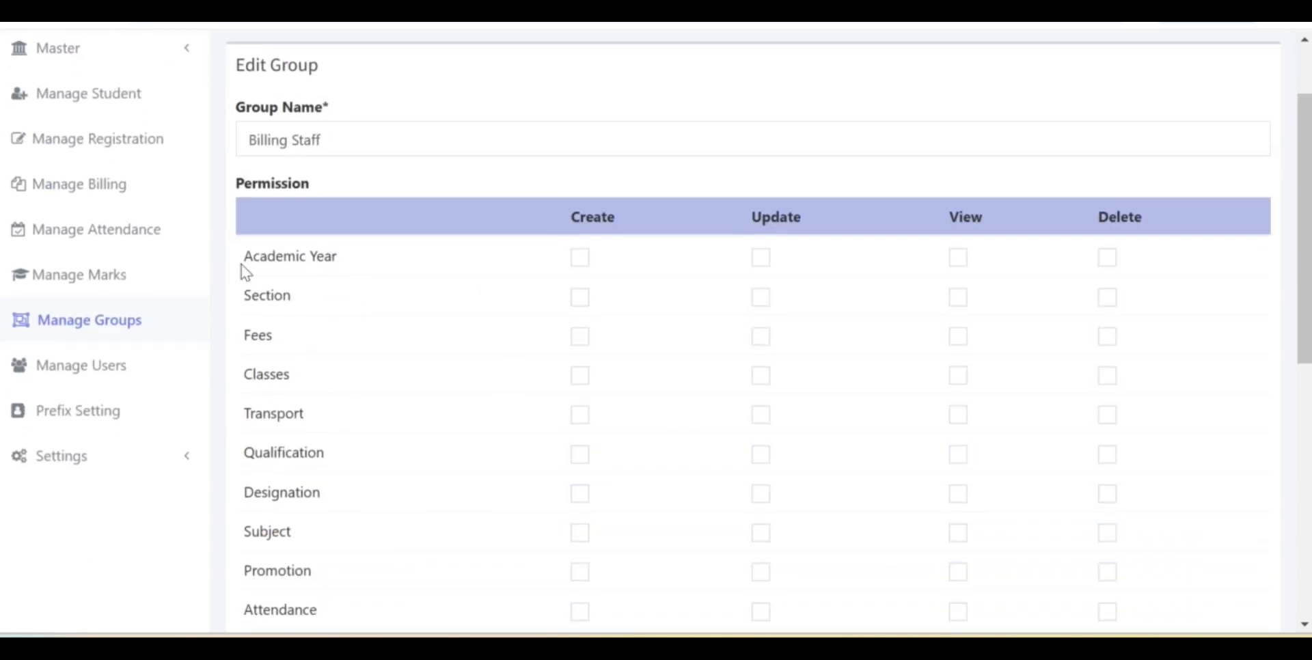
drag(246, 265, 352, 267)
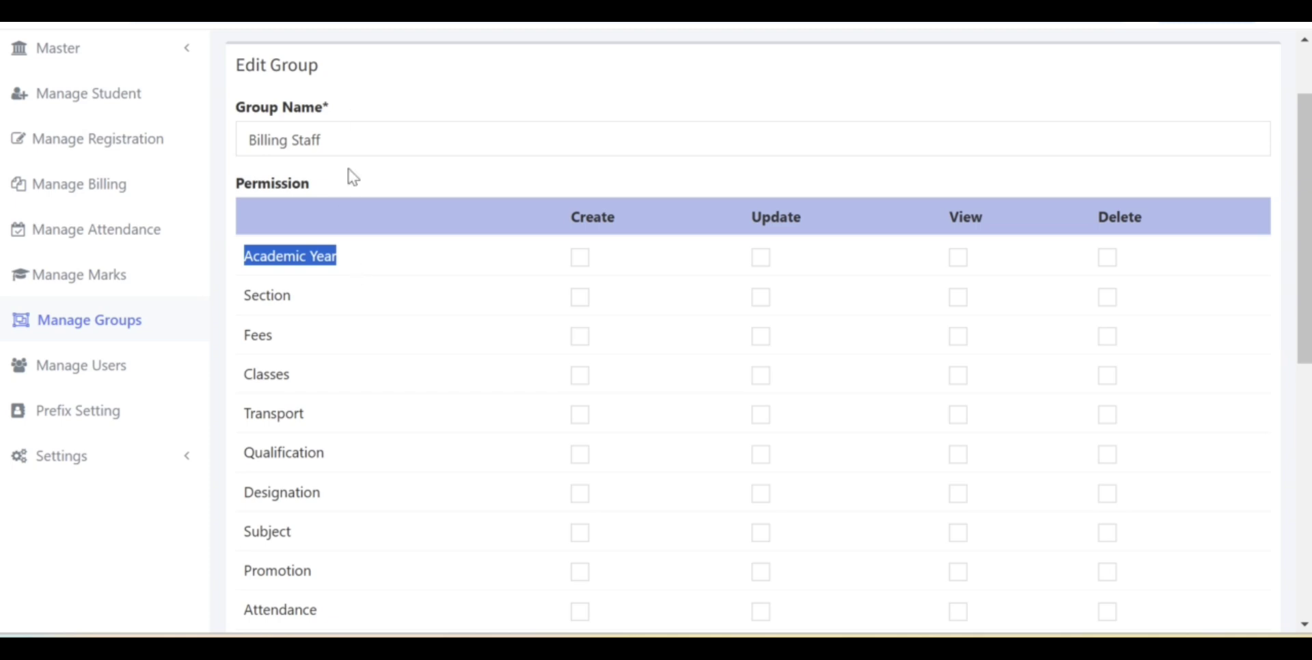
Step: Give Billing Staff Create and View on Academic Year, leaving Update and Delete unticked
click(586, 270)
click(761, 265)
click(957, 258)
click(1108, 258)
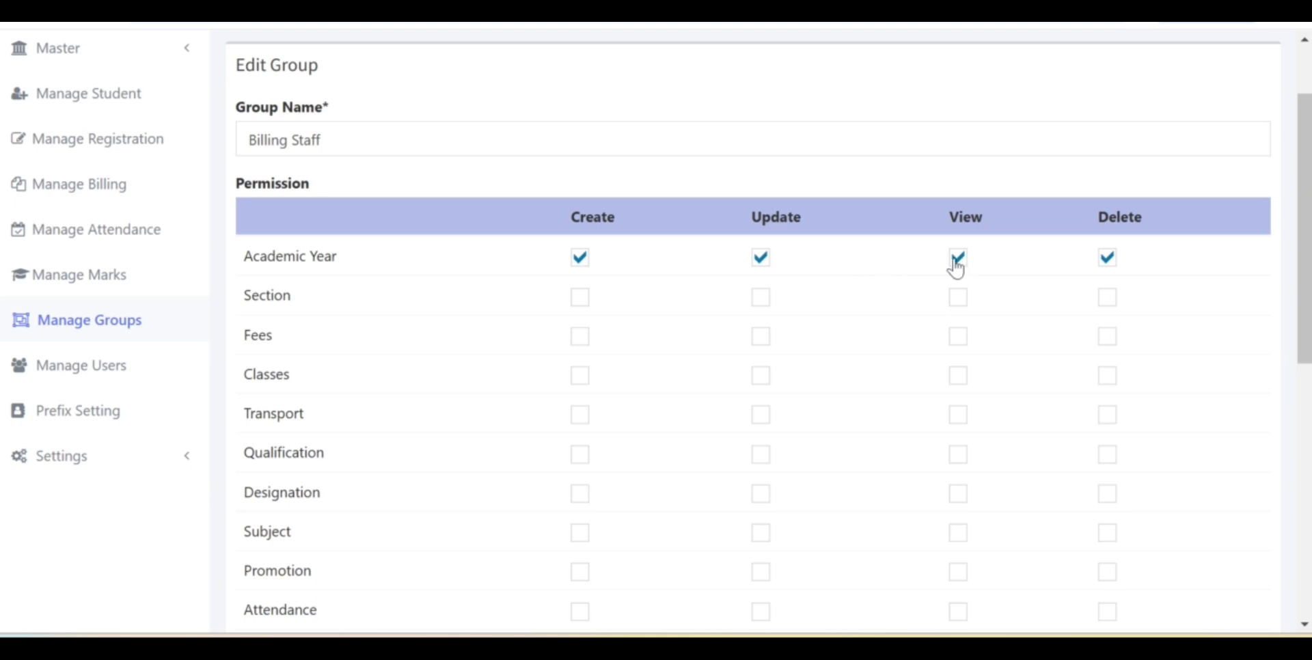
scroll(403, 402, down, 3)
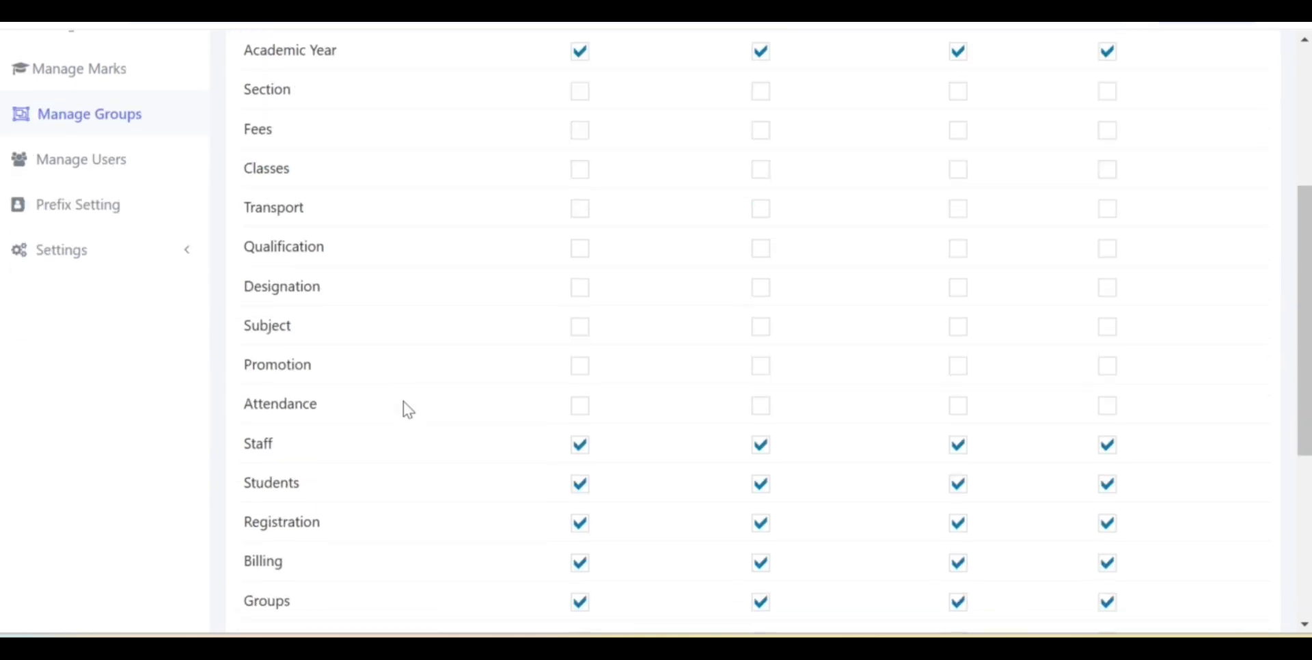
scroll(510, 322, up, 2)
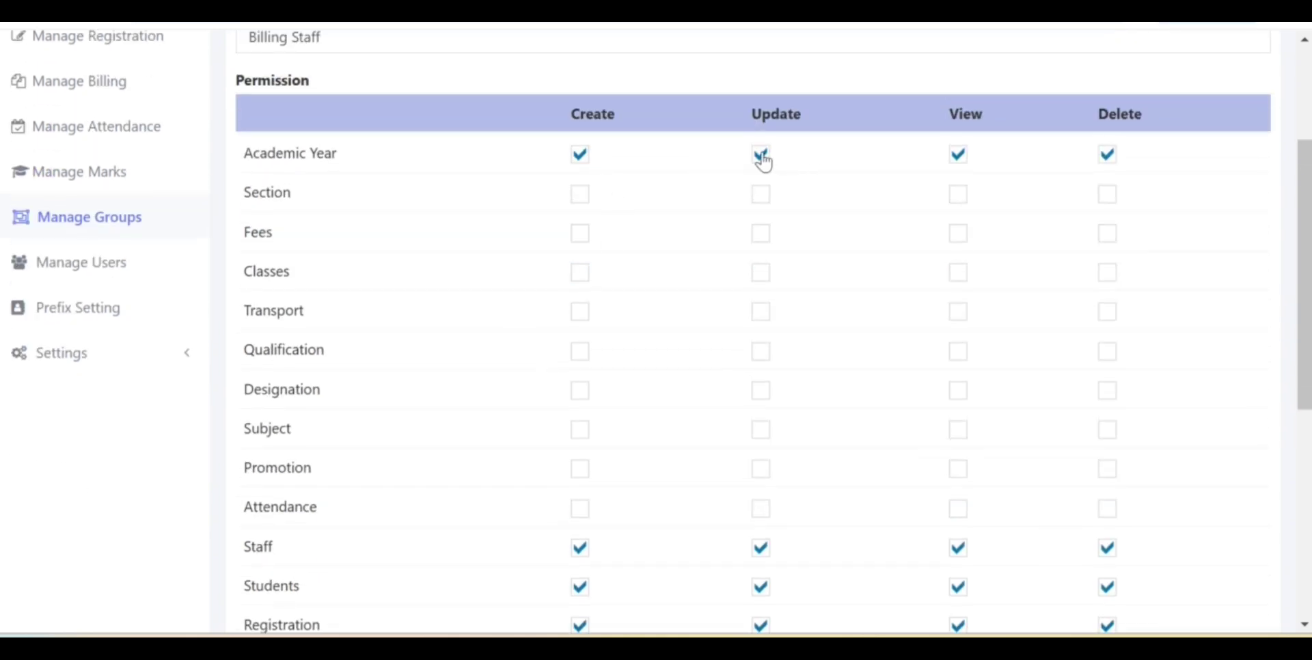
click(761, 155)
click(1106, 156)
scroll(309, 465, down, 5)
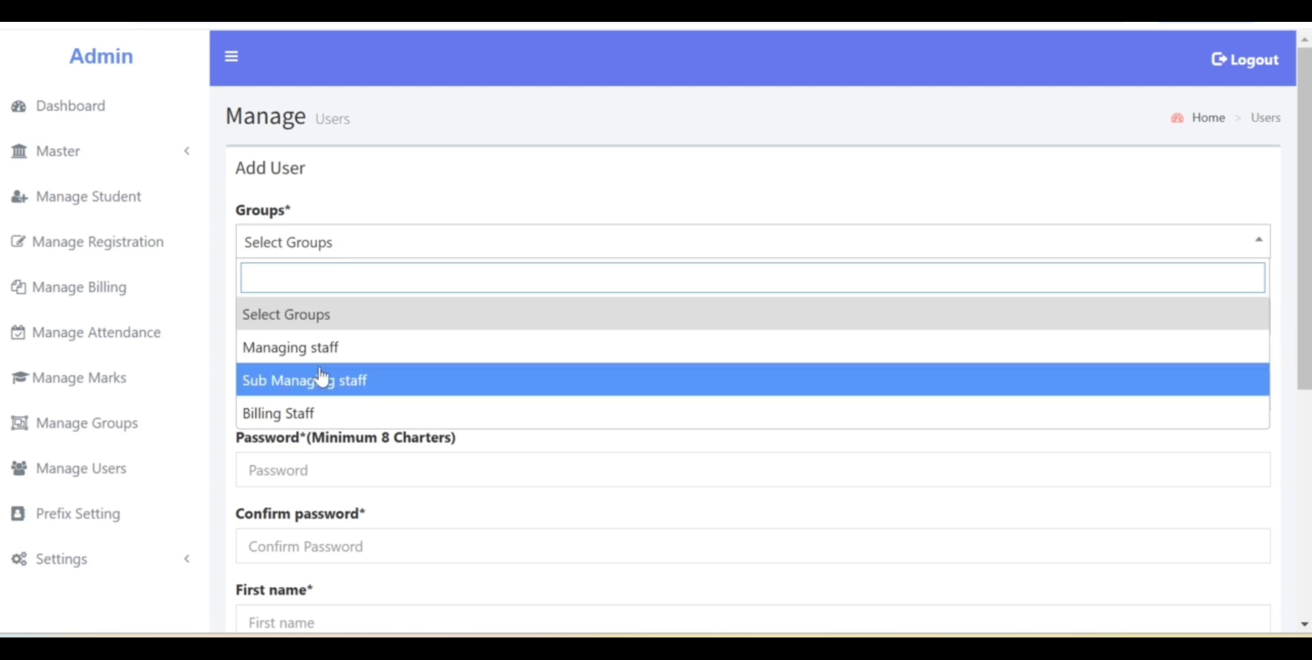
Step: Put the new user in the Sub Managing staff group and visit the nick name and password fields
click(321, 381)
click(316, 332)
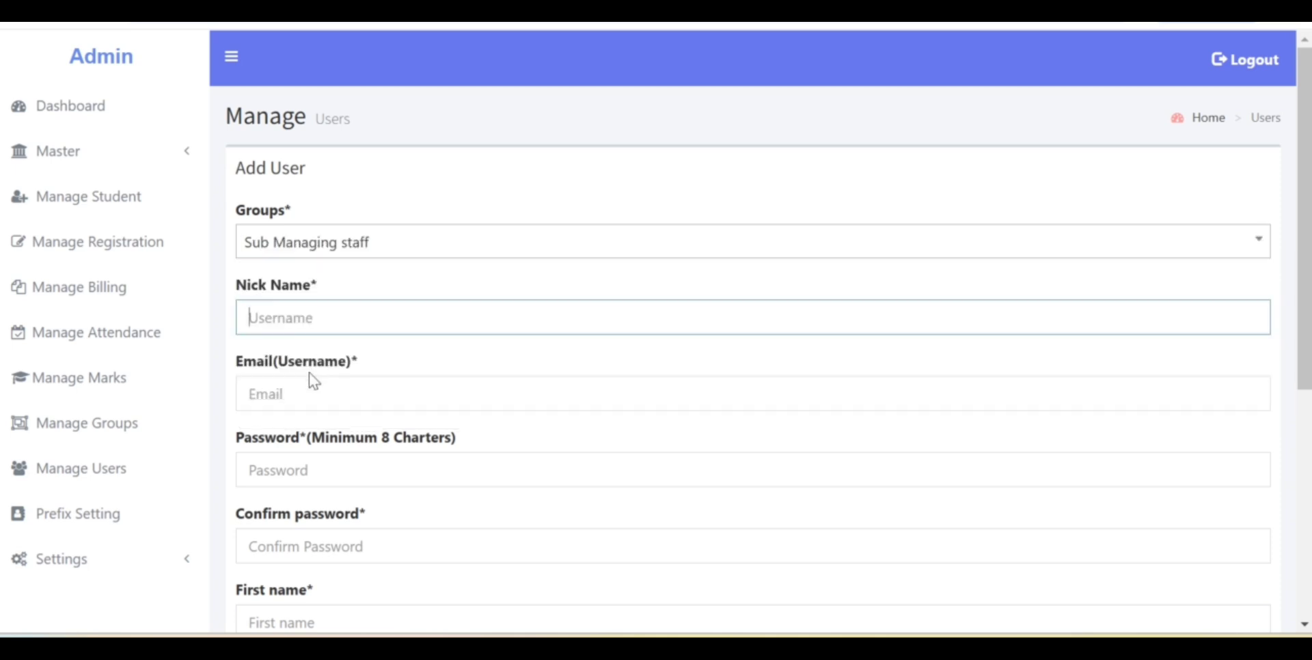
click(294, 455)
scroll(294, 456, down, 3)
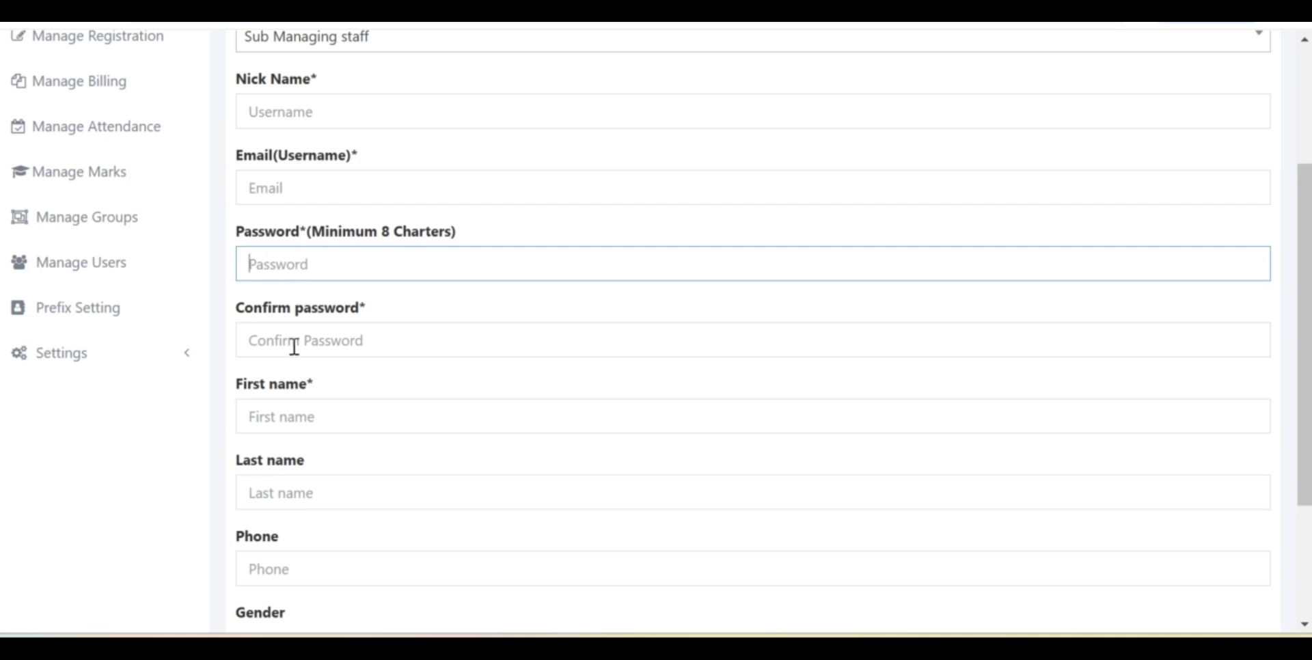
click(294, 346)
Step: Visit the first name, last name and phone fields, check the group list, then return to Manage Users
click(298, 409)
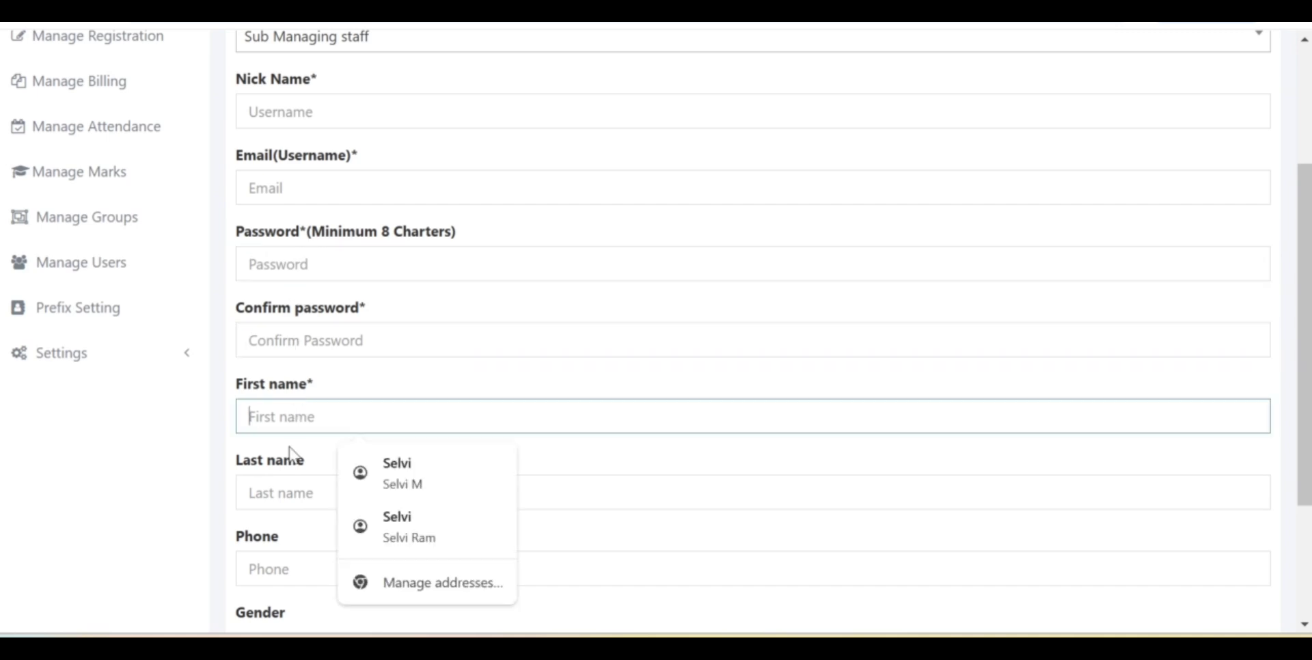
click(277, 504)
click(273, 582)
scroll(267, 588, down, 3)
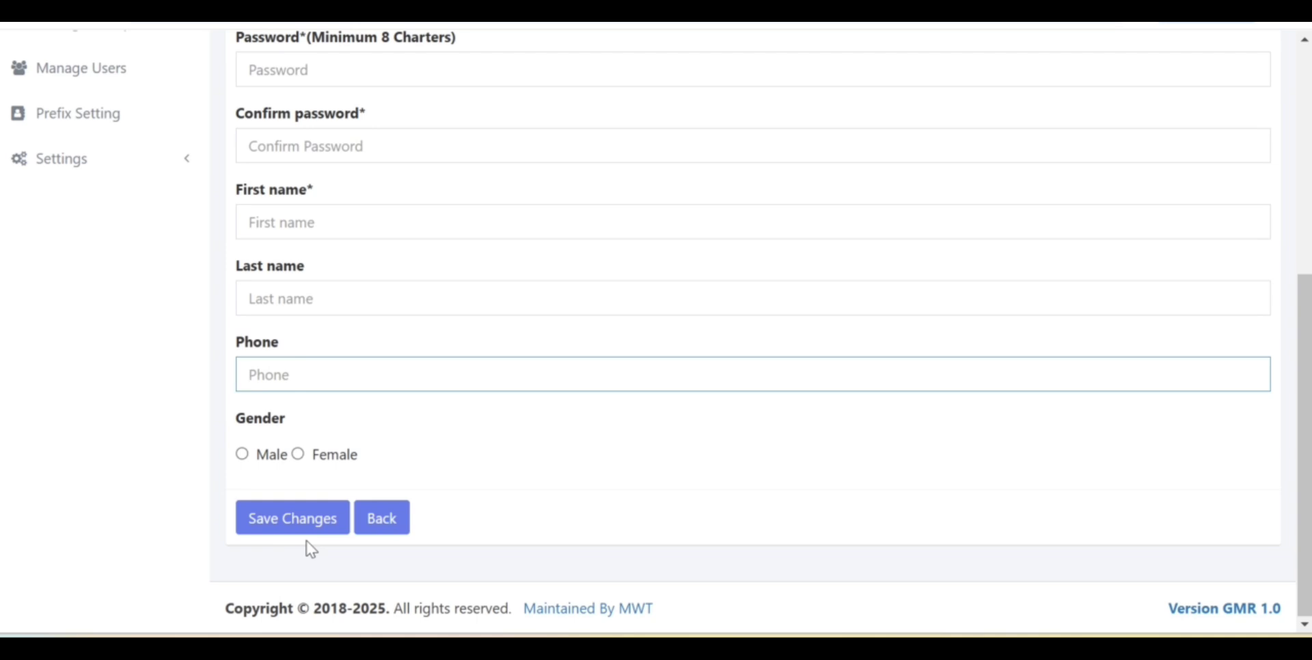
scroll(311, 549, up, 5)
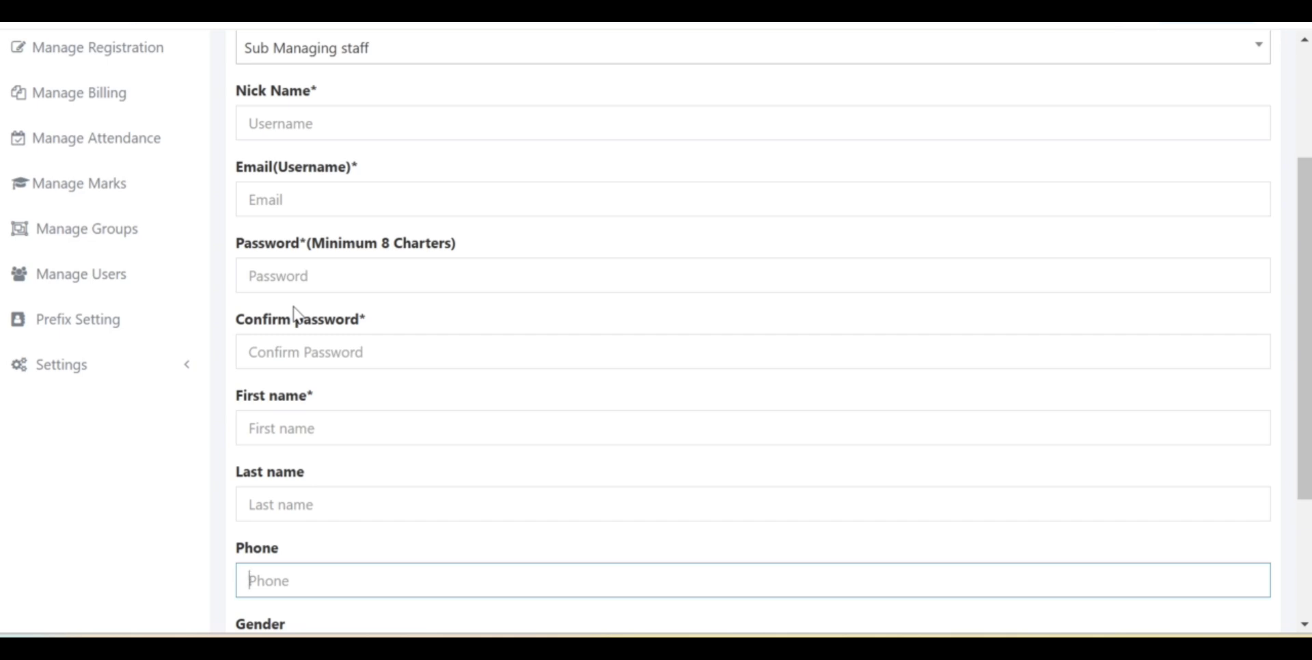
scroll(309, 403, up, 3)
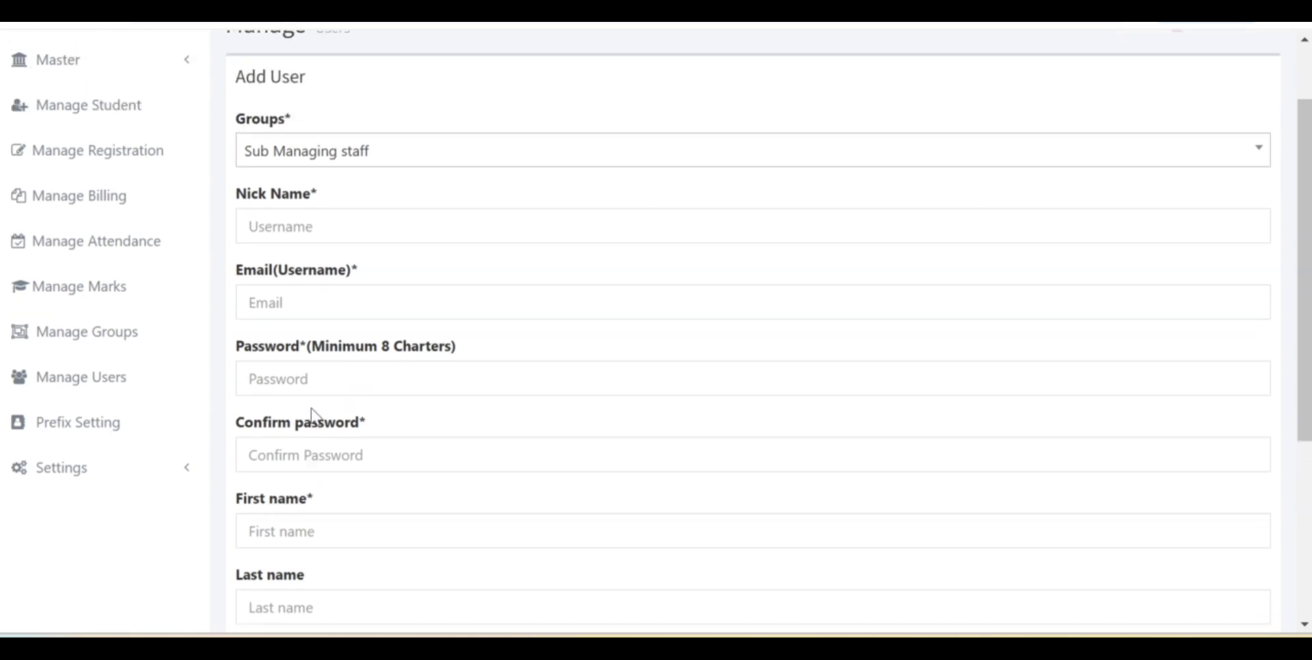
click(257, 252)
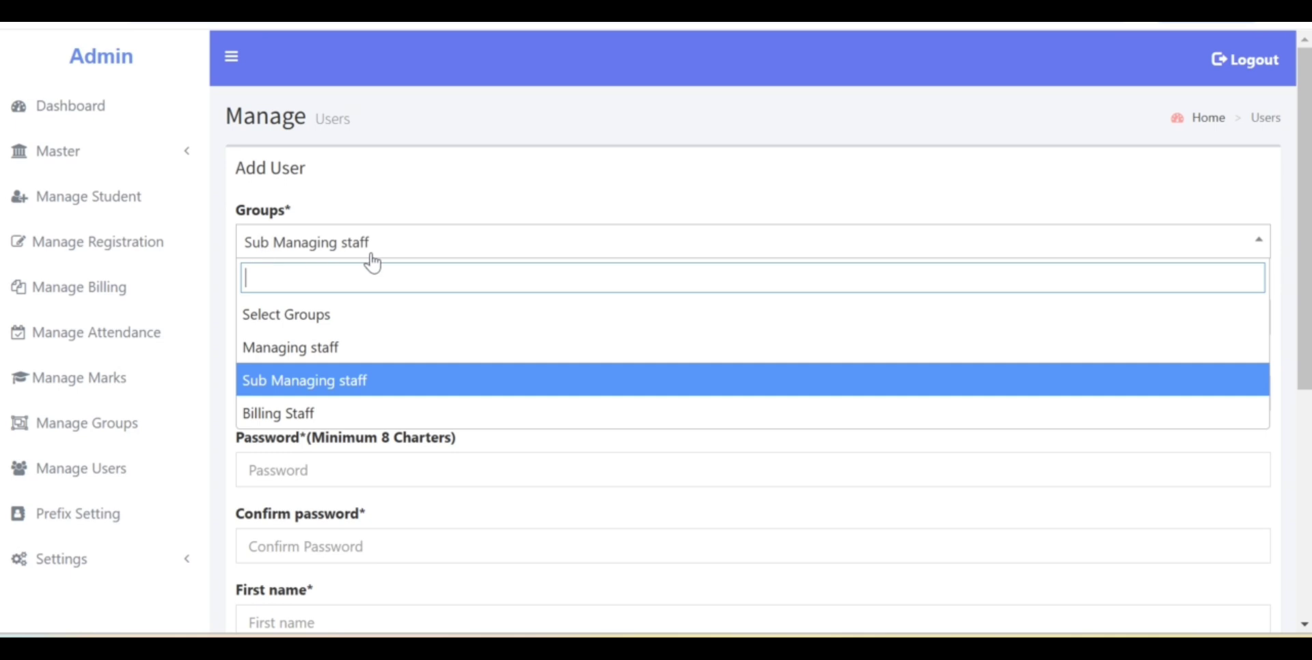
click(113, 484)
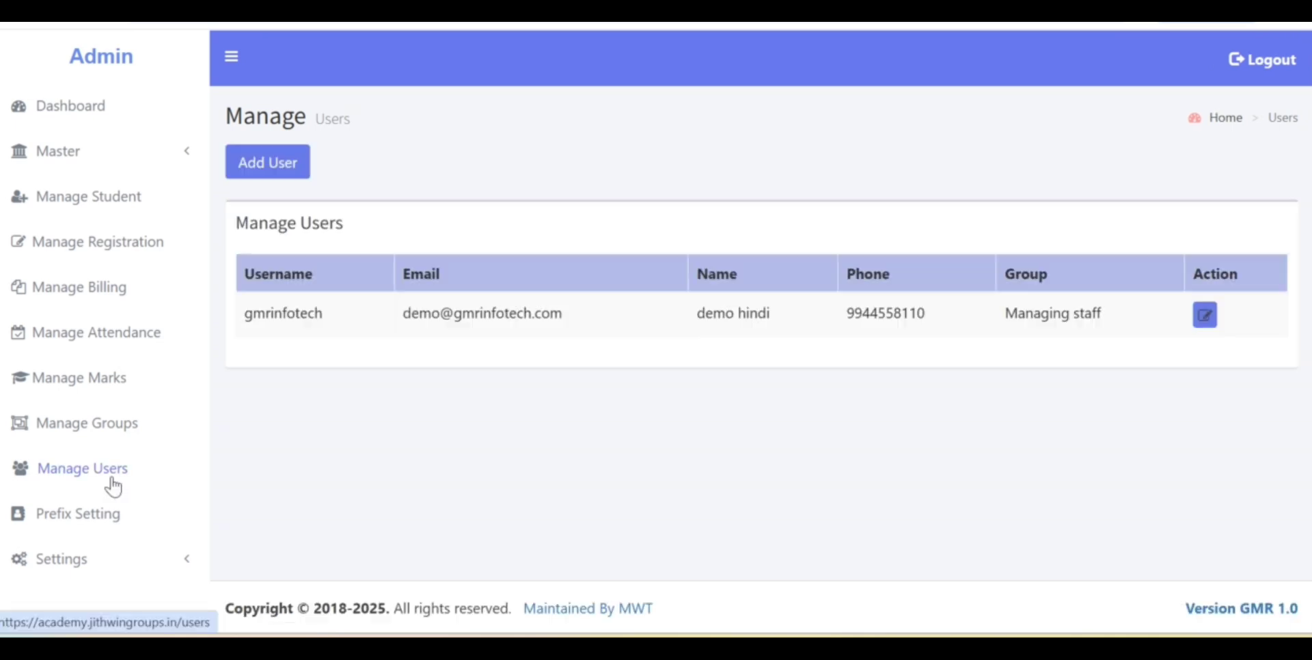
Step: Open Prefix Setting and review prefix MED, registration number 1, month SEPTEMBER and year 2023
click(95, 513)
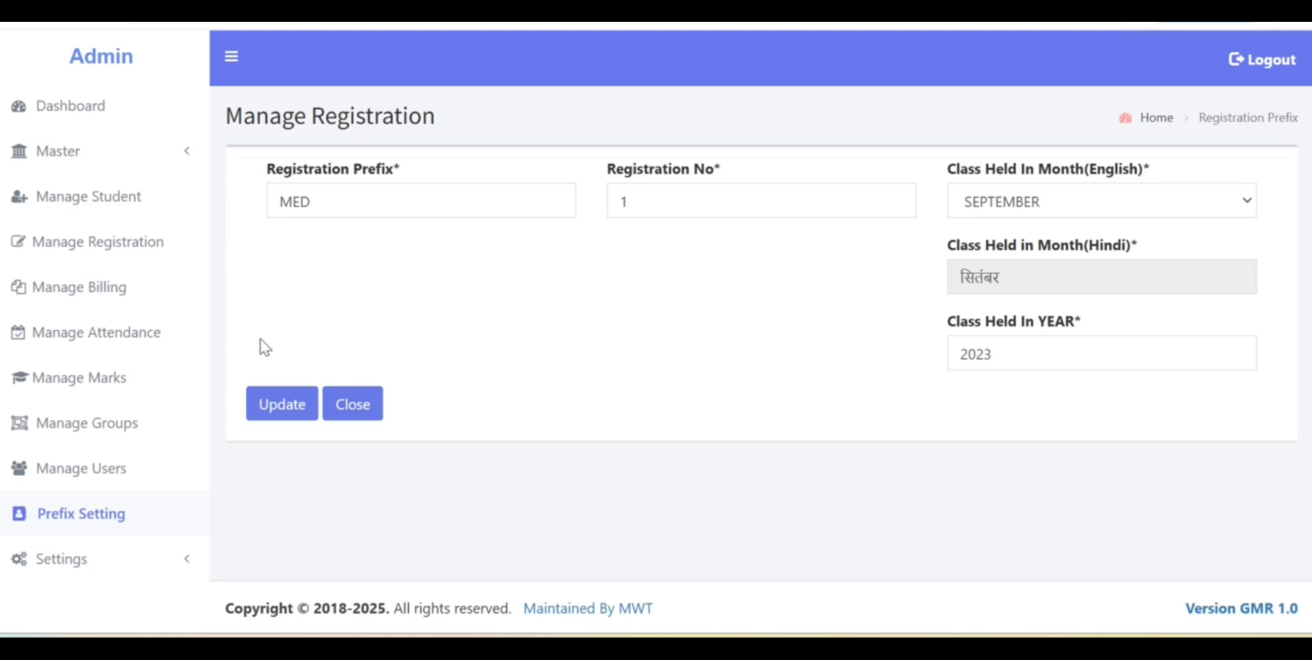
drag(322, 205, 277, 208)
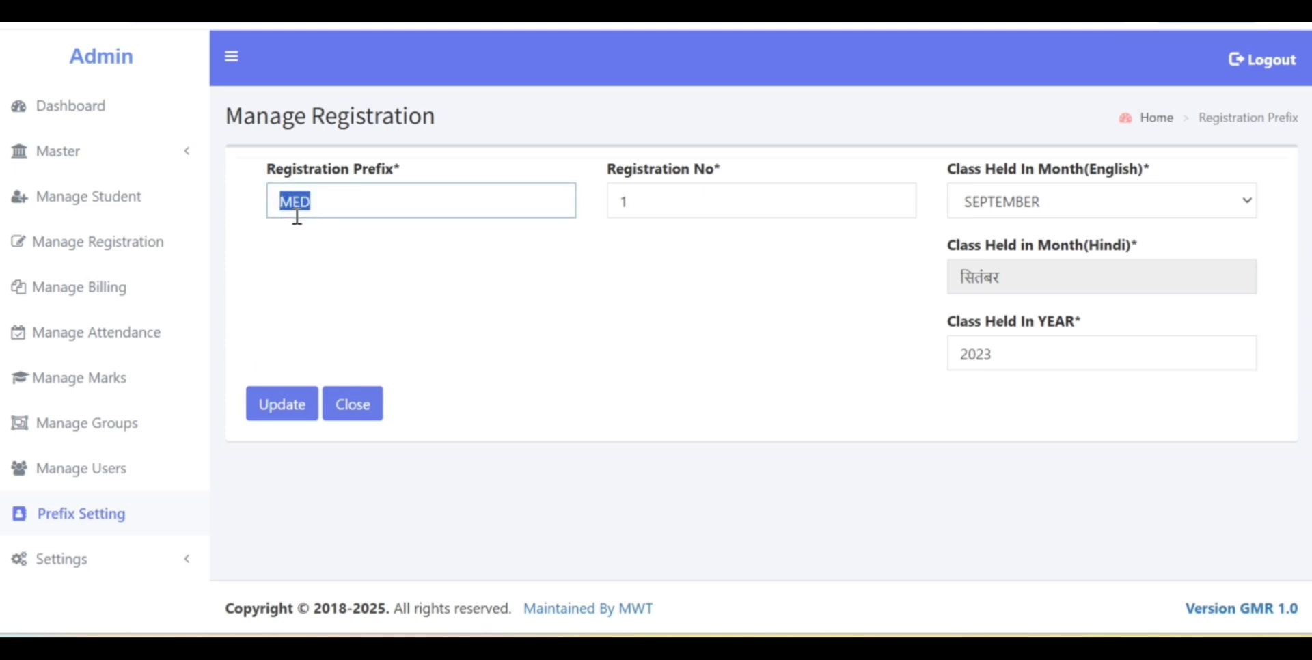
click(653, 202)
double_click(625, 205)
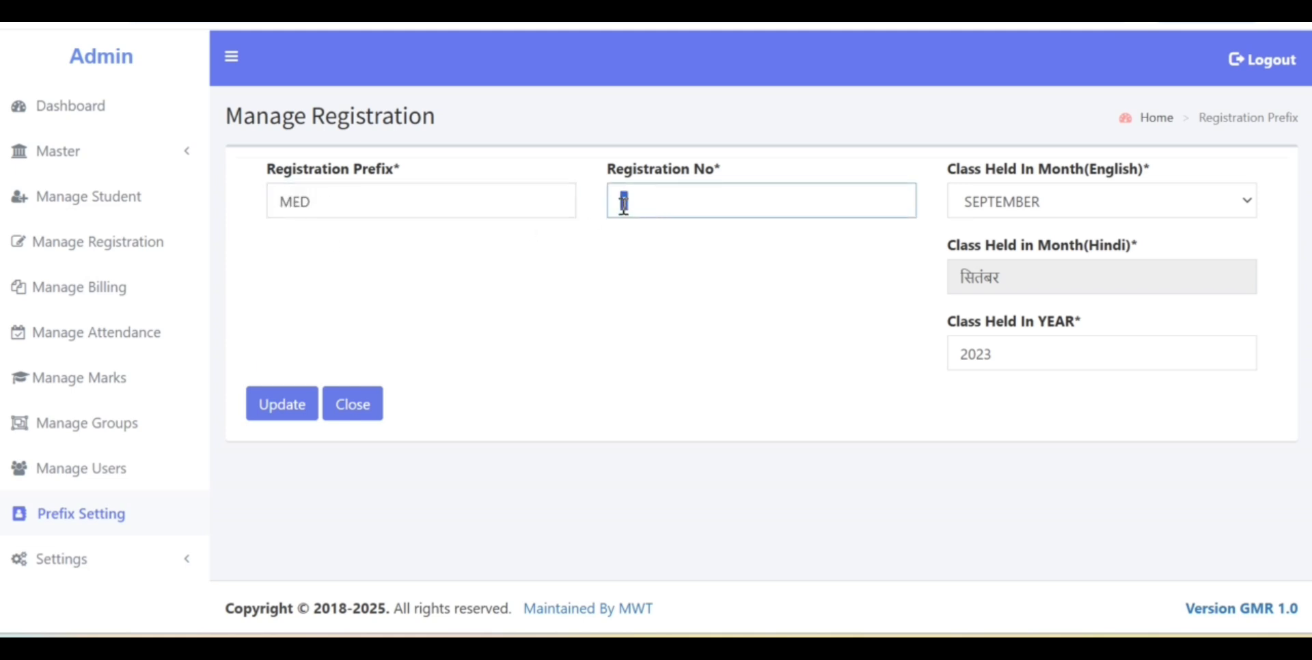
click(1017, 212)
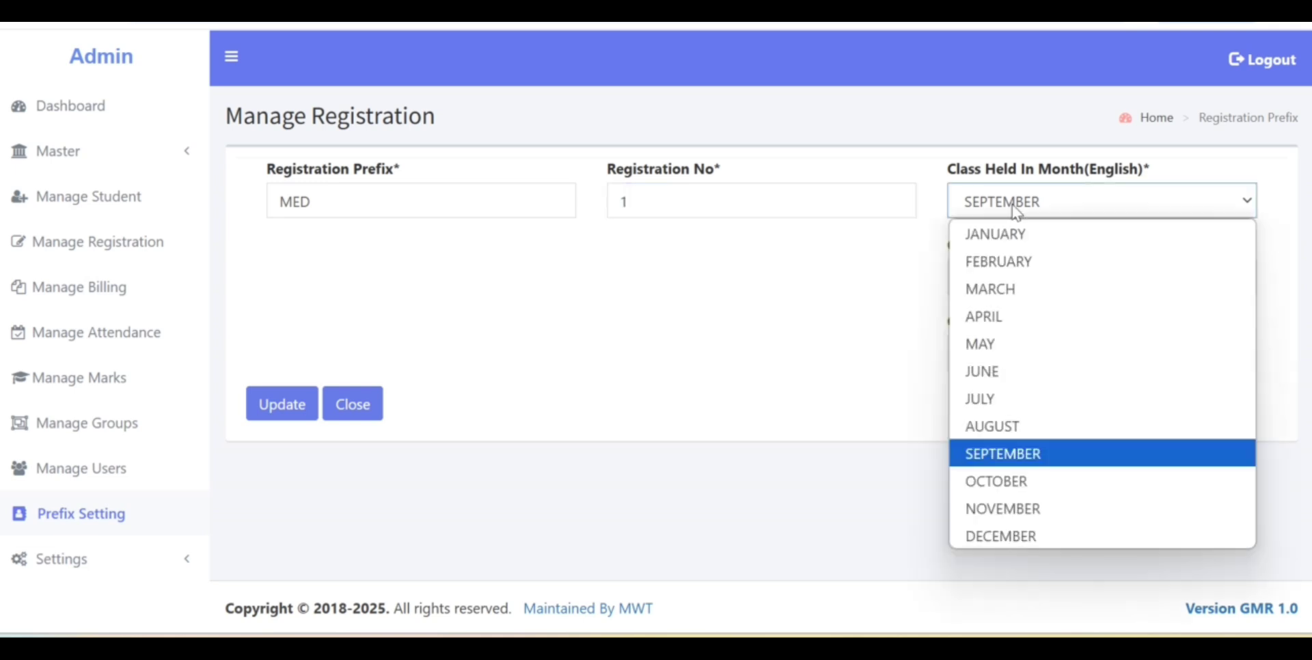
click(1016, 213)
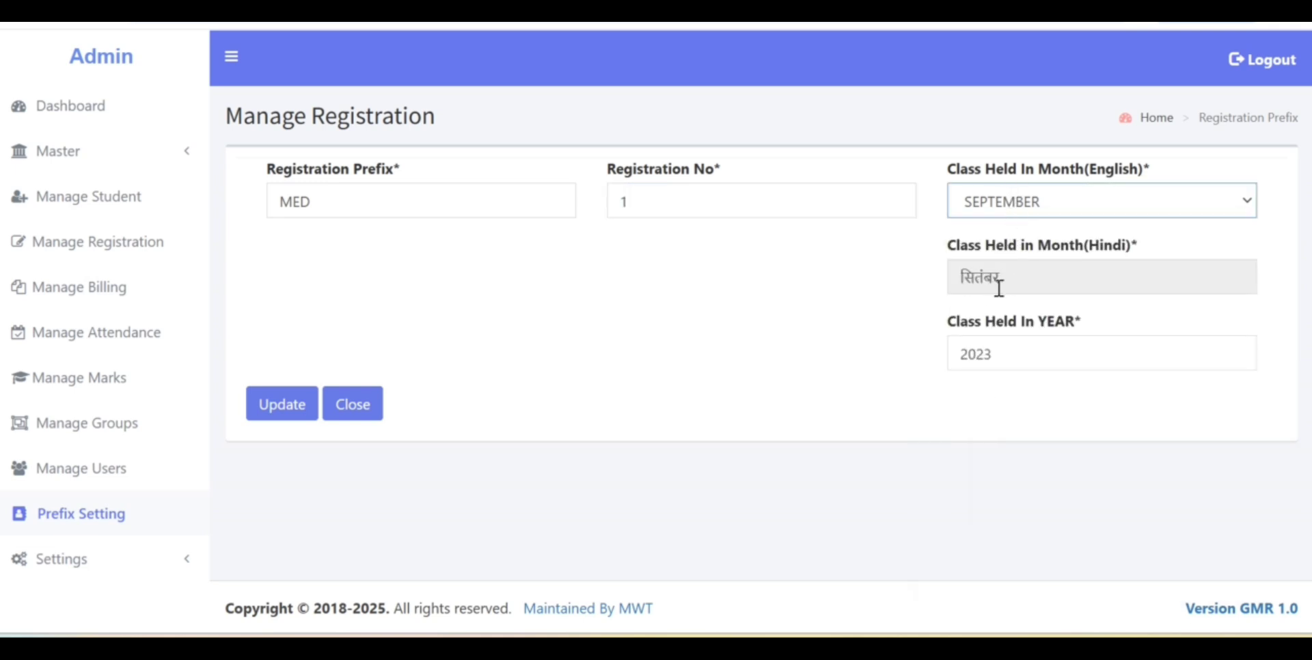
click(1016, 353)
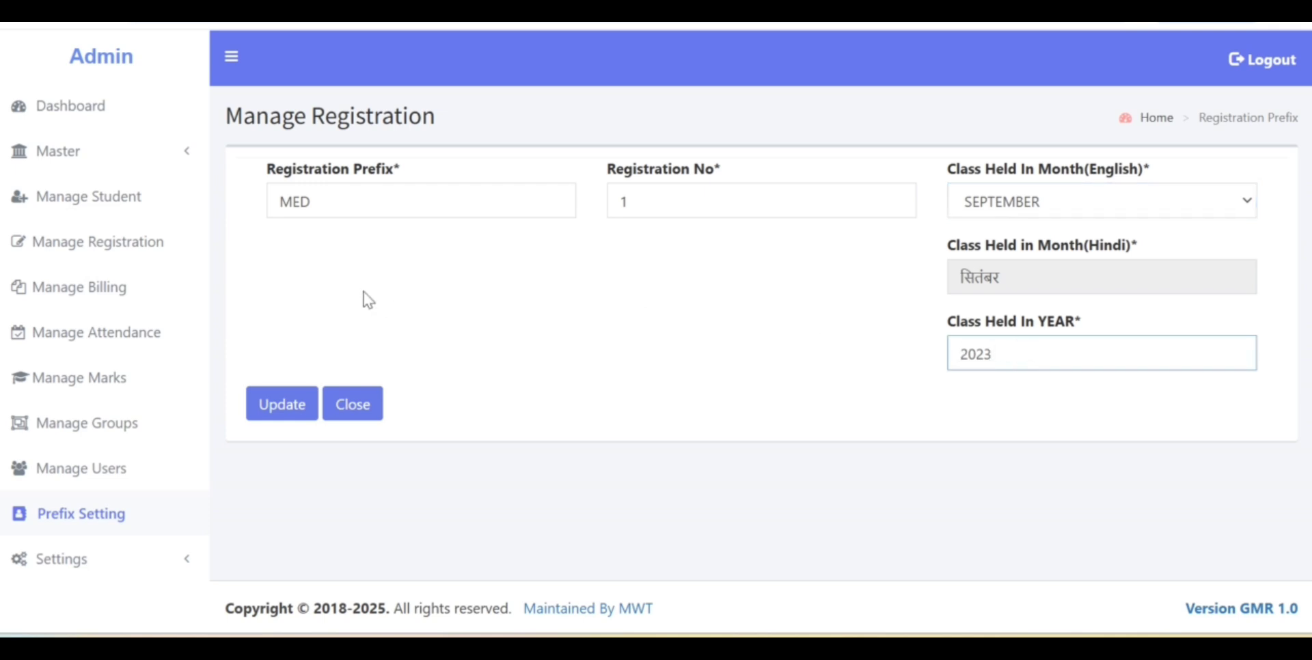
Step: Review the administrator's User Profile, highlighting the Administrator group row and the details table
click(348, 200)
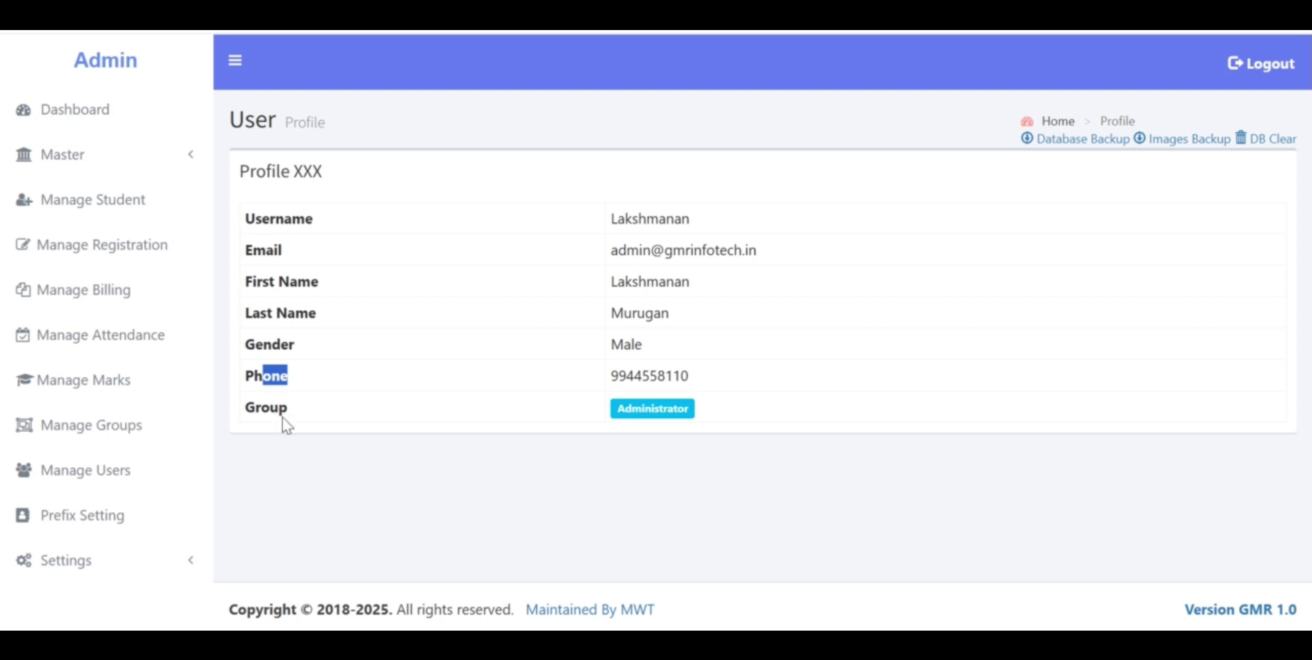
drag(305, 410, 249, 410)
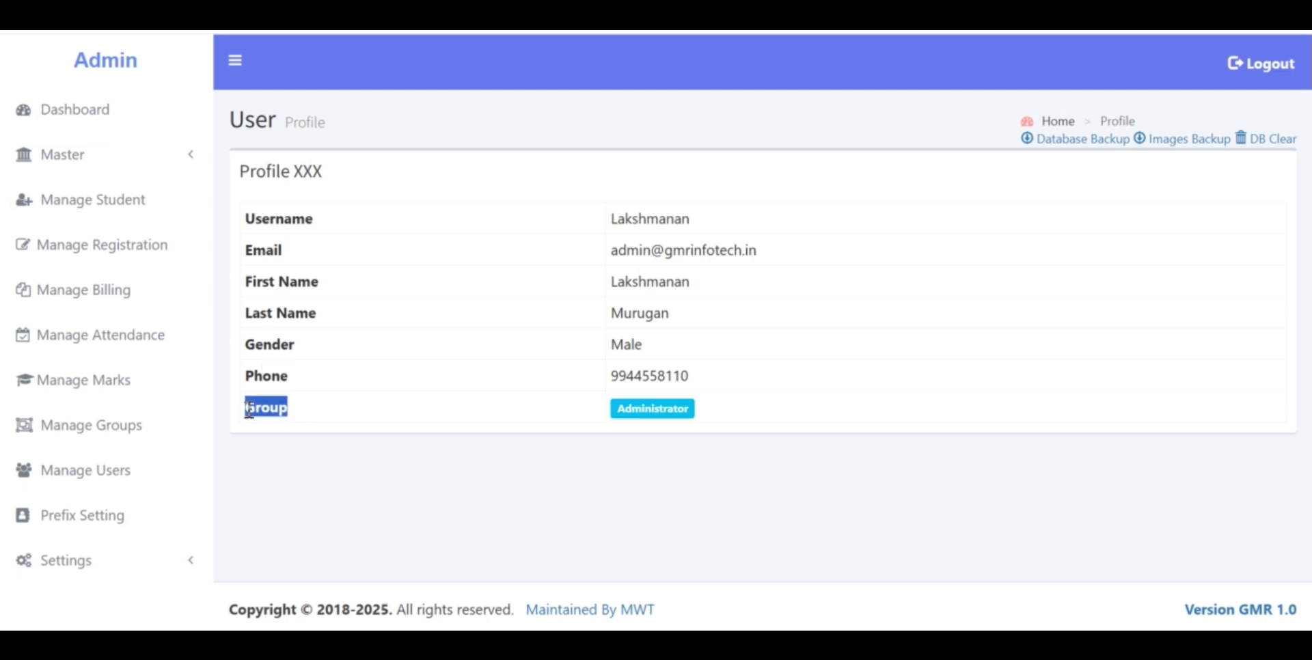
drag(694, 447, 601, 429)
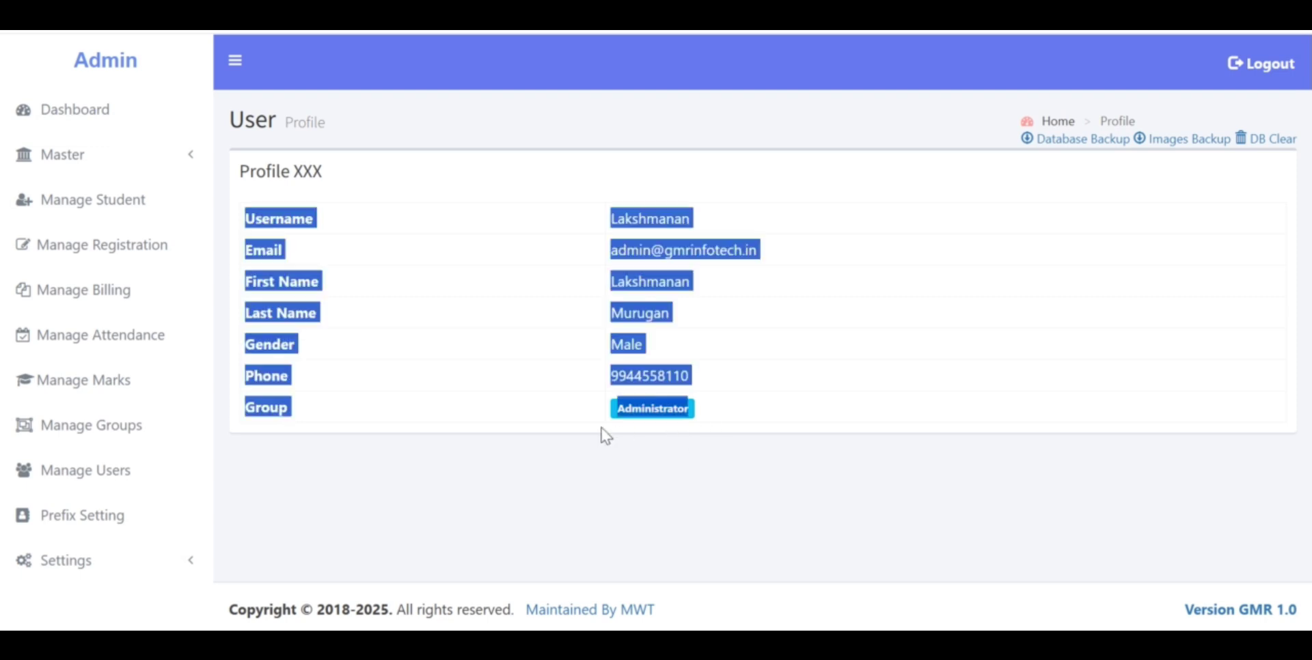
click(461, 465)
click(73, 565)
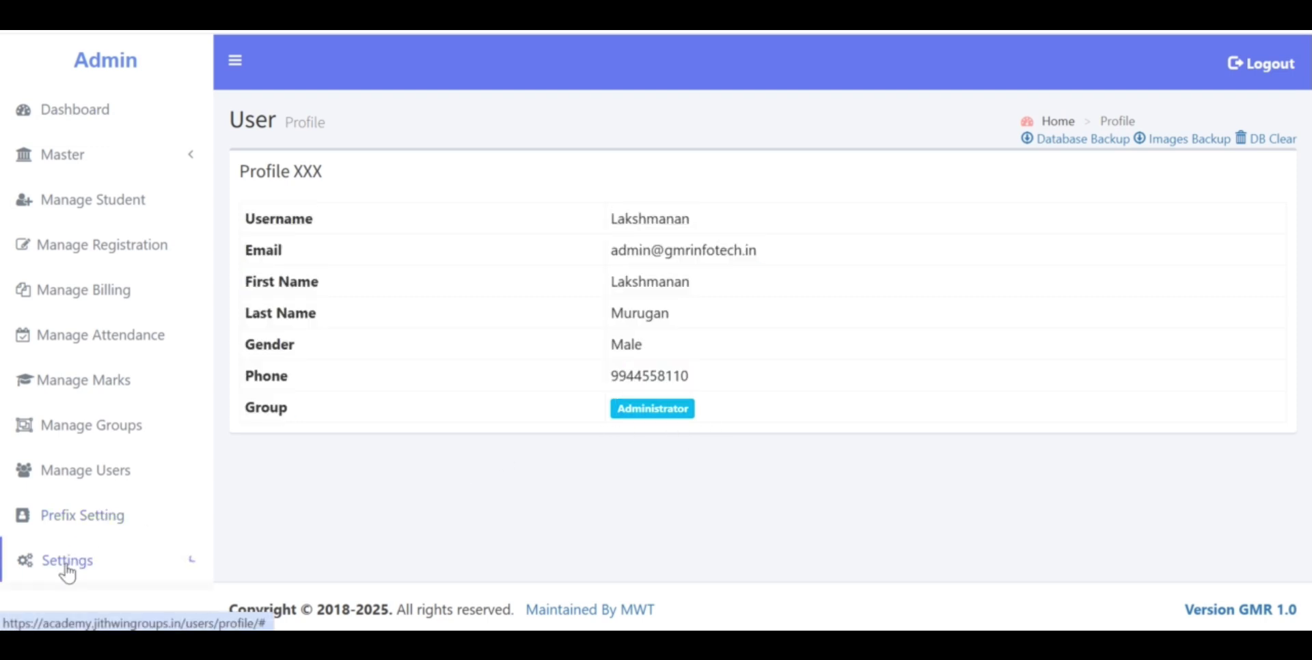
Step: Look over the Update Information form and new-password fields, then log out from Manage Users
click(73, 623)
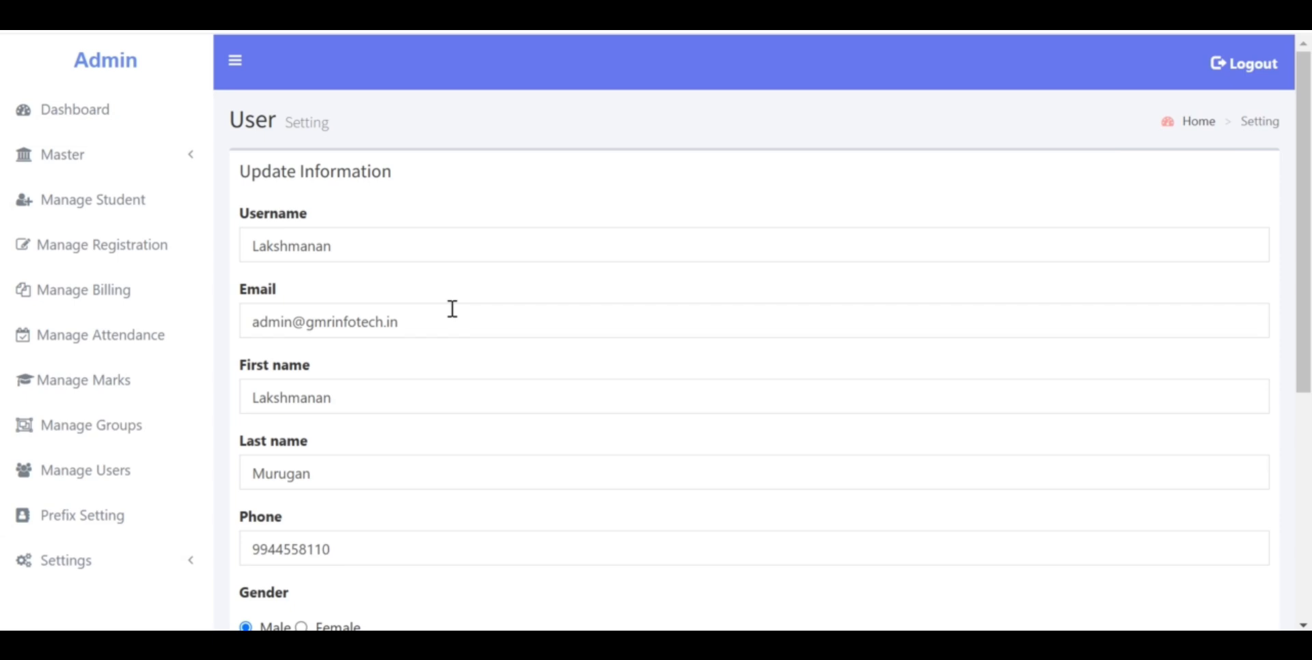
scroll(453, 458, down, 3)
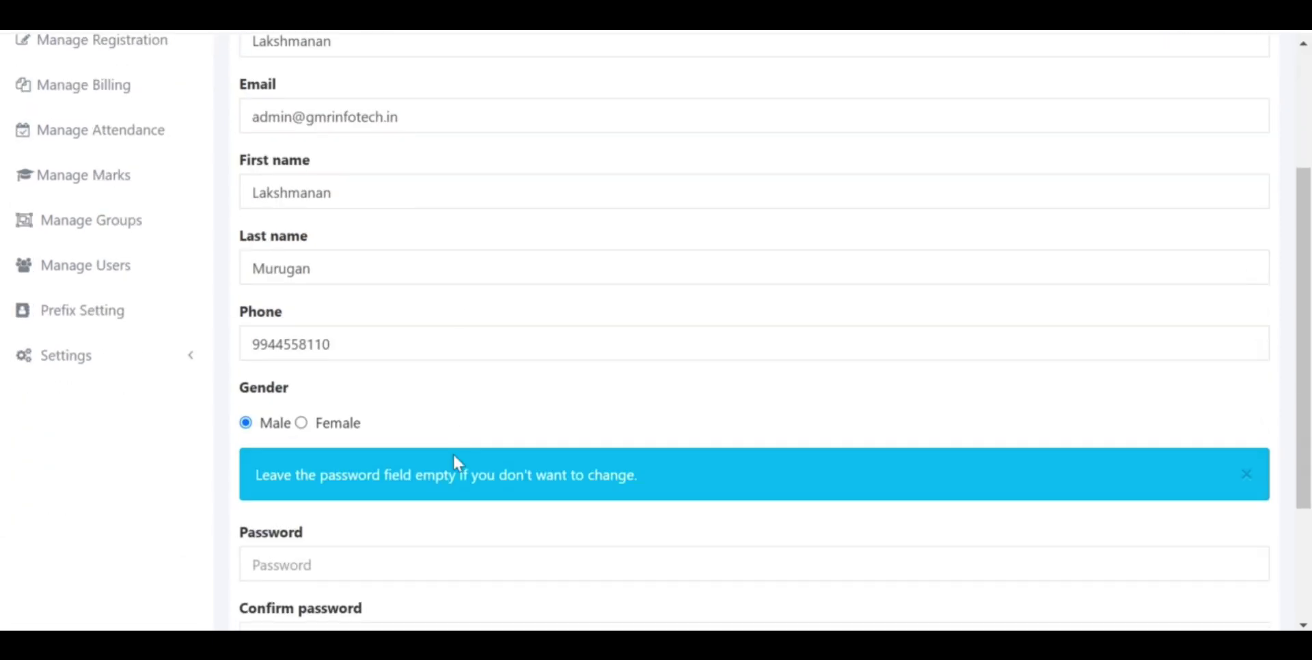
scroll(468, 513, down, 2)
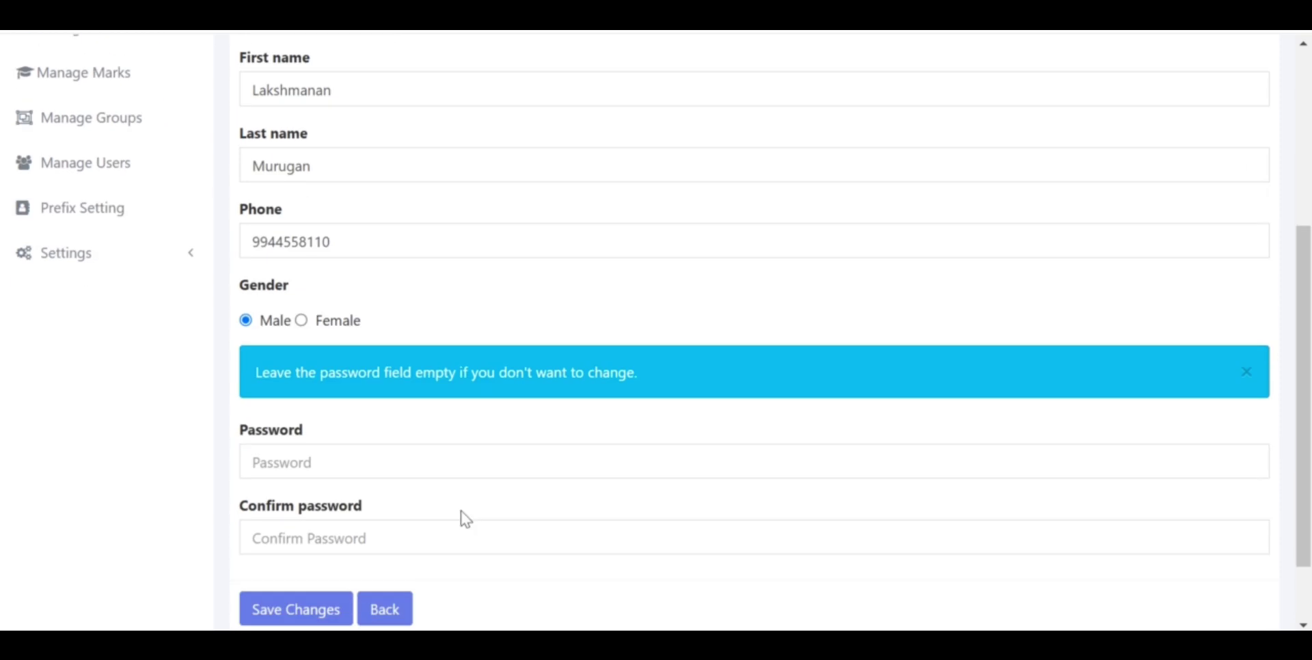
click(349, 477)
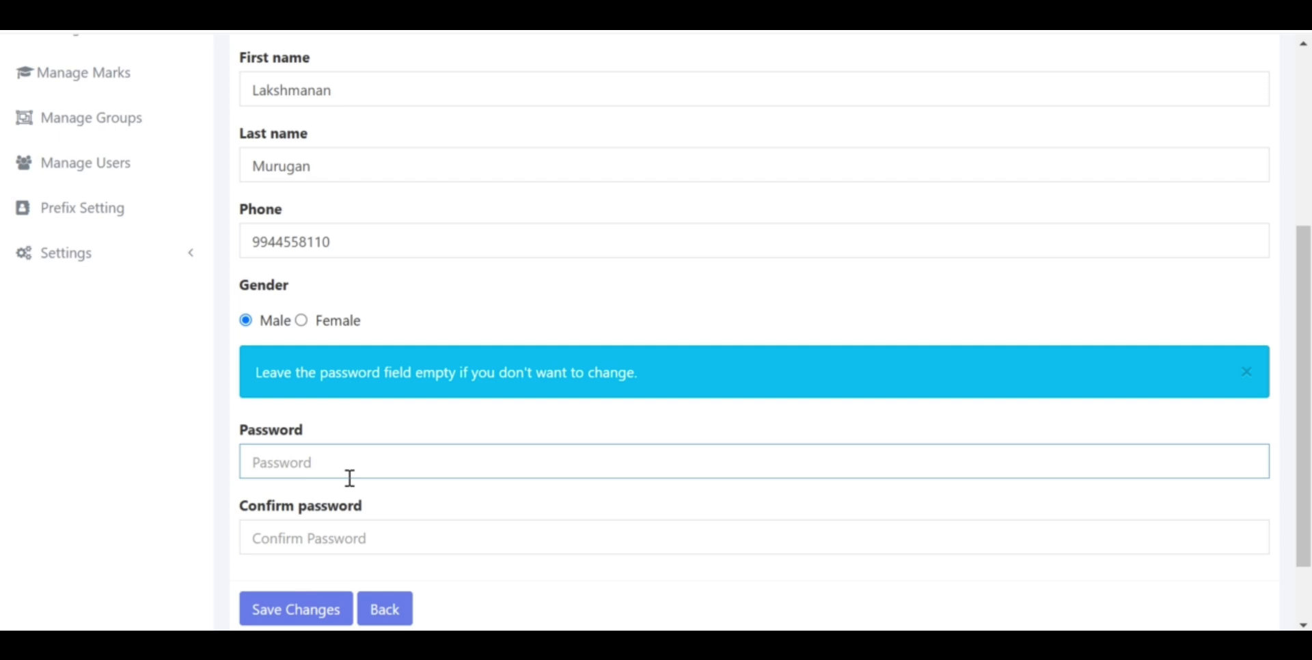
click(355, 533)
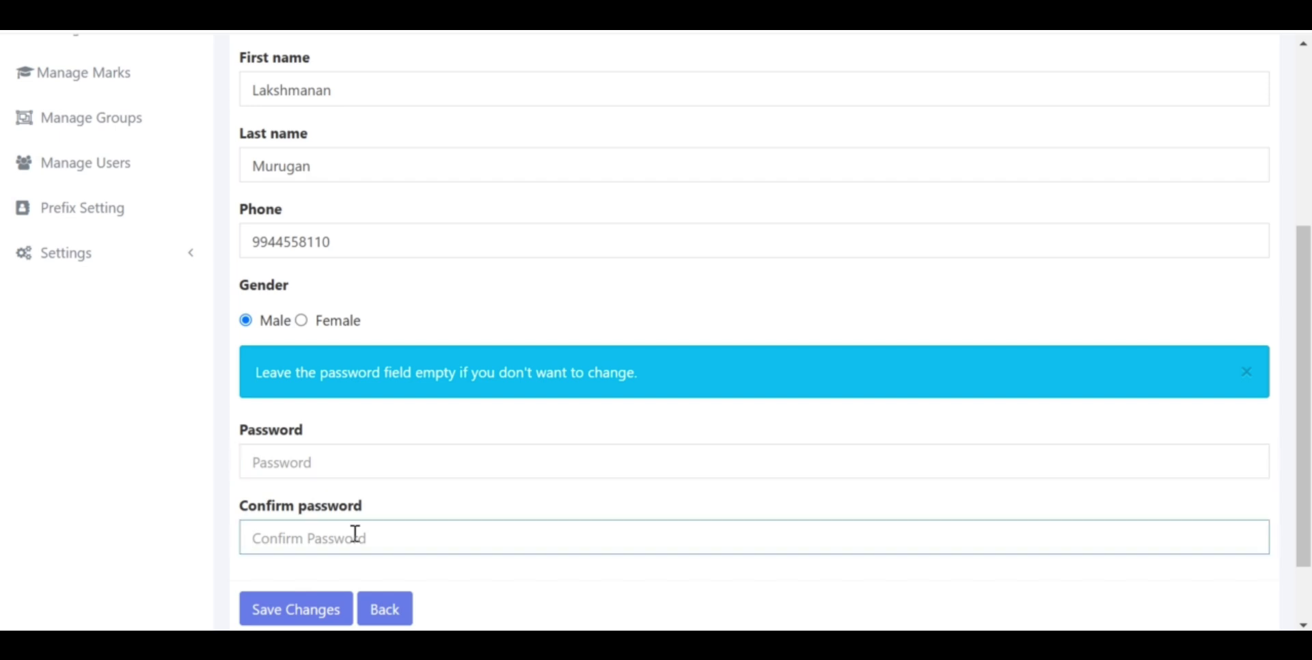
click(386, 609)
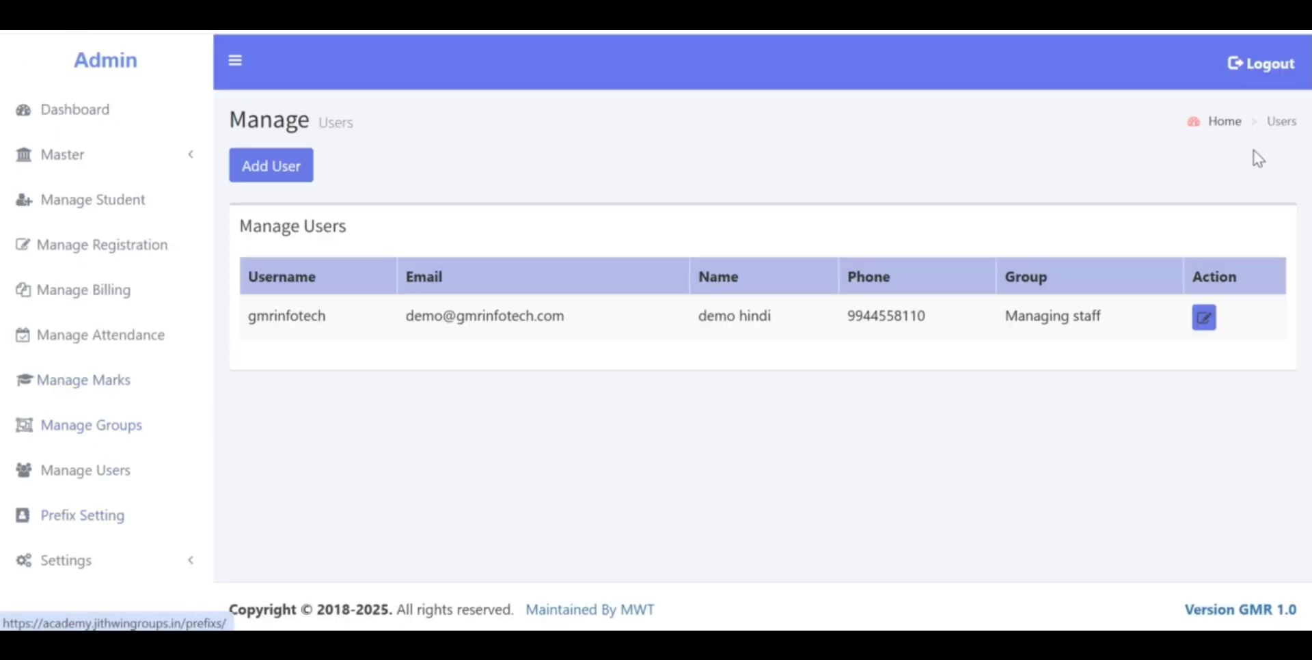
click(1268, 76)
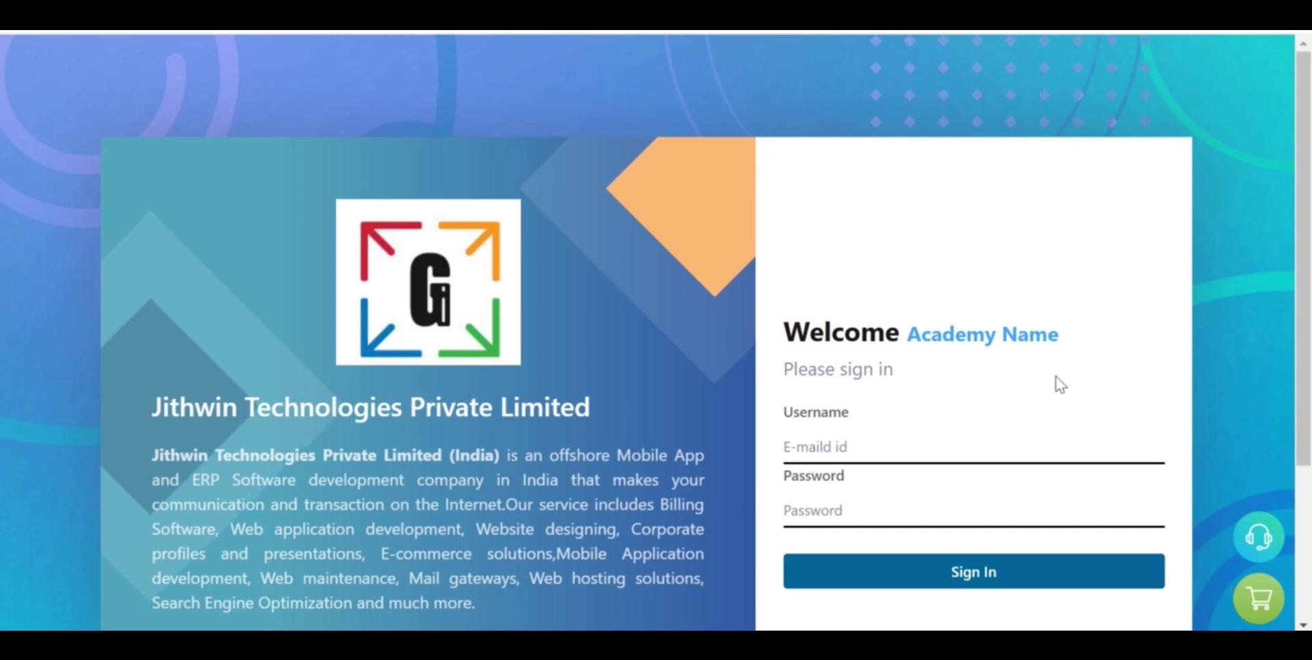